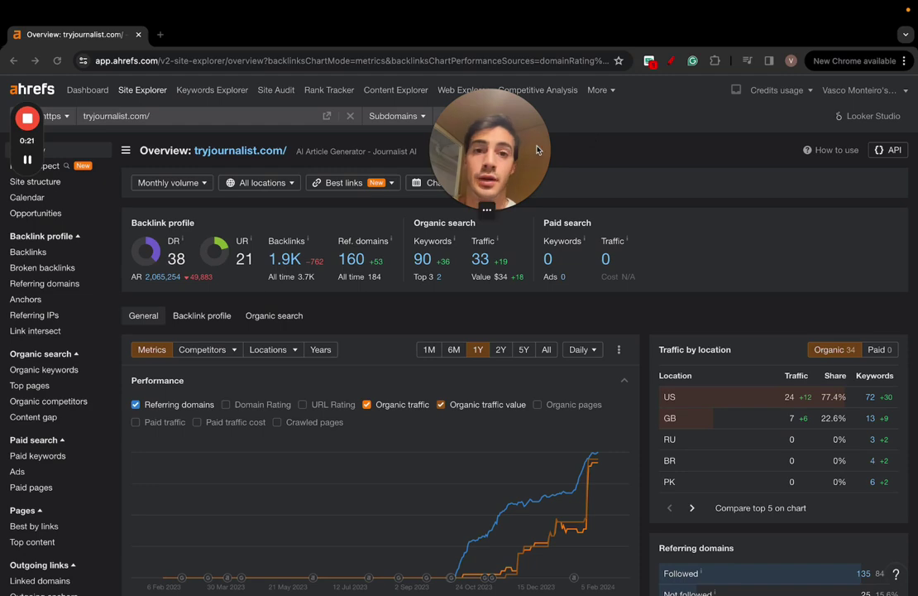
- Scroll through the tryjournalist.com overview and its traffic chart
drag(490, 157, 74, 472)
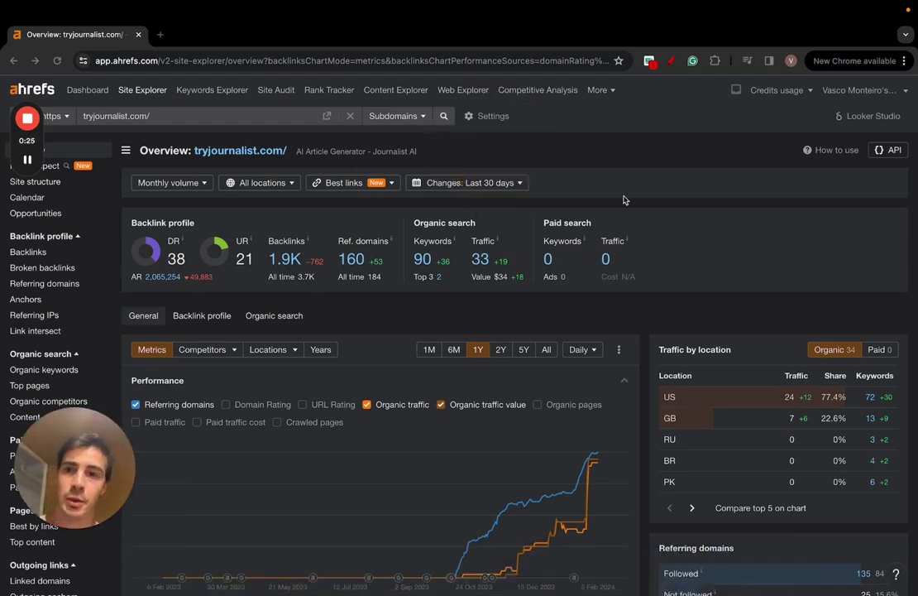
scroll(625, 201, down, 2)
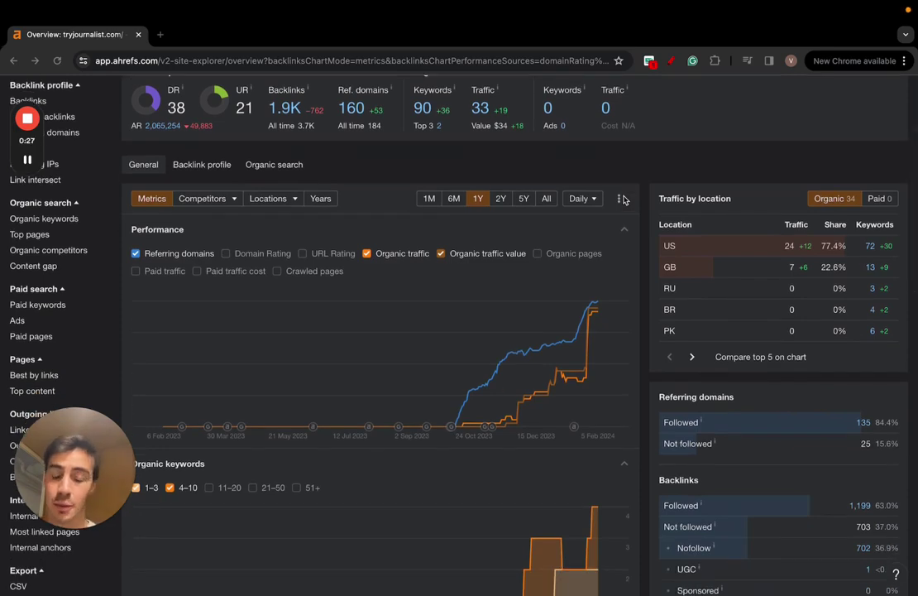
scroll(624, 200, down, 1)
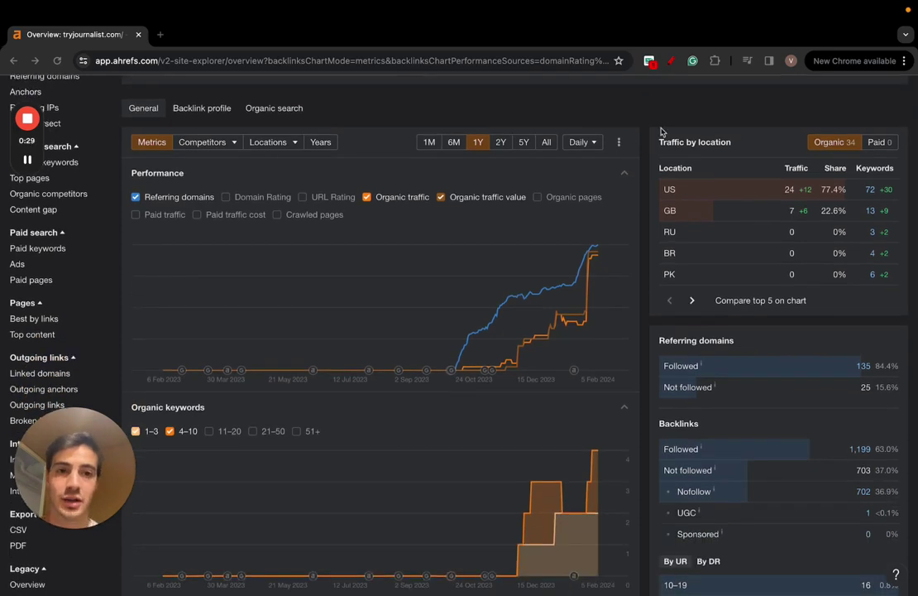
- Mark the Performance chart with a red pen curve, clear it, and open the Backlinks report
click(671, 61)
drag(424, 351, 568, 230)
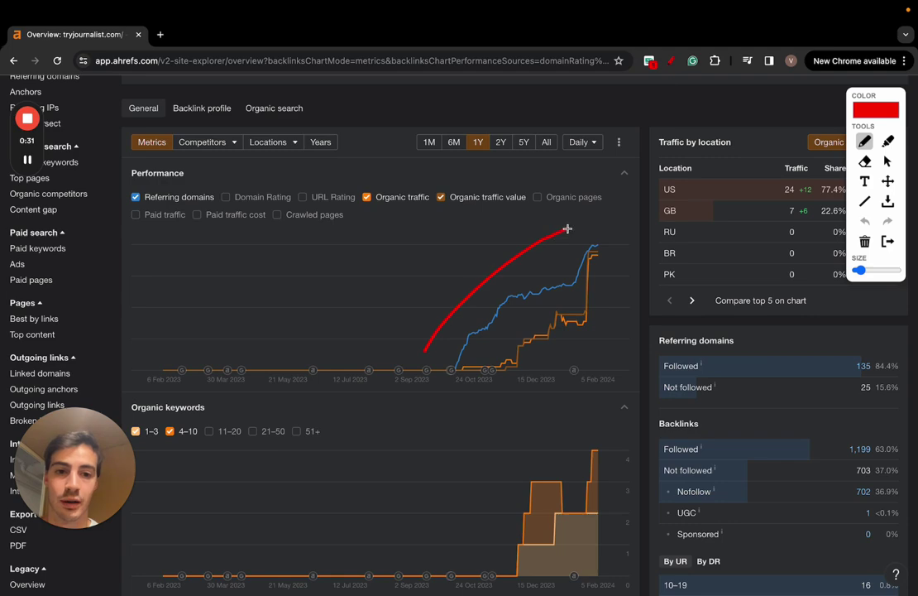
click(894, 246)
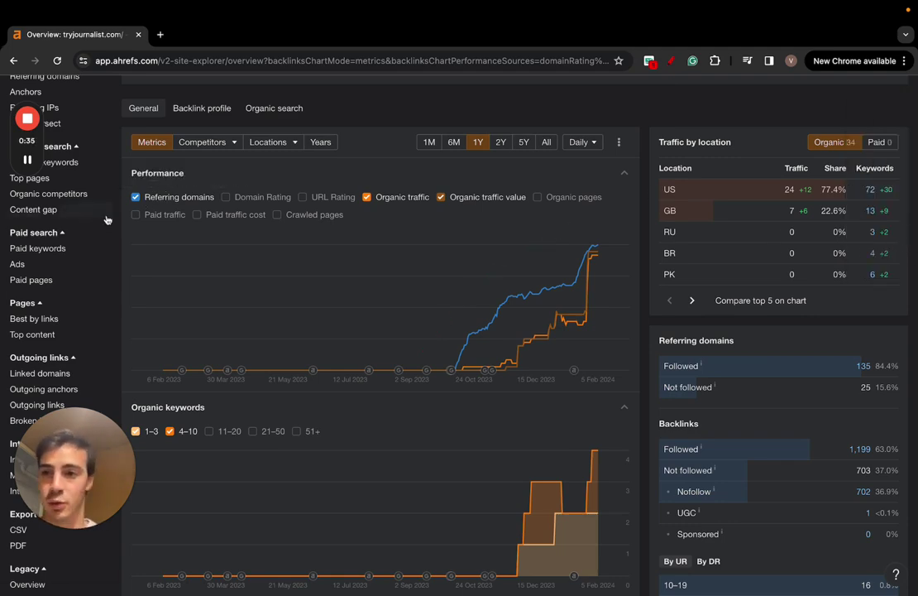
scroll(35, 225, up, 3)
click(68, 235)
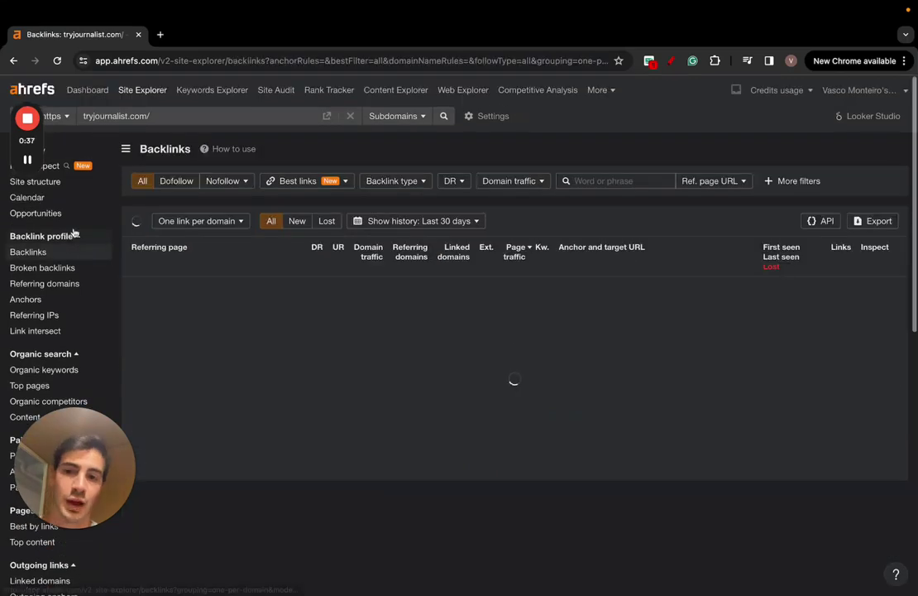
- Reopen tryjournalist.com's Backlinks report from the overview and sort it by domain rating
click(48, 153)
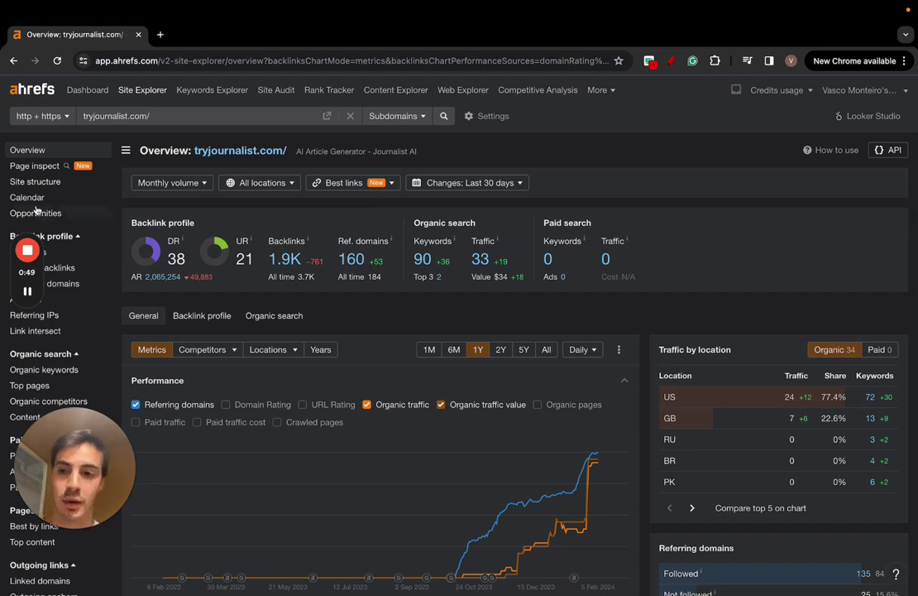
scroll(36, 211, down, 3)
click(61, 148)
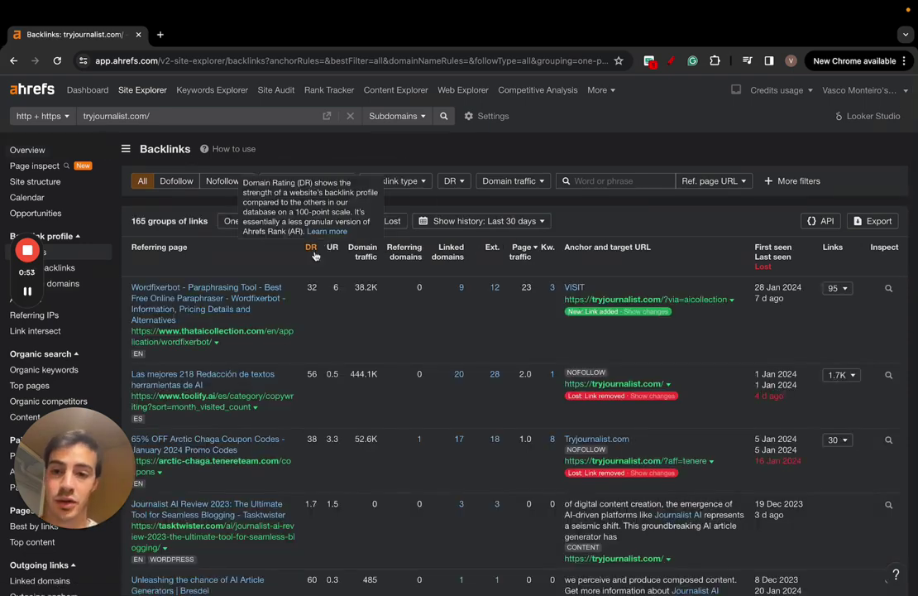
click(312, 247)
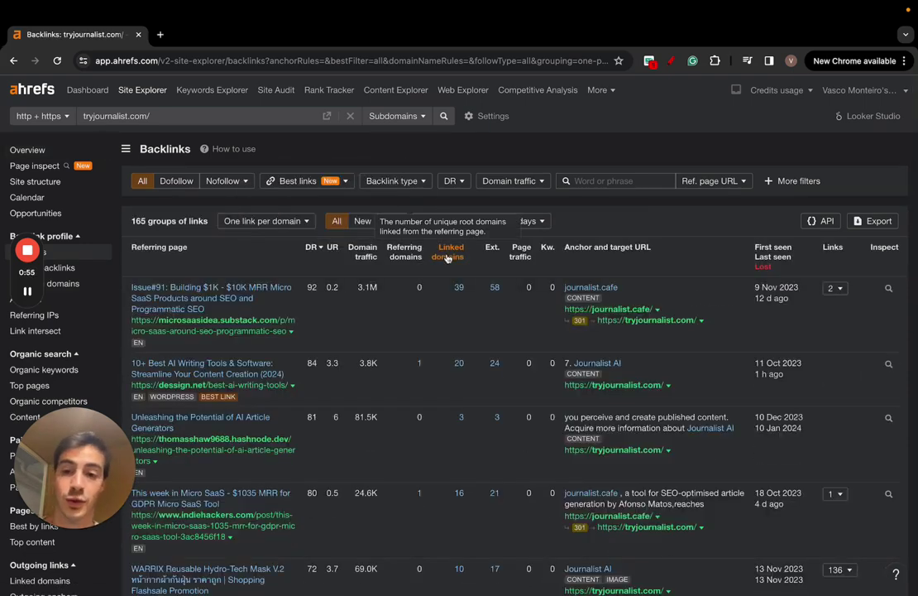
scroll(312, 300, down, 10)
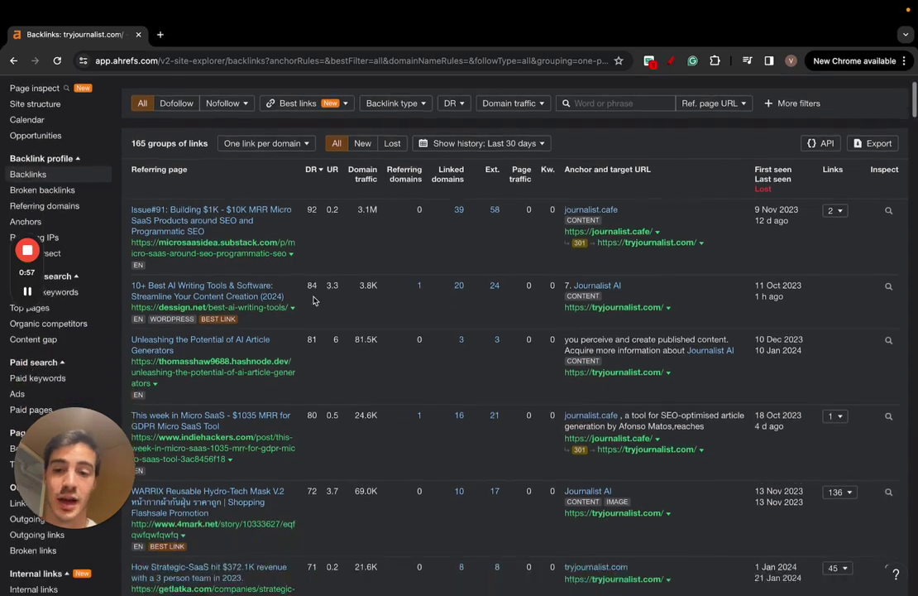
scroll(313, 301, down, 10)
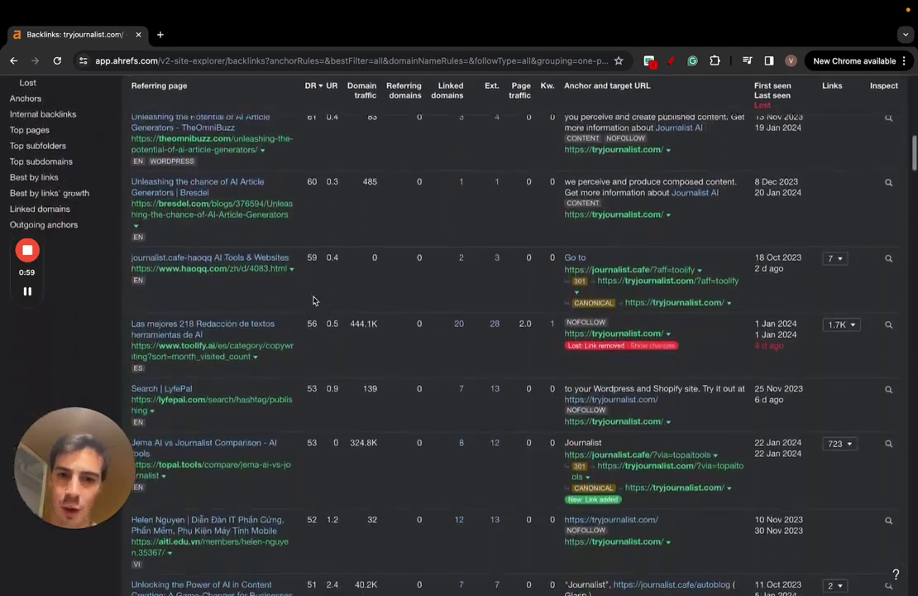
scroll(312, 301, down, 2)
scroll(313, 301, up, 20)
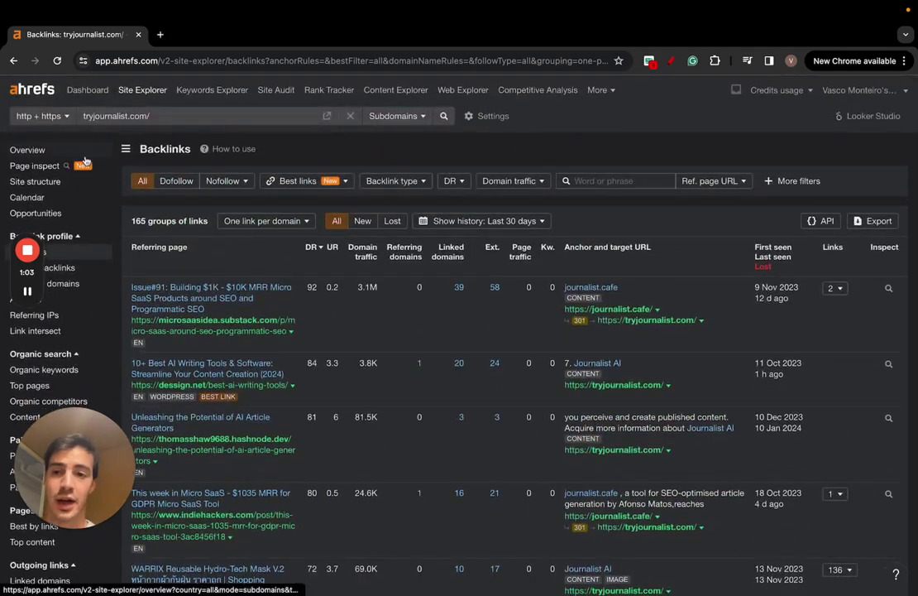
- Return to the tryjournalist.com overview, then move to the Google results window
click(131, 116)
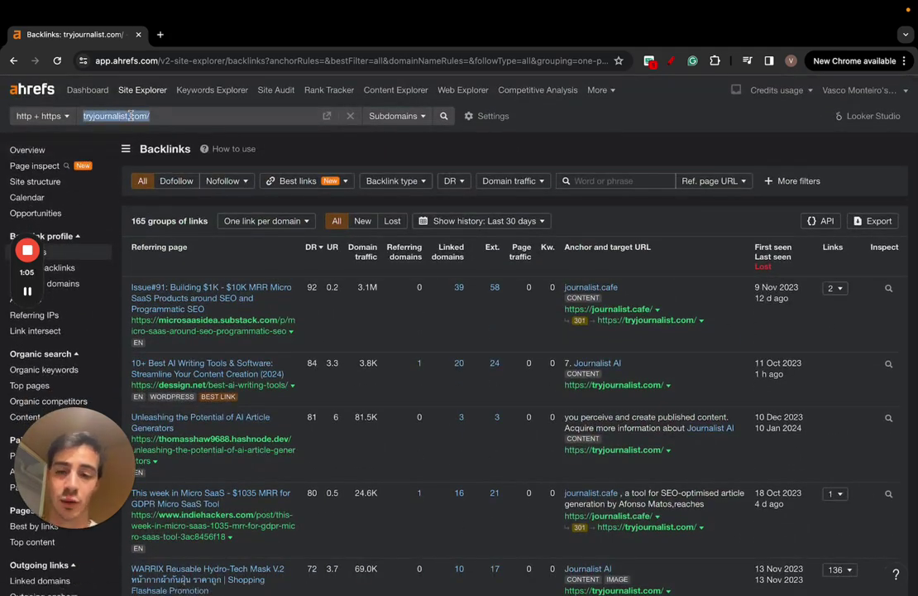
click(83, 154)
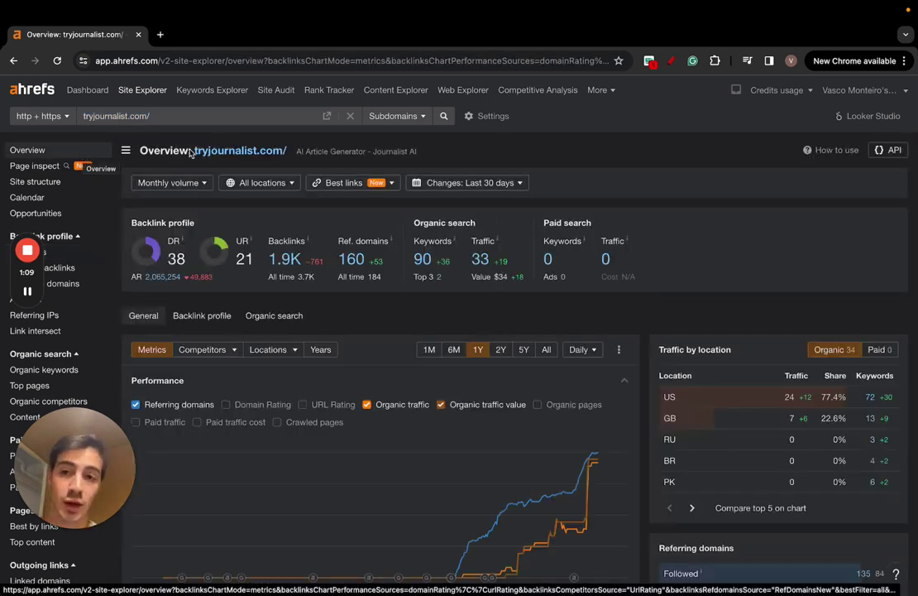
scroll(652, 166, down, 1)
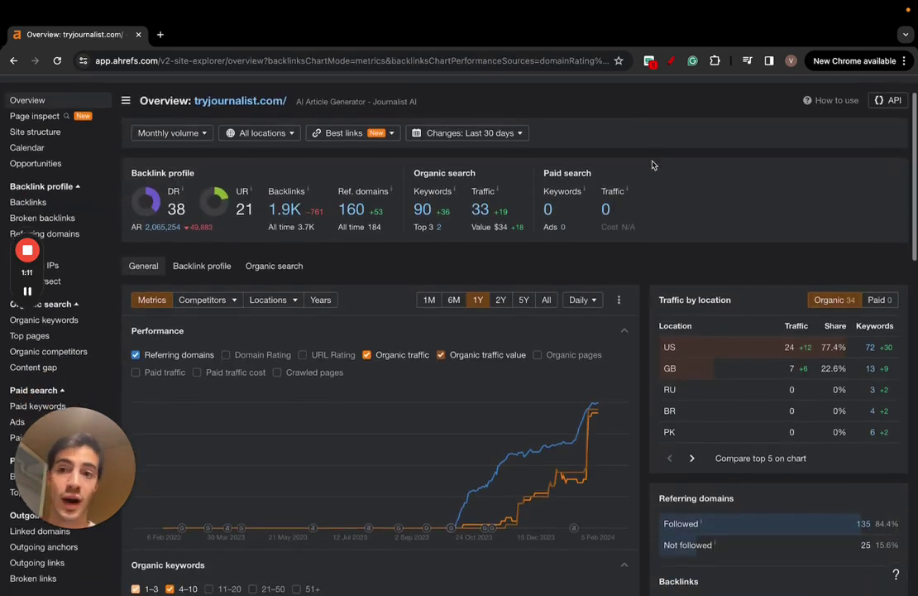
scroll(652, 165, up, 1)
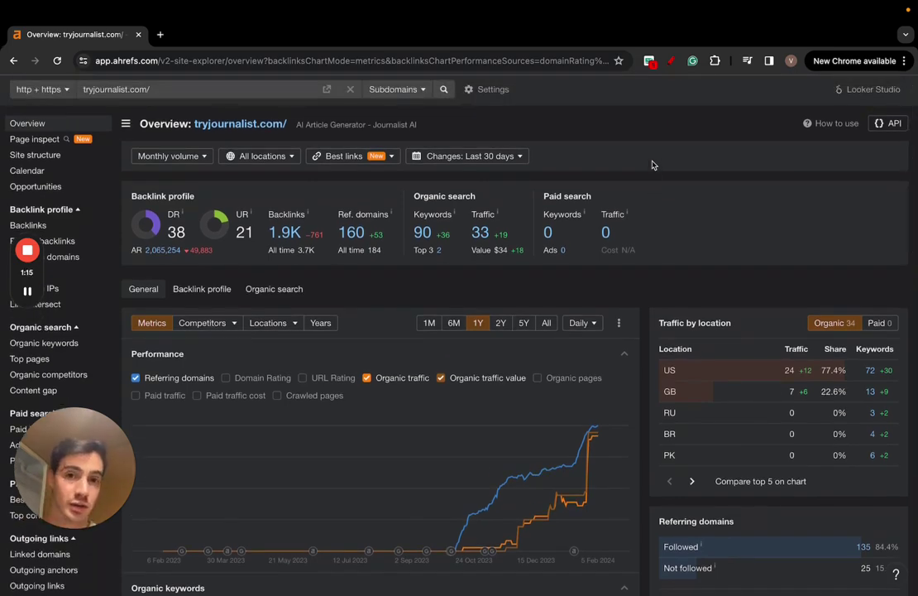
key(ctrl+Right)
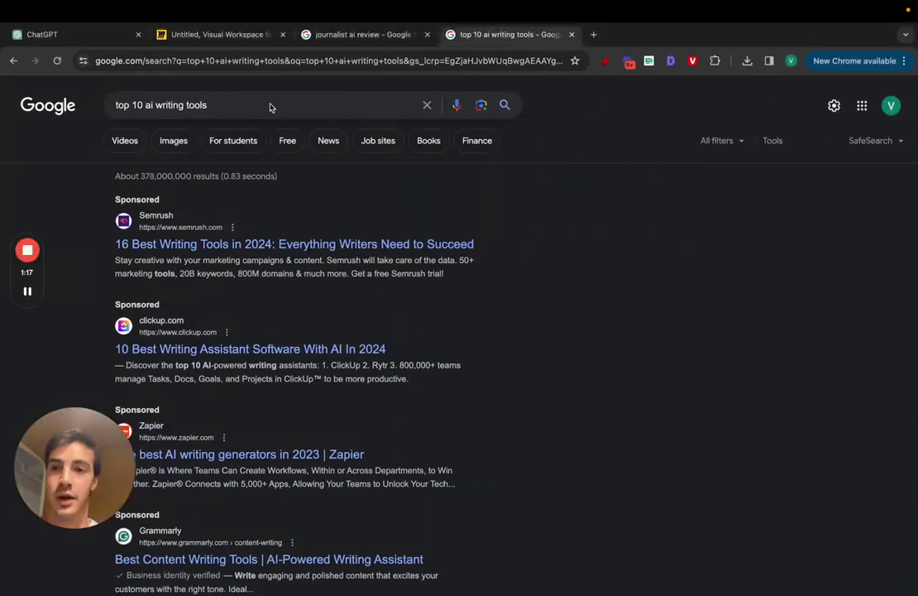
- Browse the 'journalist ai review' results: Slashdot, Medium, LinkedIn, Konec SEO and others
click(368, 36)
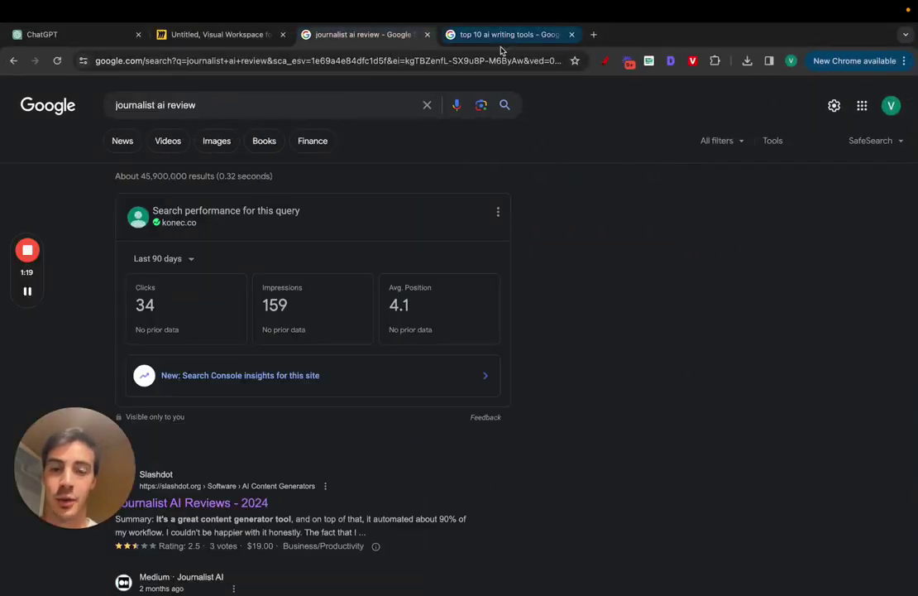
scroll(509, 155, down, 4)
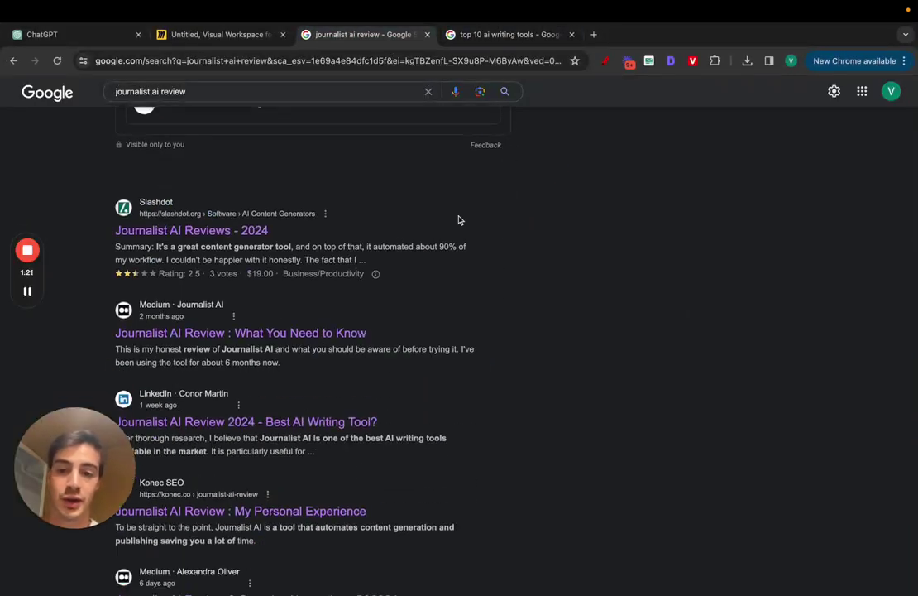
scroll(487, 245, down, 3)
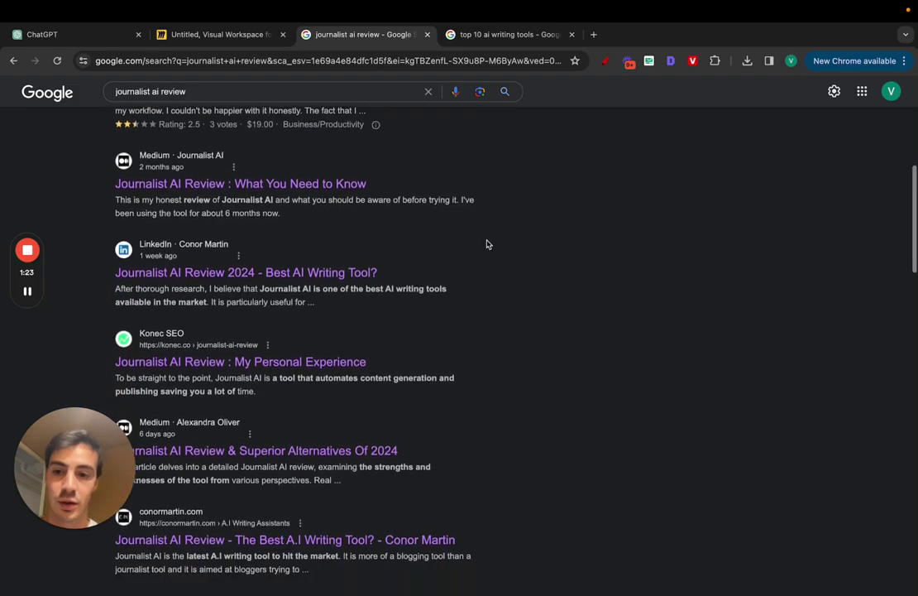
scroll(487, 244, down, 2)
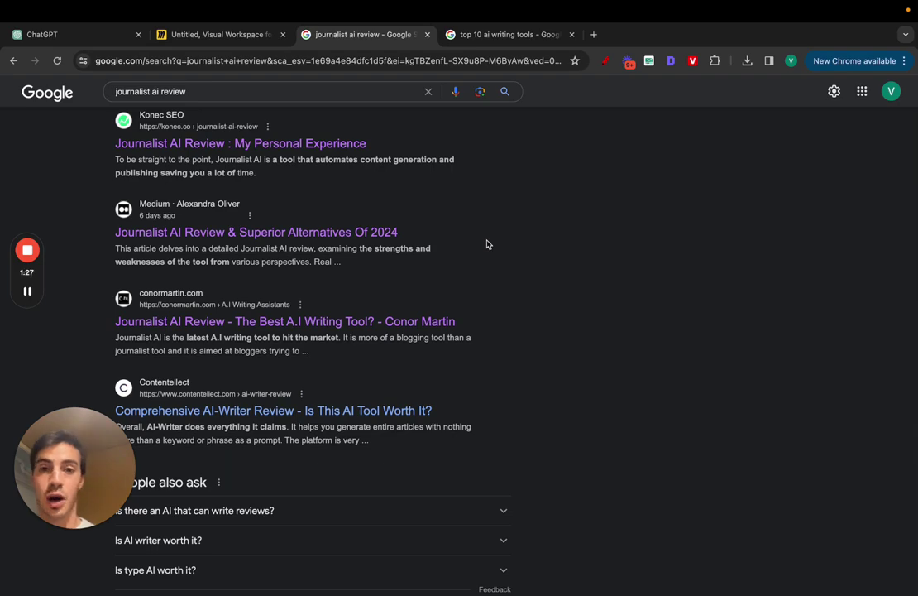
scroll(487, 244, up, 1)
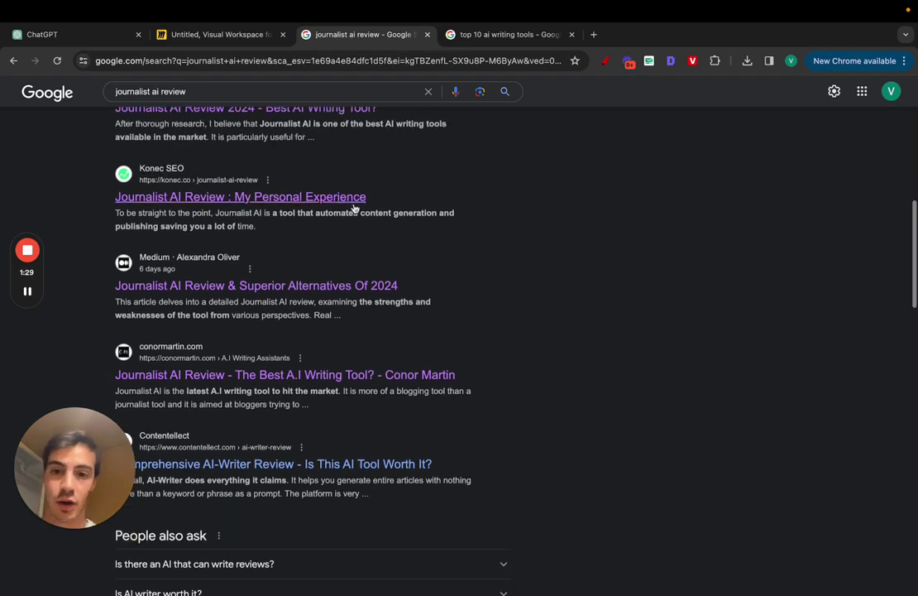
- Read Konec.co's 'My Personal Experience' Journalist AI review to its conclusion, then go back
click(353, 202)
scroll(635, 279, down, 5)
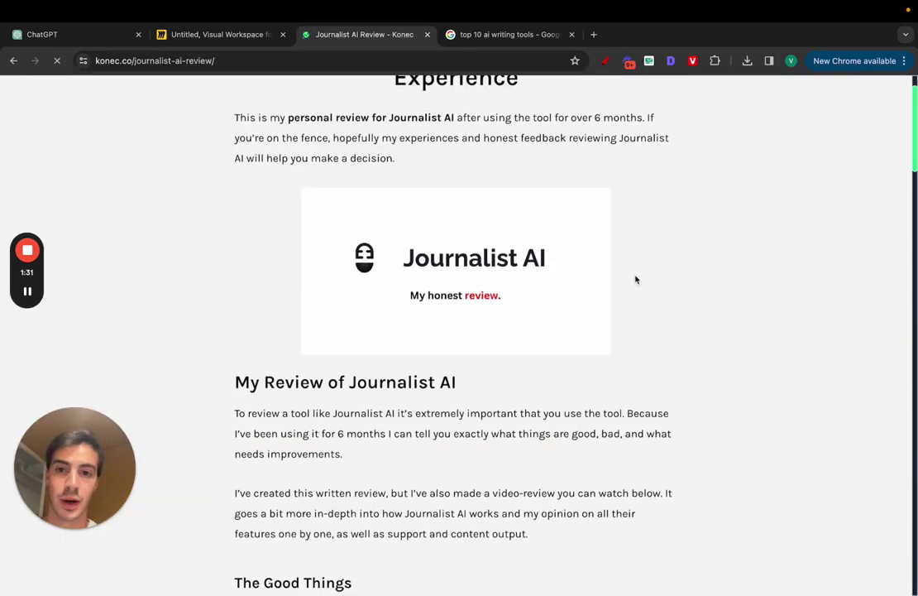
scroll(635, 280, down, 10)
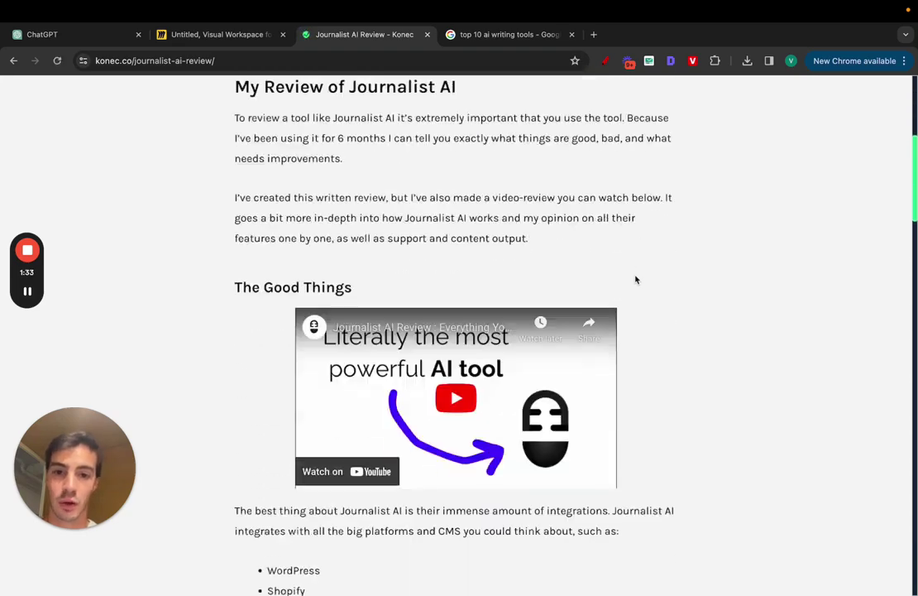
scroll(635, 279, down, 15)
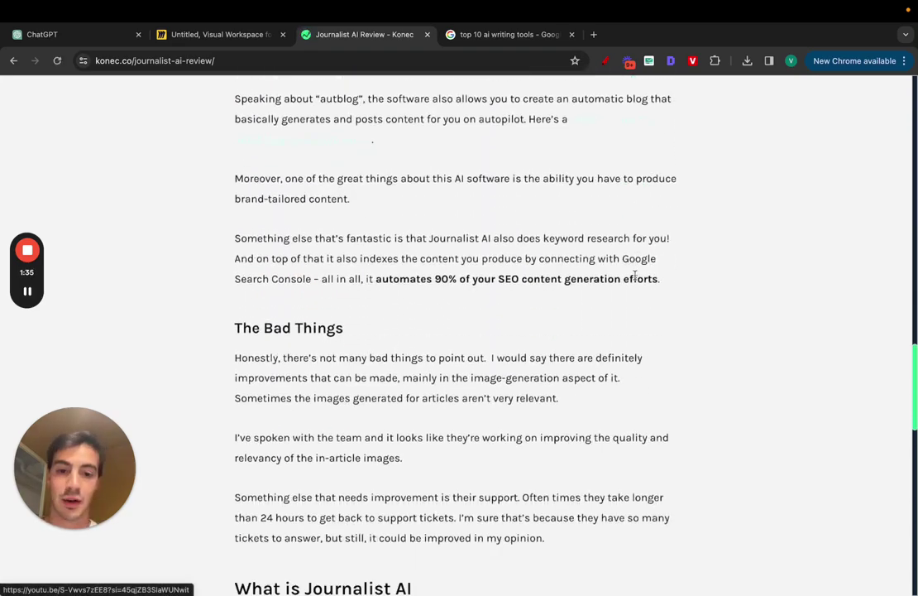
scroll(635, 279, down, 1)
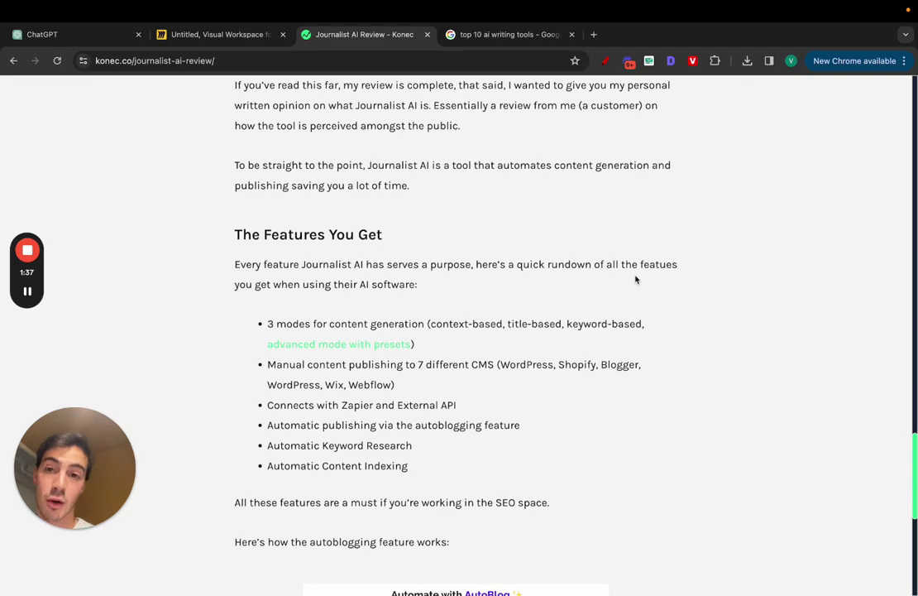
scroll(635, 279, down, 10)
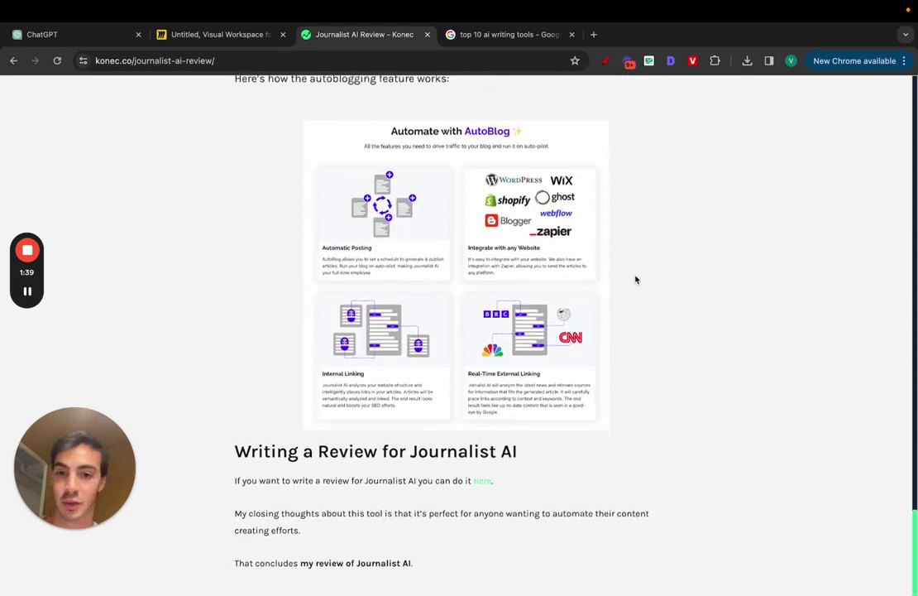
scroll(635, 280, down, 1)
key(super+bracketleft)
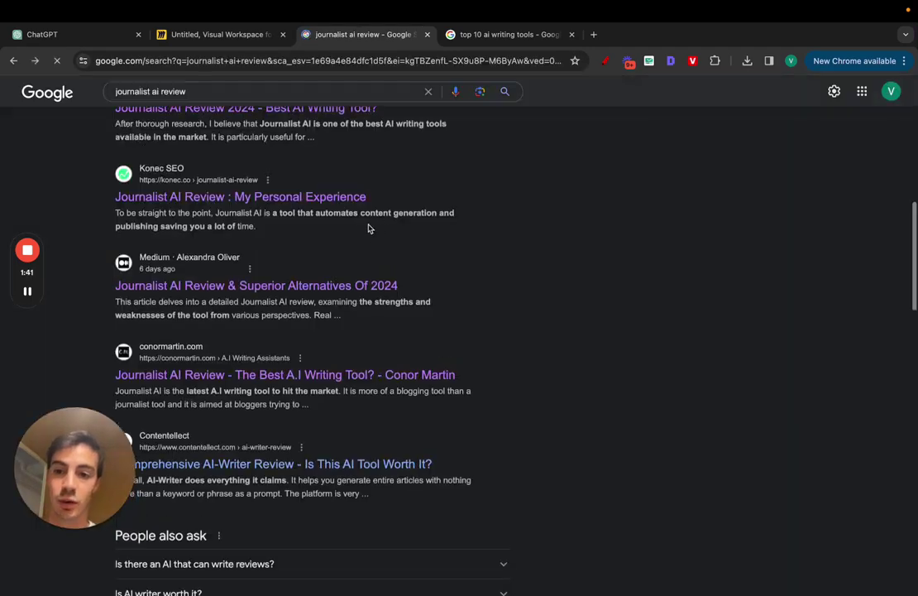
- Skim Medium's 'Journalist AI Review & Superior Alternatives Of 2024' article, then return to the results
click(300, 285)
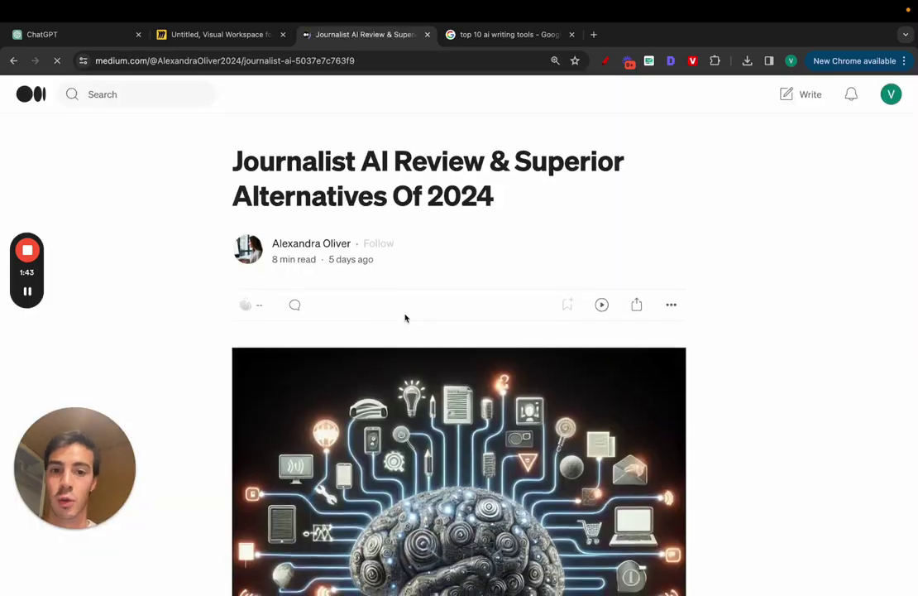
scroll(404, 313, down, 3)
scroll(404, 314, down, 10)
key(super+bracketleft)
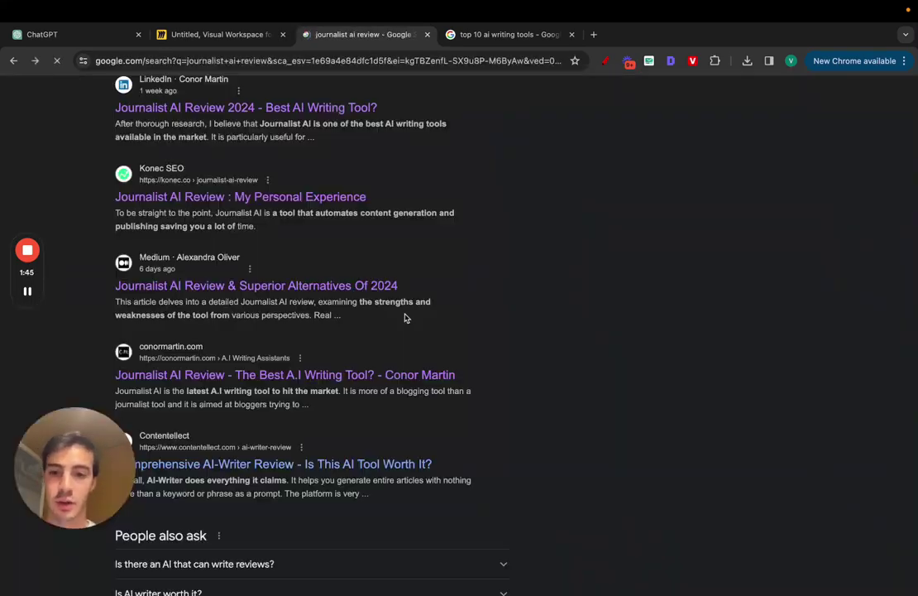
scroll(405, 318, down, 3)
scroll(297, 244, up, 1)
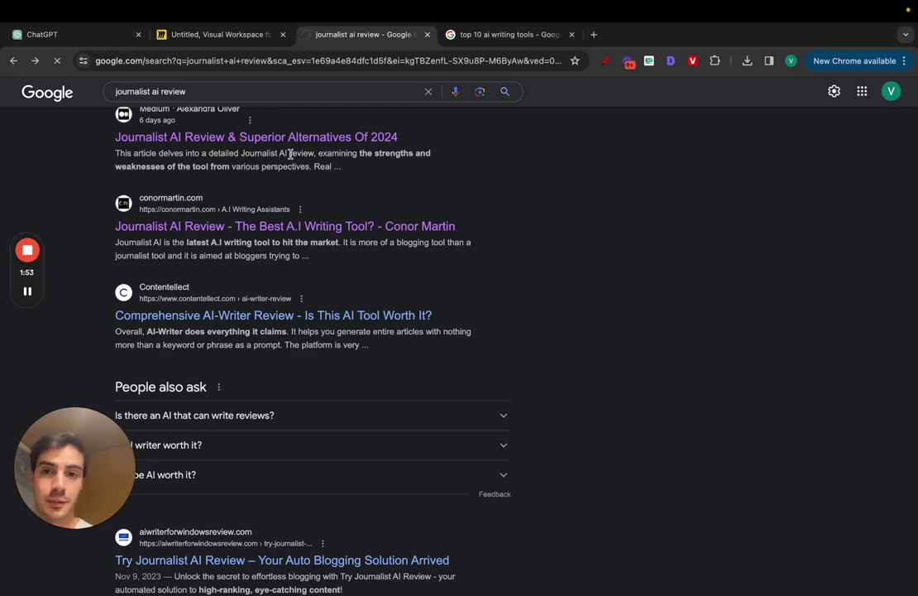
- Read conormartin.com's Journalist AI review to Final Thoughts, highlighting the My Verdict paragraph
scroll(387, 217, down, 1)
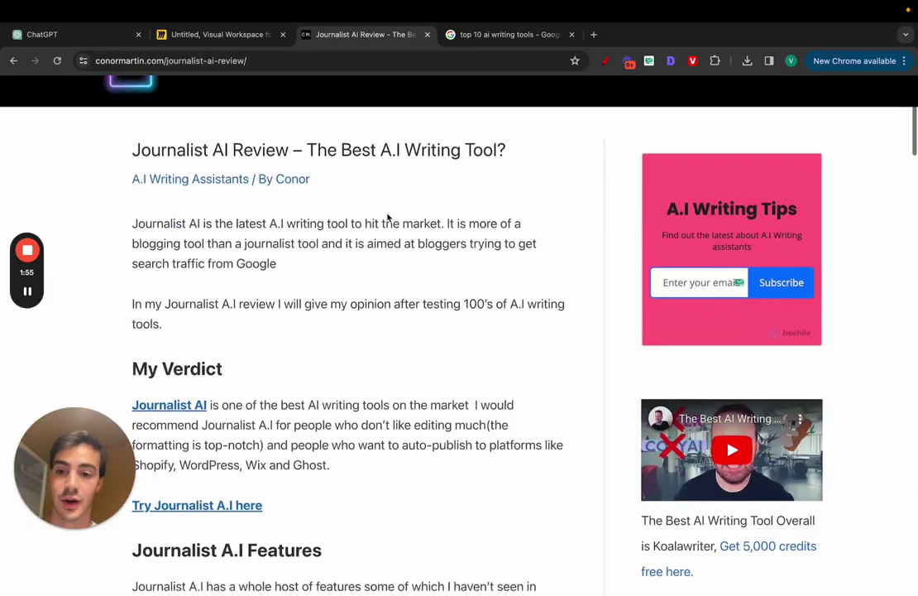
scroll(387, 217, down, 5)
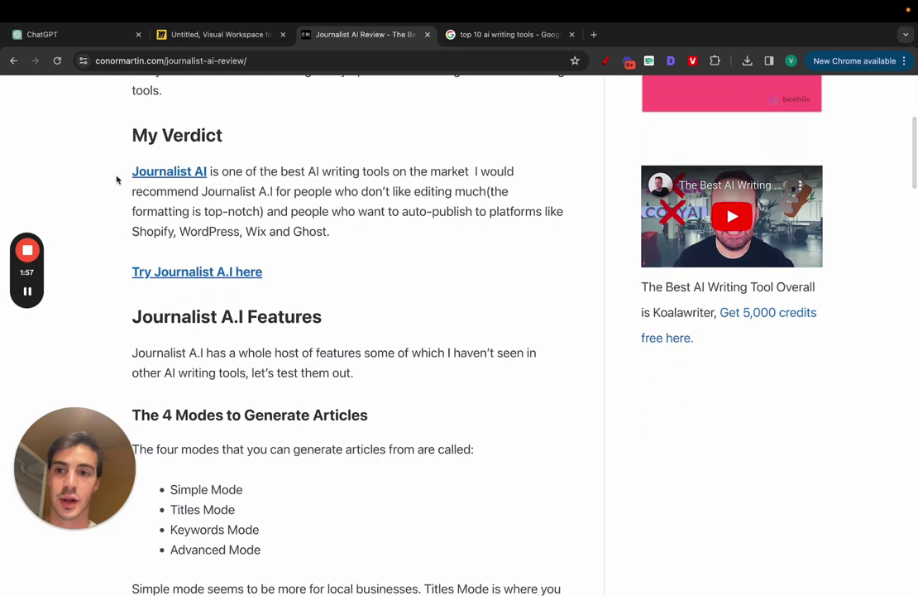
drag(117, 180, 375, 248)
scroll(374, 247, down, 12)
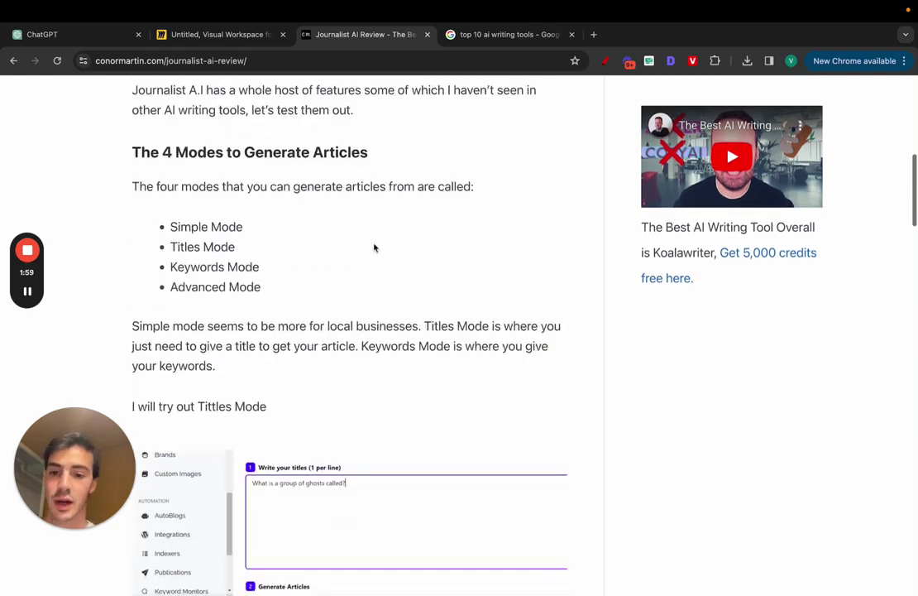
scroll(374, 248, down, 15)
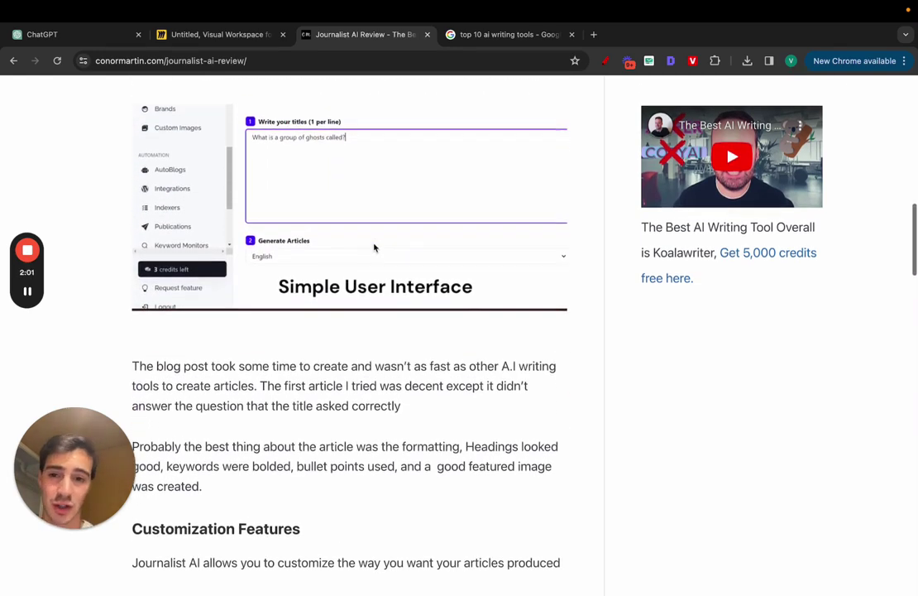
scroll(374, 247, down, 18)
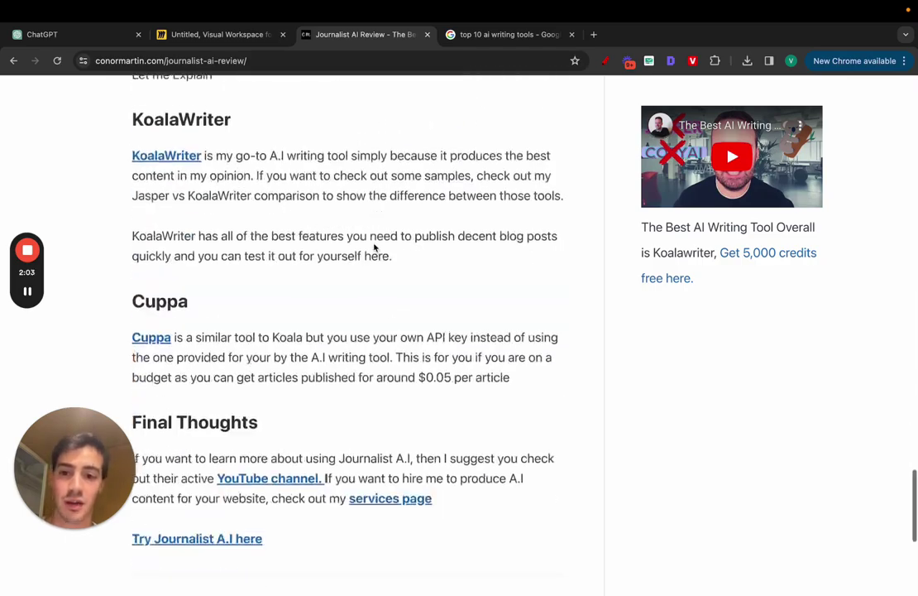
scroll(374, 245, up, 7)
scroll(373, 245, down, 6)
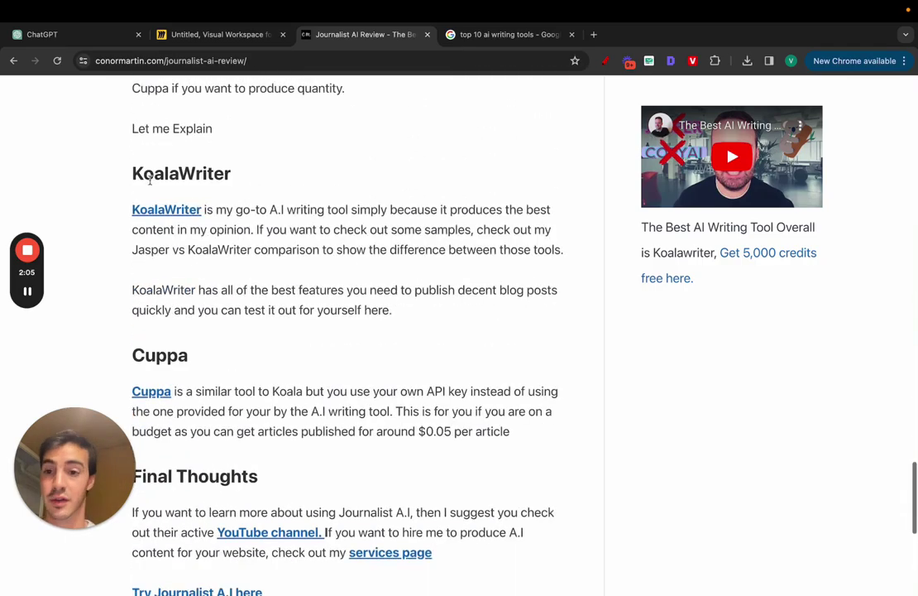
drag(131, 162, 475, 414)
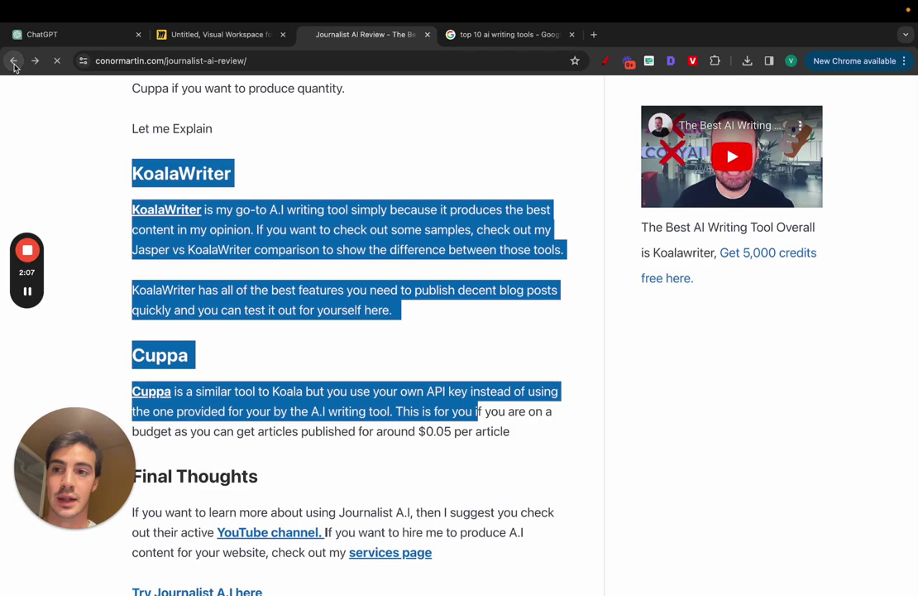
scroll(307, 92, up, 8)
scroll(356, 139, down, 4)
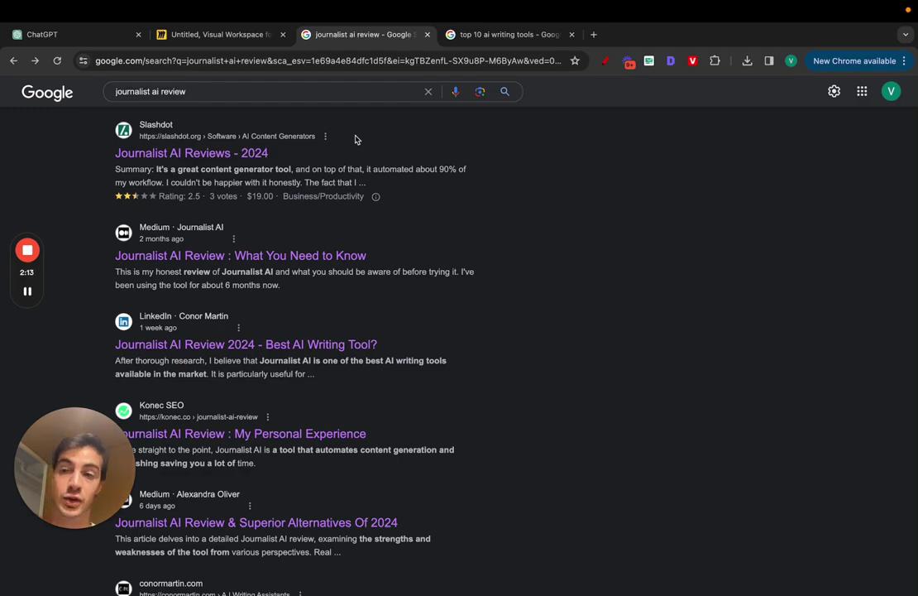
- Glance at the Ahrefs overview desktop and return to the Google results
key(ctrl+Left)
scroll(484, 349, down, 3)
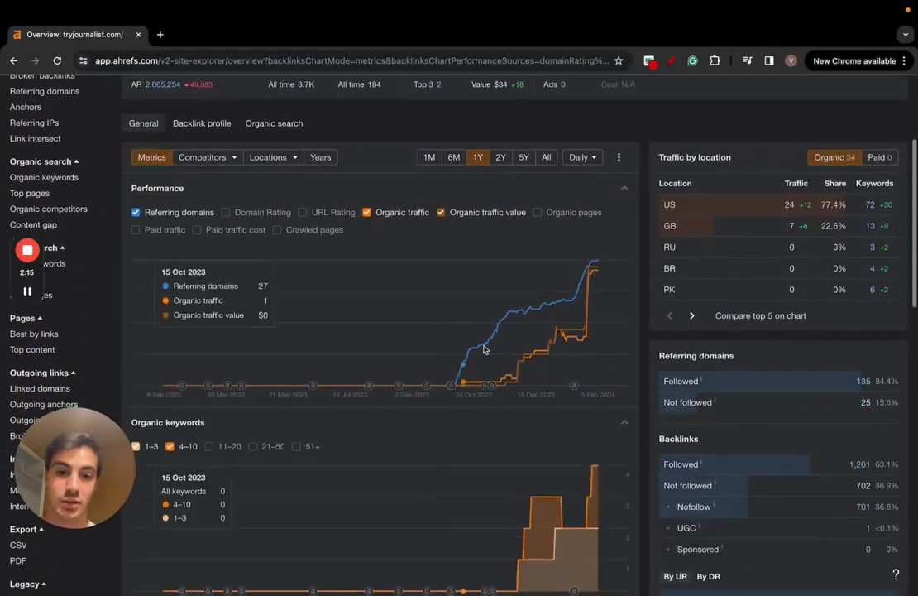
key(ctrl+Right)
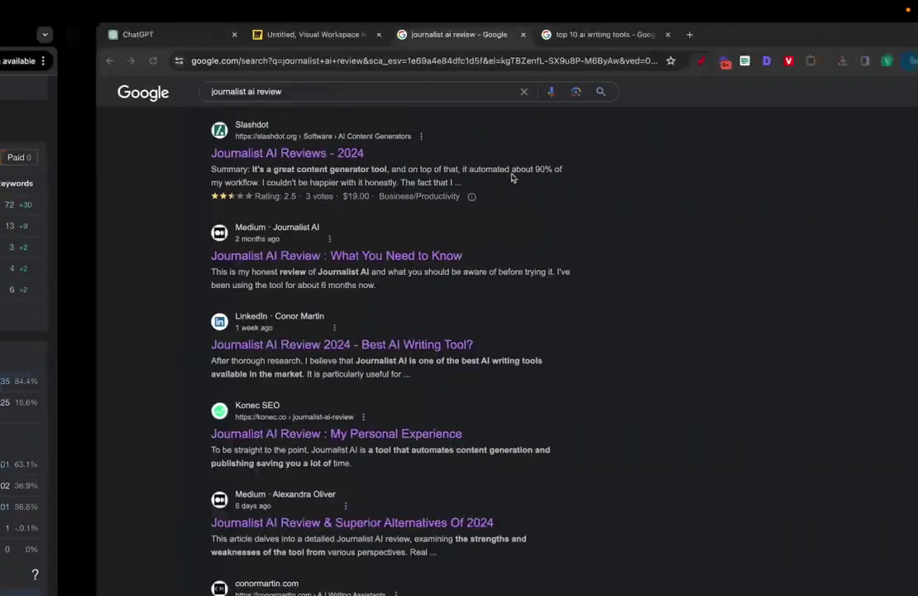
- Open Semrush's '16 Best Writing Tools in 2024' from the 'top 10 ai writing tools' results
click(478, 36)
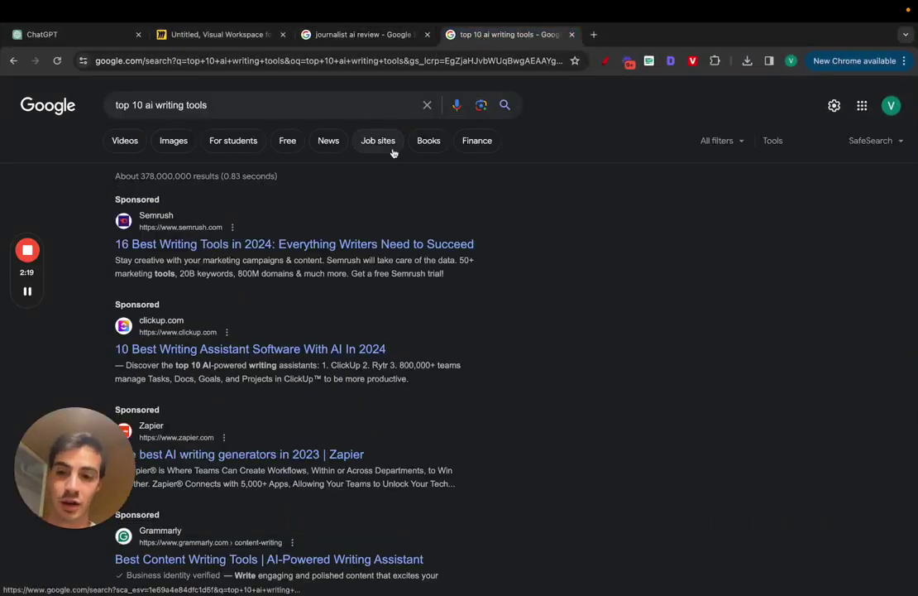
scroll(393, 152, down, 3)
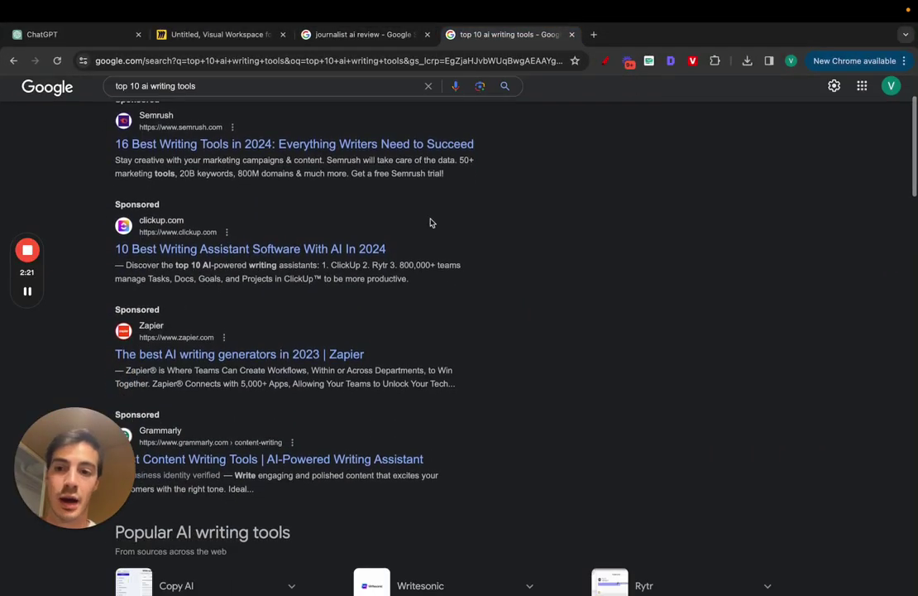
scroll(232, 182, down, 3)
scroll(322, 225, up, 5)
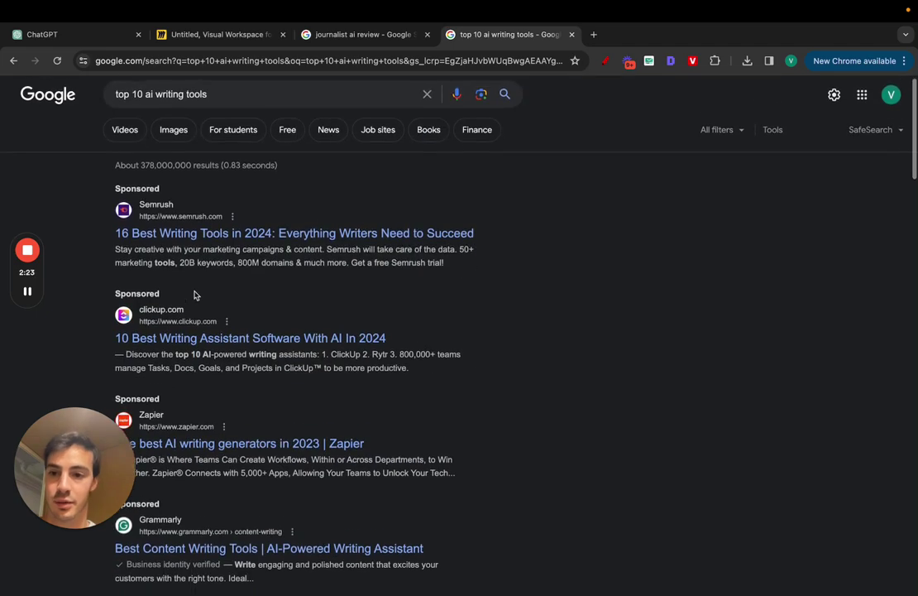
scroll(203, 249, down, 2)
scroll(203, 248, down, 1)
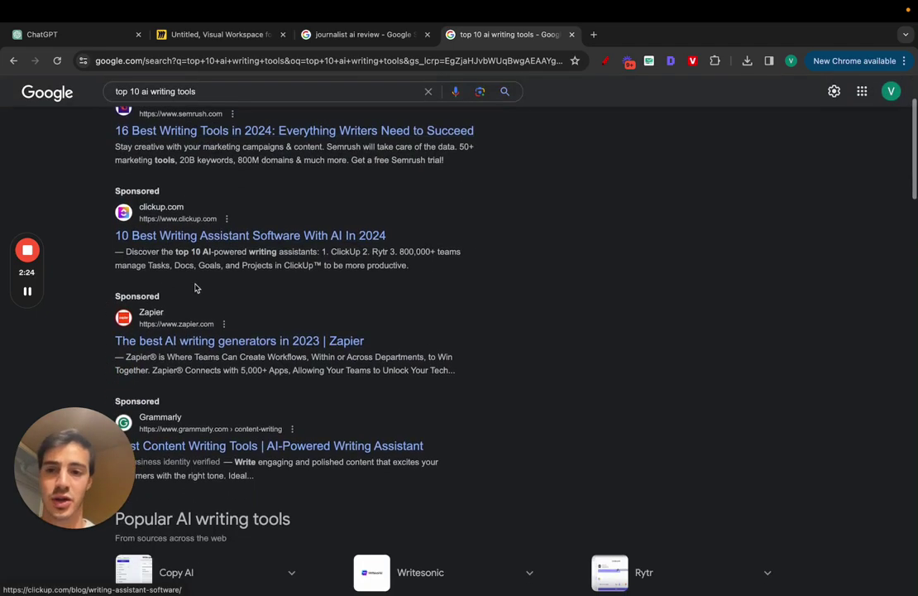
click(289, 134)
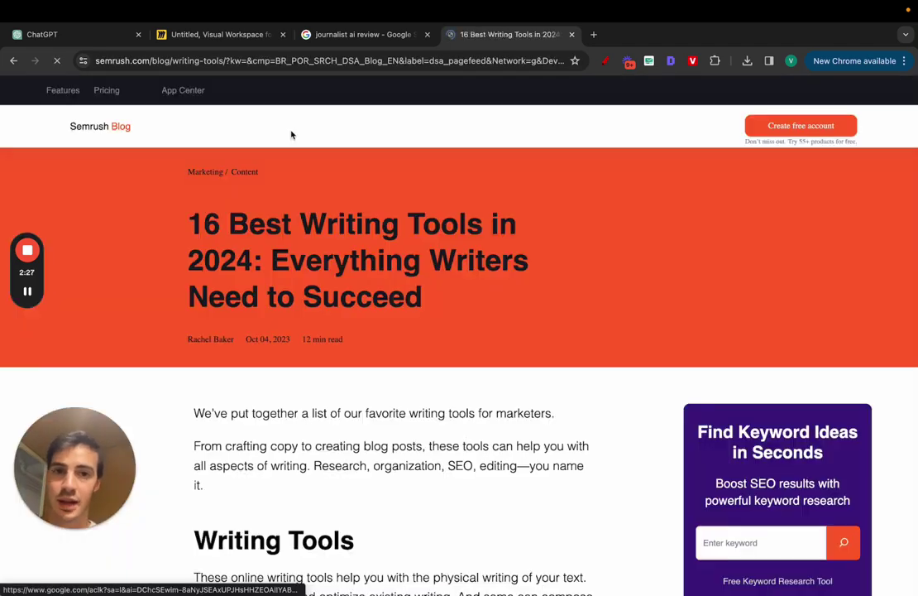
- Dismiss the Semrush cookie banner and the create free account popup
scroll(511, 190, down, 3)
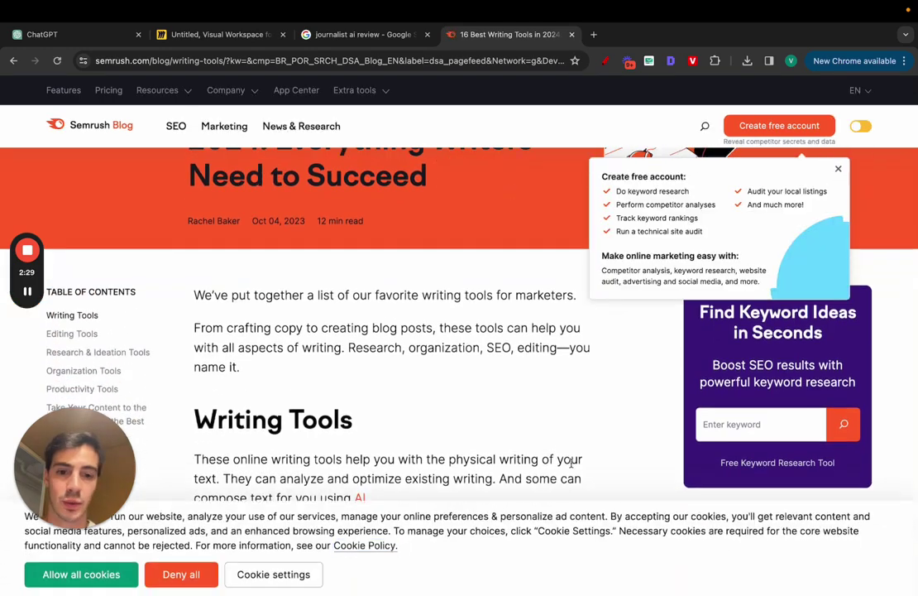
click(162, 582)
click(837, 170)
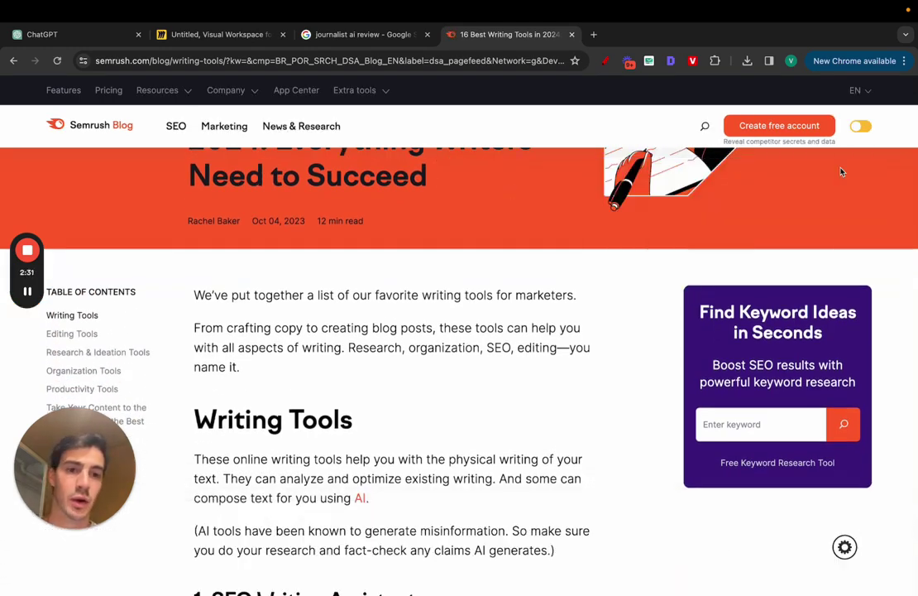
- Skim the writing tools list through the ChatGPT and Perplexity entries
scroll(338, 291, down, 5)
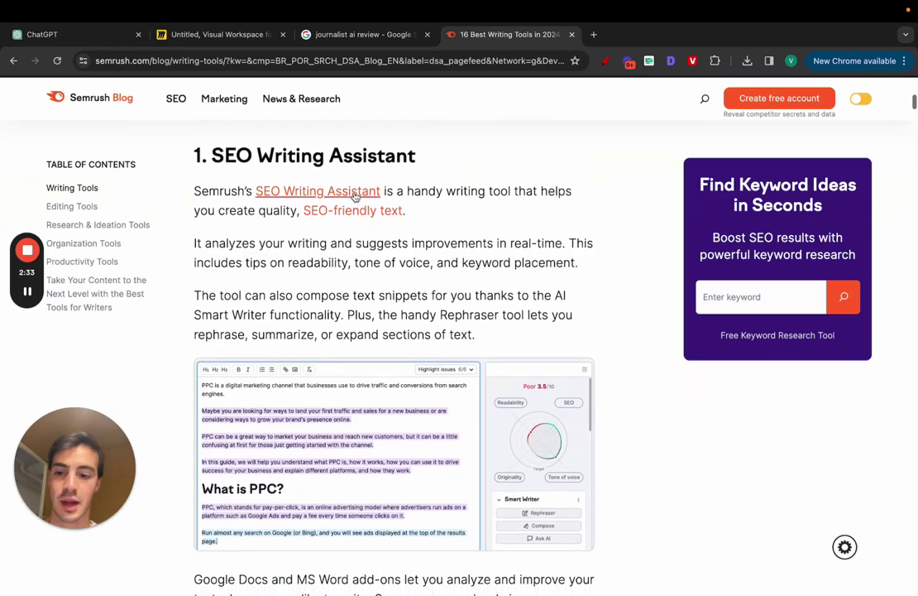
scroll(355, 192, down, 8)
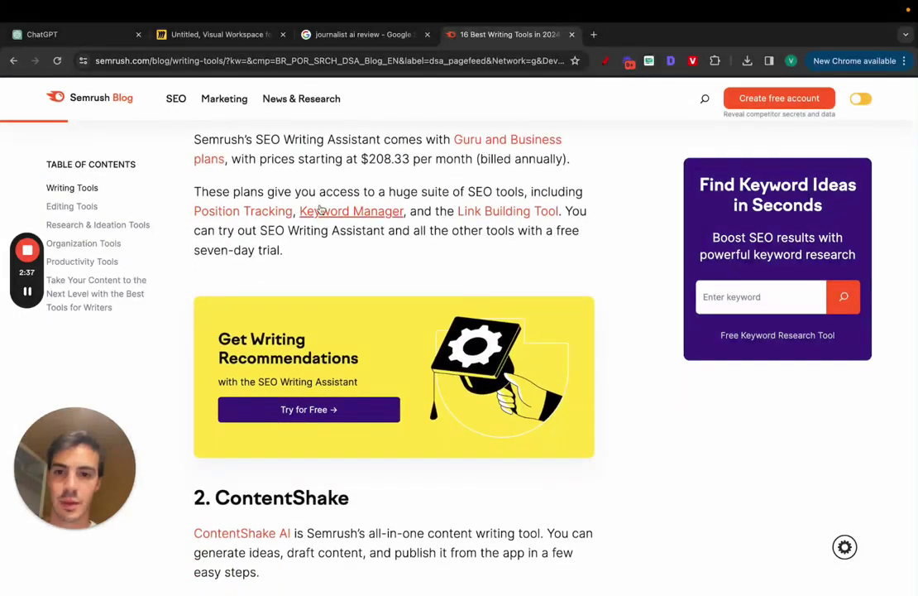
scroll(274, 216, down, 3)
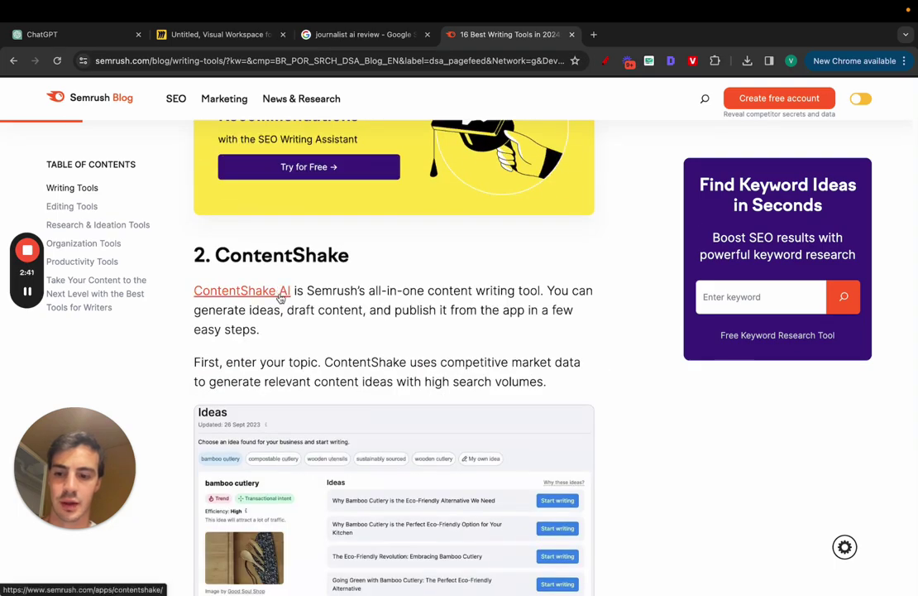
scroll(281, 297, down, 20)
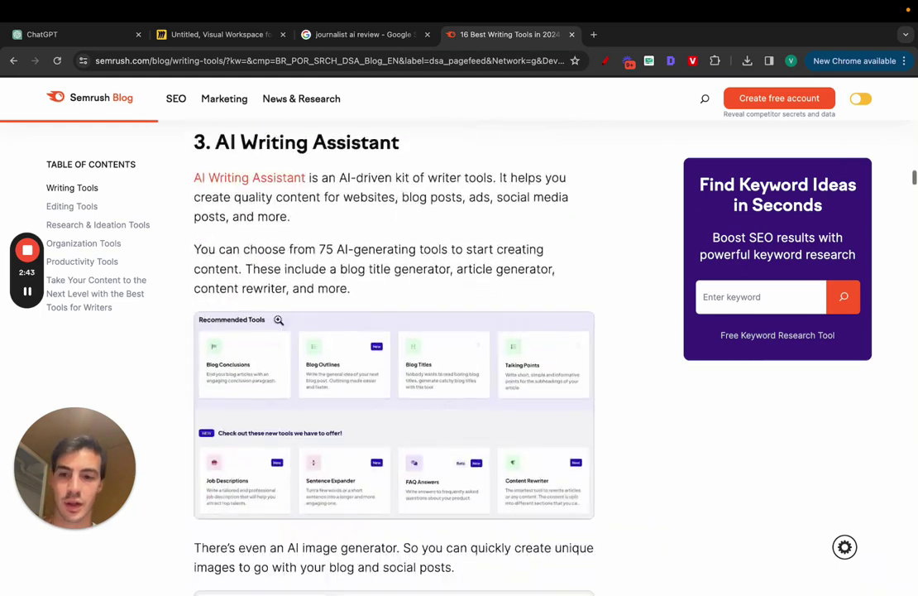
scroll(279, 319, down, 1)
scroll(370, 253, up, 2)
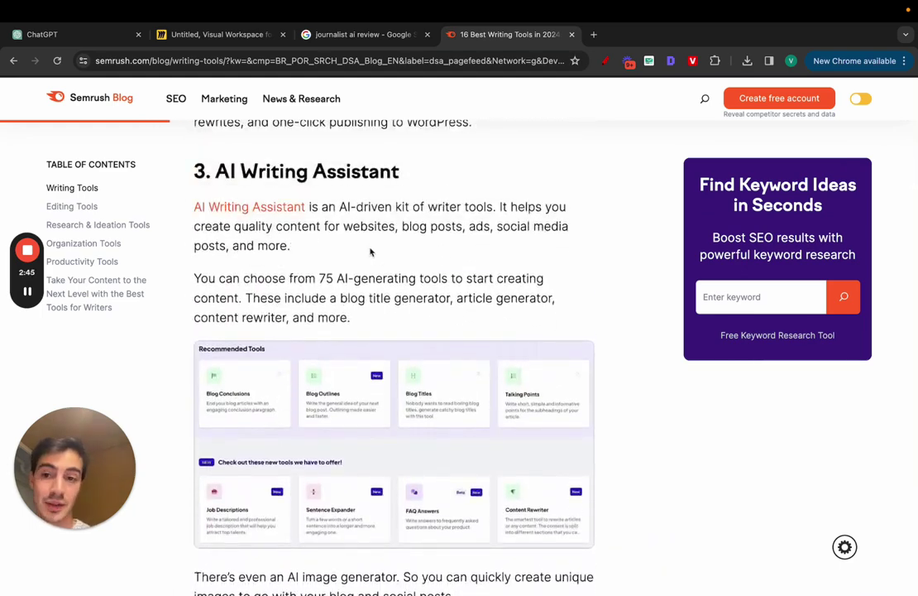
scroll(370, 252, down, 8)
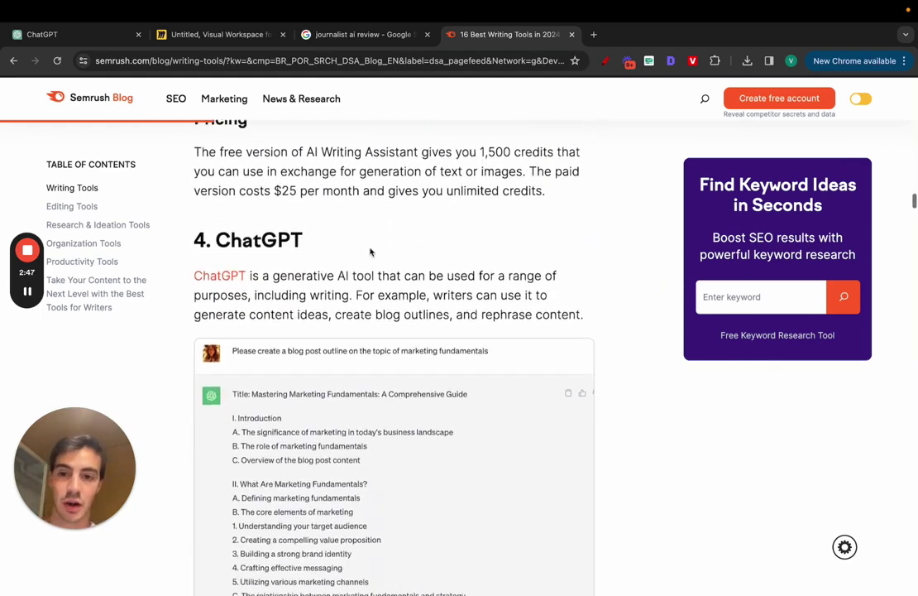
scroll(371, 252, down, 4)
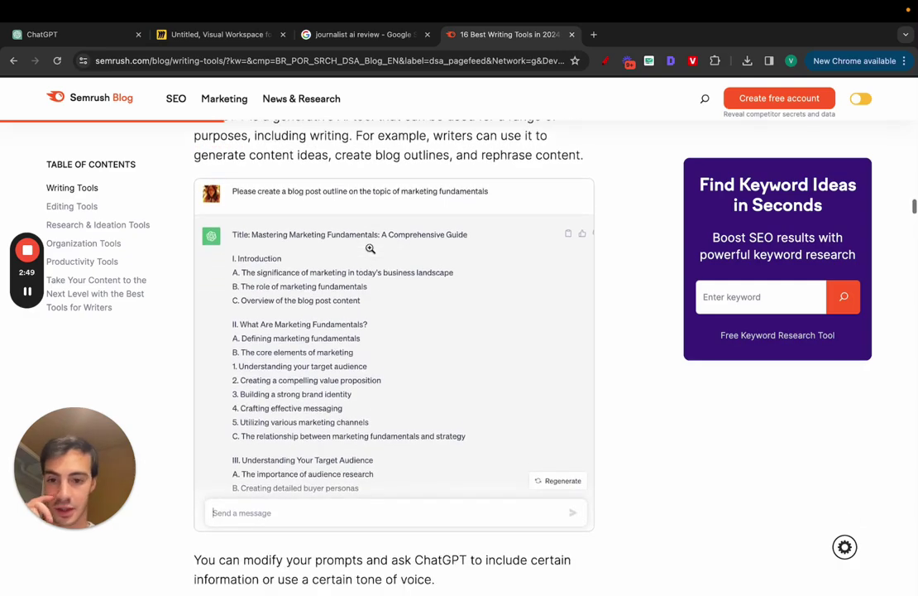
scroll(371, 248, down, 12)
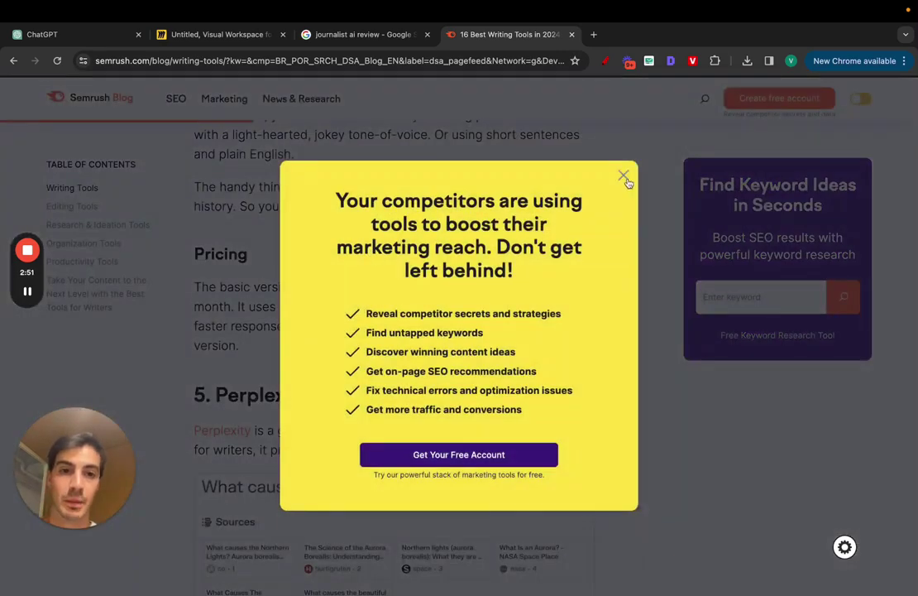
- Close the yellow signup popup, skim ContentShake, and switch to the Ahrefs overview
click(625, 177)
scroll(34, 125, down, 7)
scroll(211, 176, down, 10)
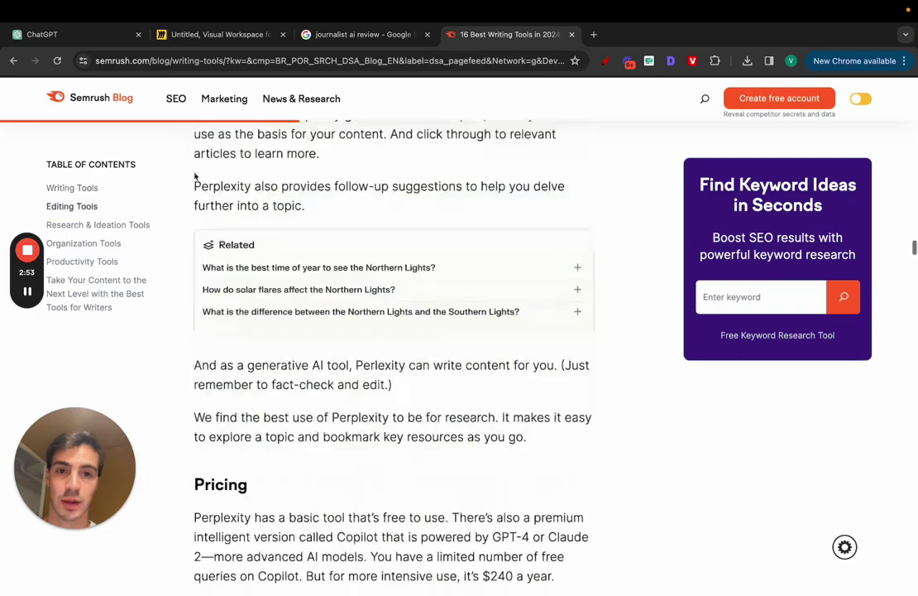
scroll(209, 133, up, 20)
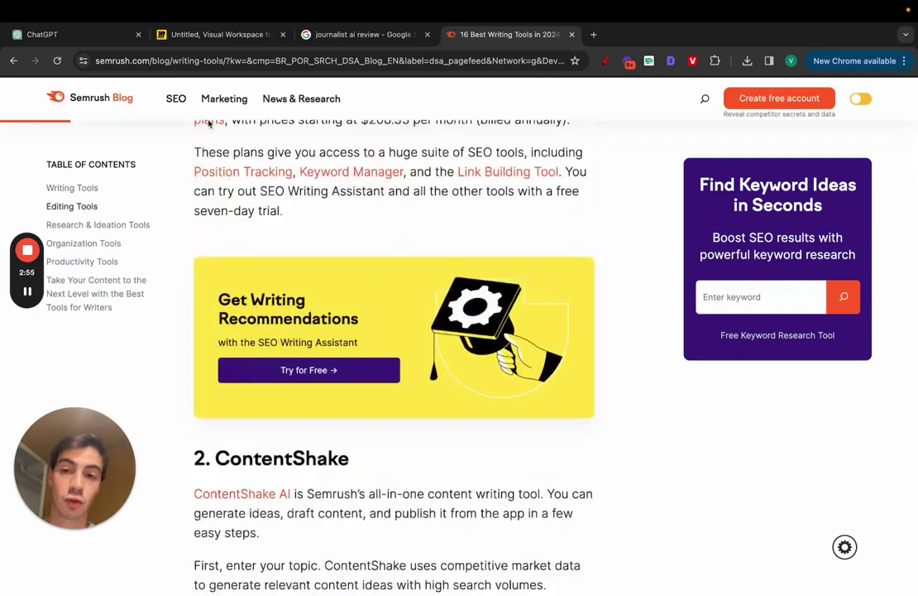
key(ctrl+Left)
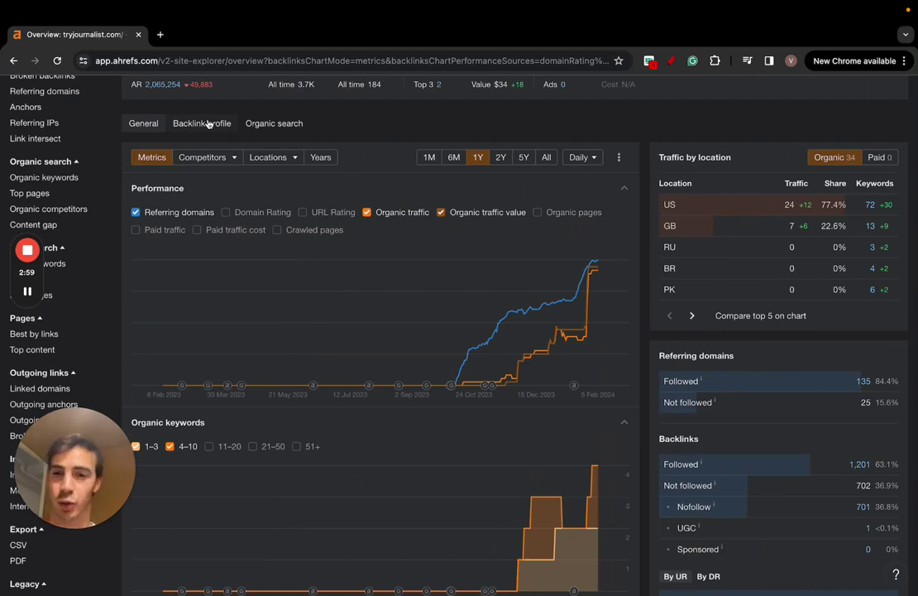
- Bring up the blank Miro board and handwrite '1. RA'
key(ctrl+Right)
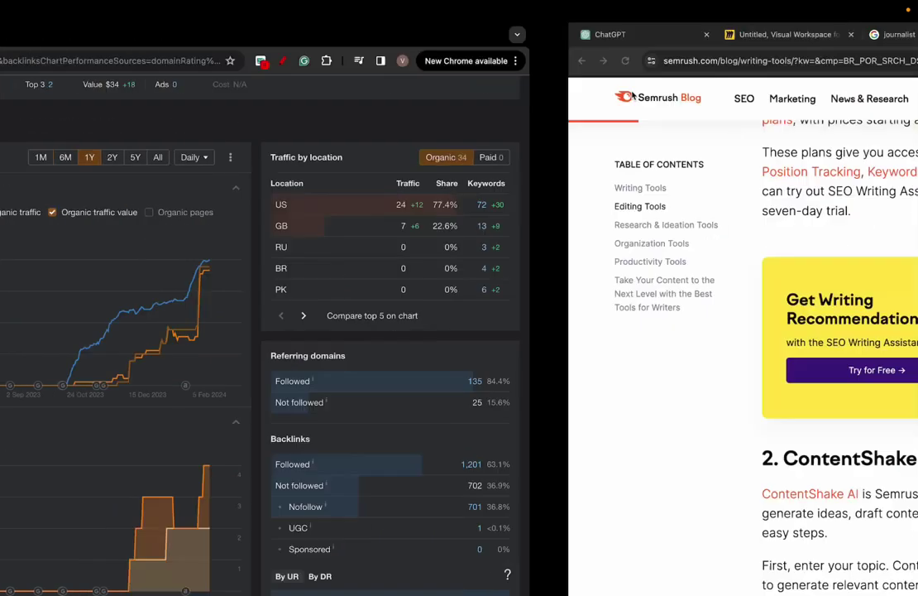
click(246, 36)
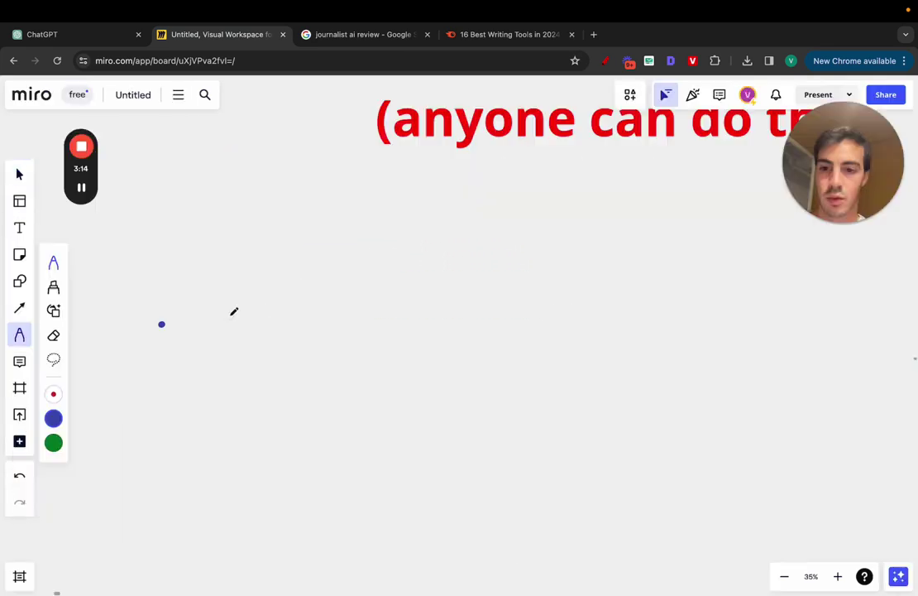
mouse_move(234, 311)
mouse_down()
mouse_move(291, 247)
mouse_move(273, 363)
mouse_up()
scroll(306, 340, down, 3)
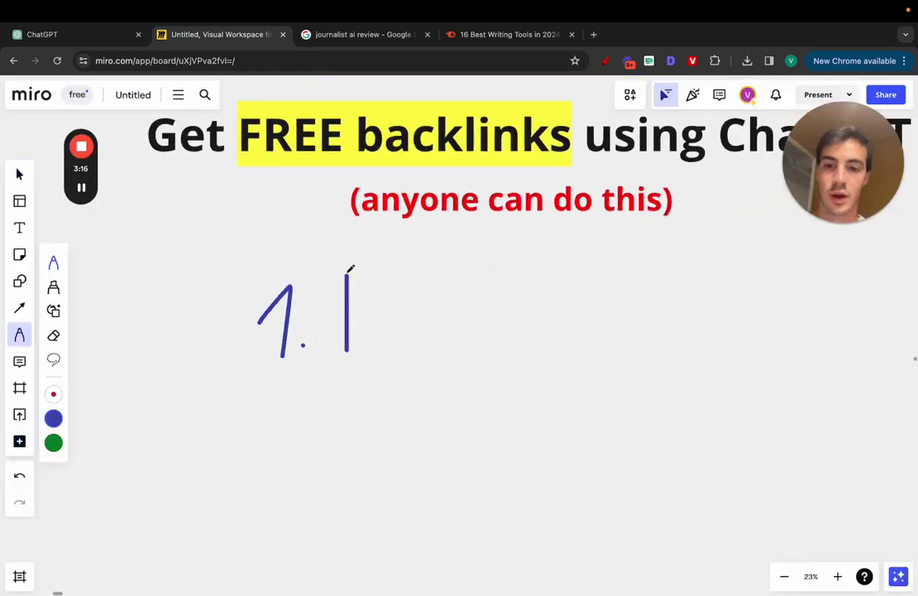
mouse_move(348, 273)
mouse_down()
mouse_move(401, 346)
mouse_move(453, 312)
mouse_up()
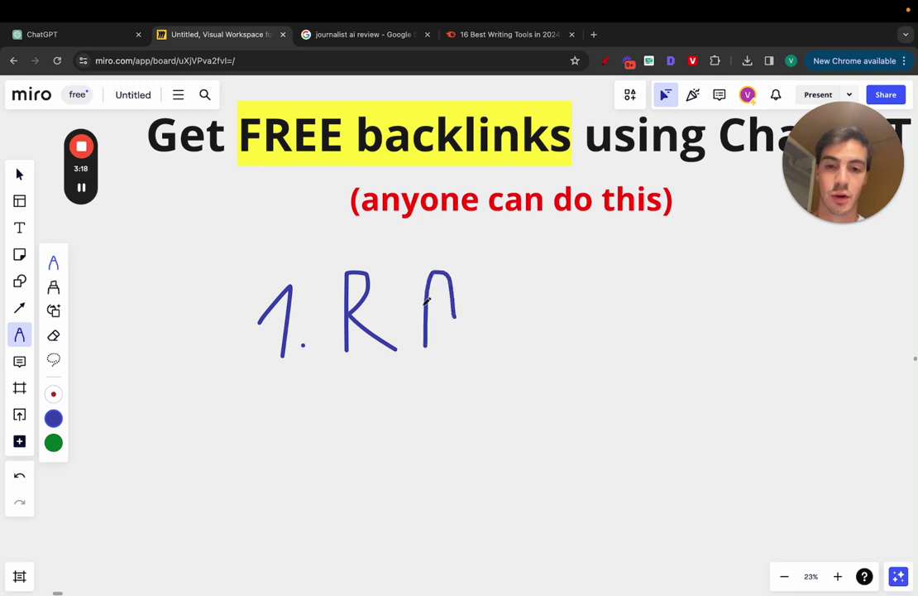
- Draw an arrow into a tall box and a line curving up from inside it to a 'W'
scroll(462, 325, down, 3)
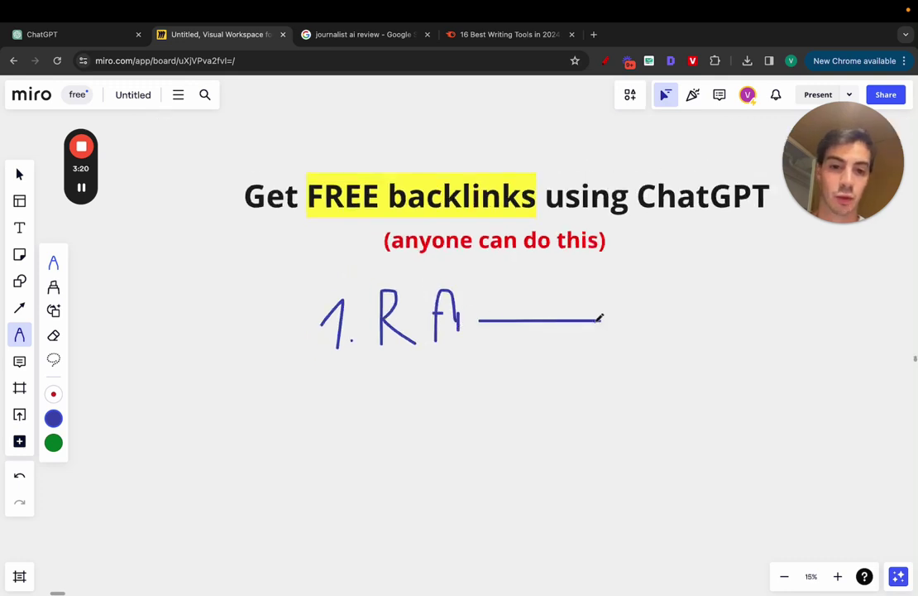
scroll(600, 318, right, 3)
mouse_move(538, 284)
mouse_down()
mouse_move(537, 541)
mouse_move(707, 239)
mouse_move(536, 265)
mouse_up()
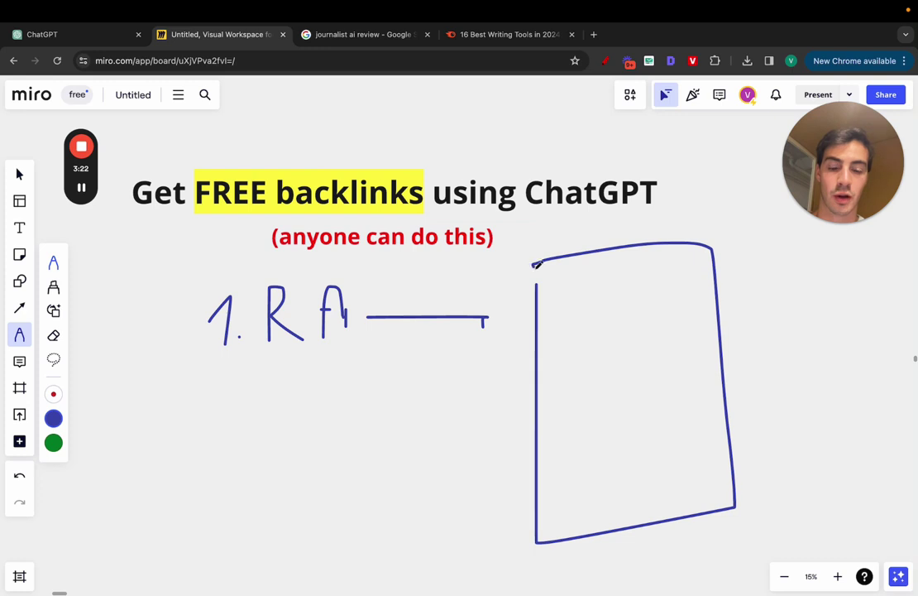
scroll(538, 266, right, 2)
scroll(592, 305, down, 2)
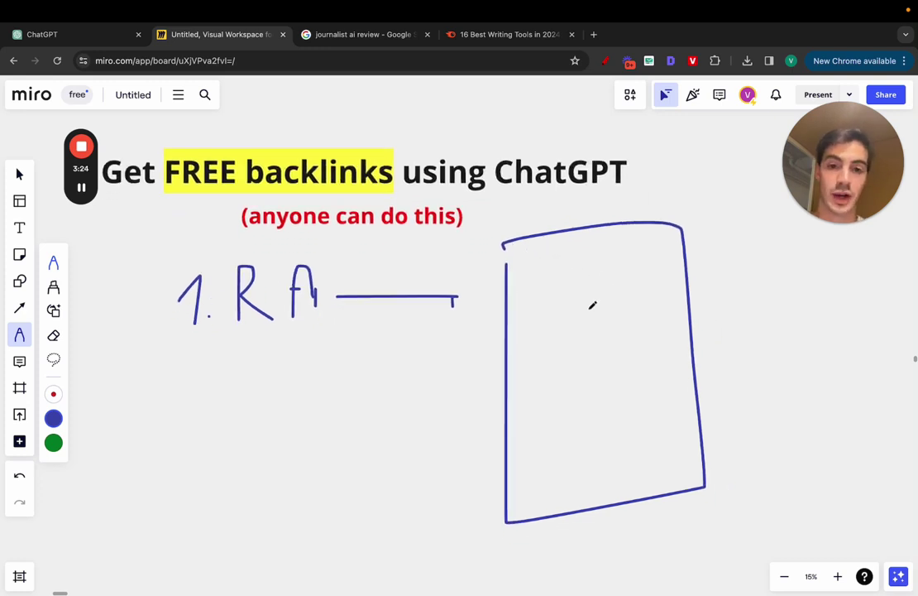
scroll(592, 305, right, 1)
mouse_move(540, 332)
mouse_down()
mouse_move(596, 327)
mouse_move(692, 288)
mouse_up()
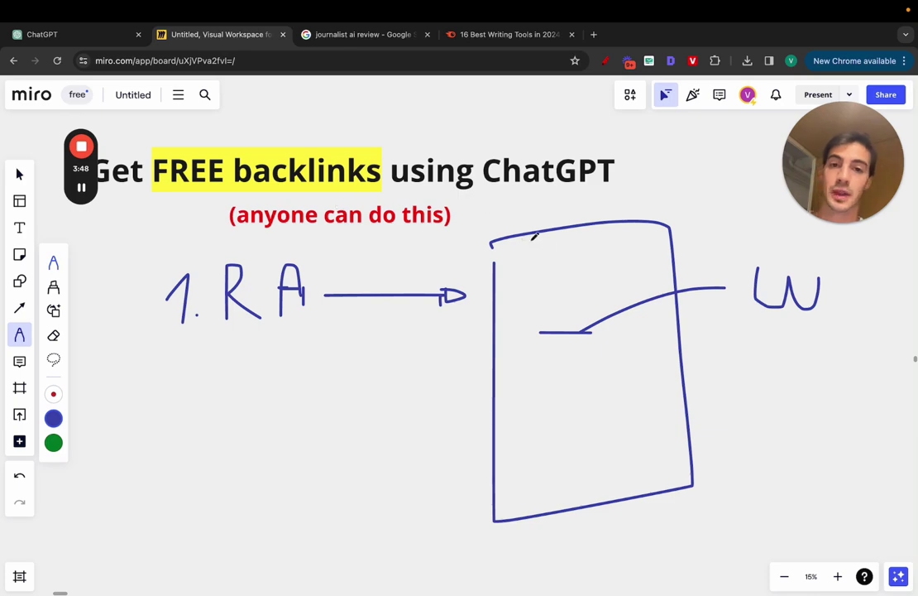
- Search Google for 'journalist ai alternative review' and open the LinkedIn review in a new tab
click(361, 37)
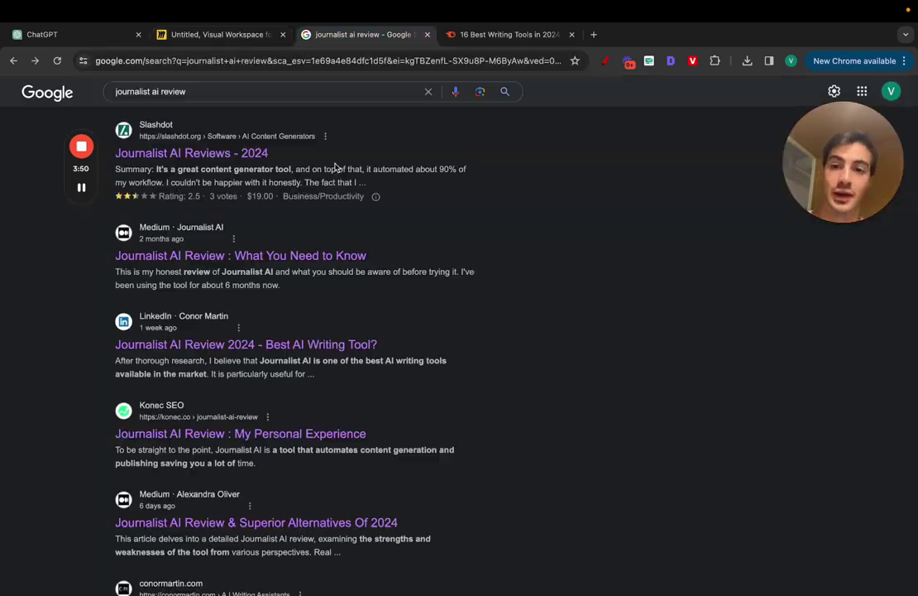
scroll(318, 281, up, 5)
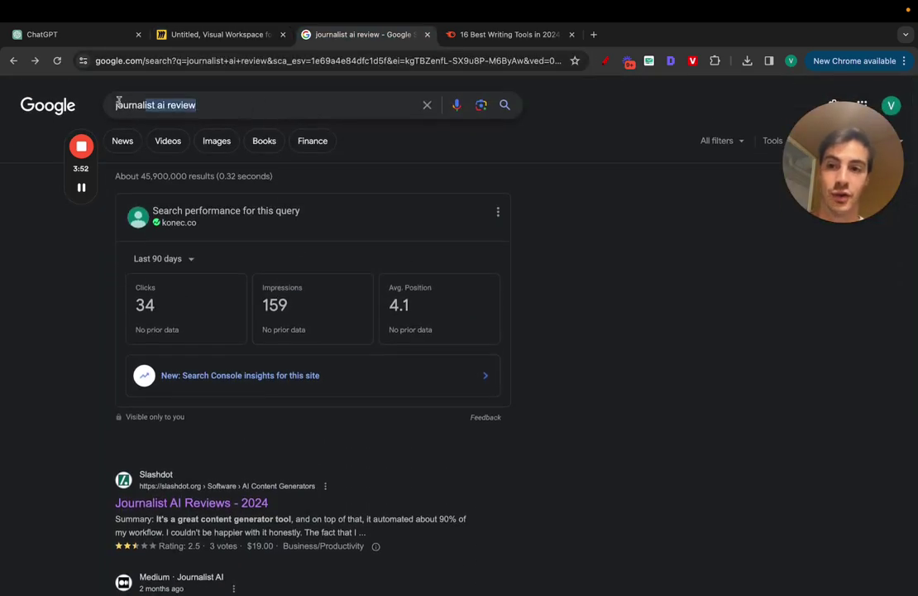
drag(199, 105, 243, 105)
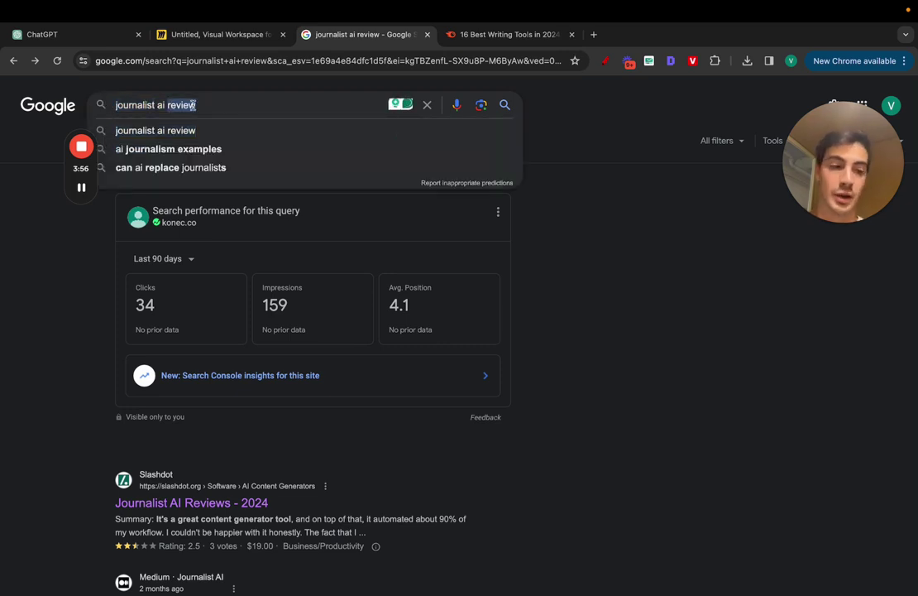
text(co)
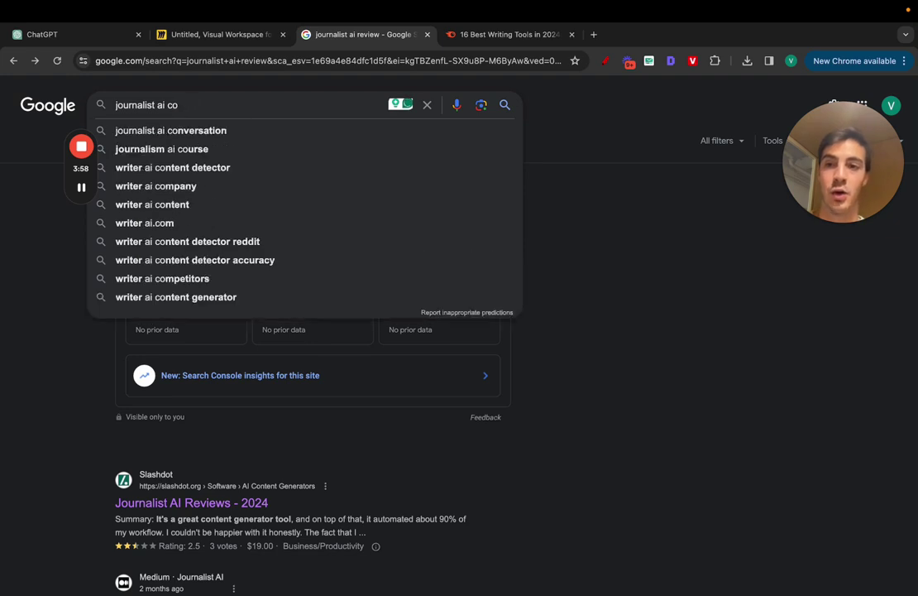
key(BackSpace)
text(a)
key(BackSpace)
key(BackSpace)
text(alternice)
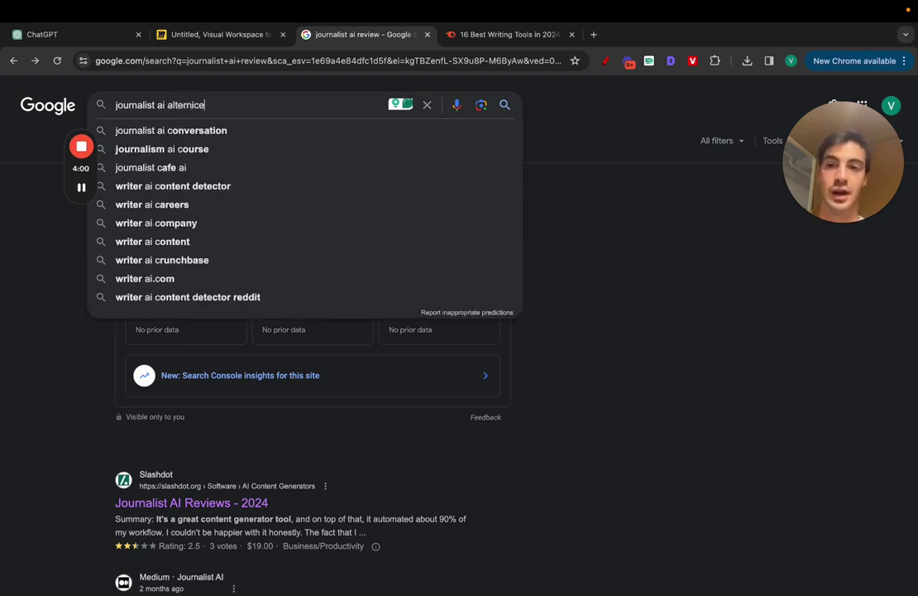
key(BackSpace)
key(BackSpace)
key(BackSpace)
text(ative)
click(201, 131)
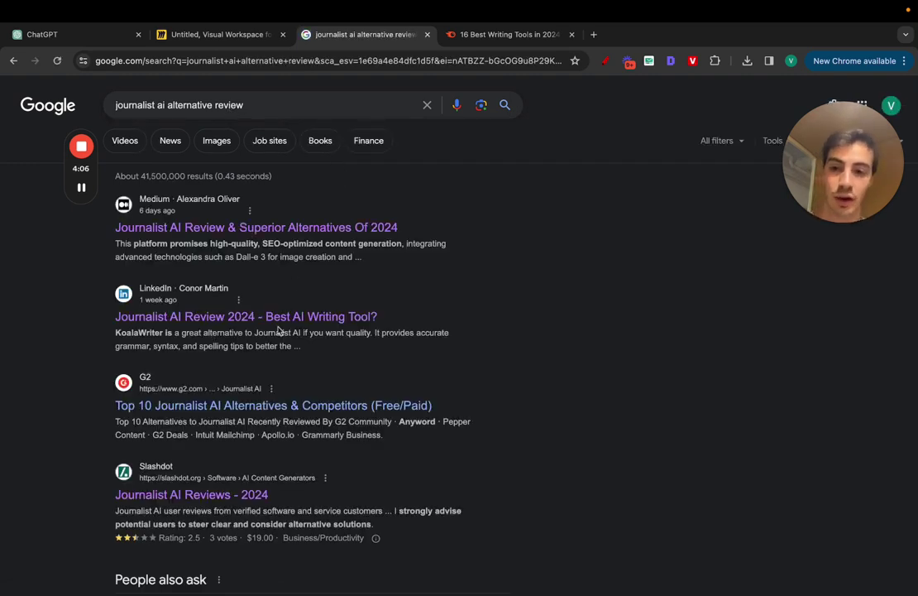
super+click(308, 317)
- Read LinkedIn's Journalist AI Review 2024 down to 'My Verdict' and the tryjournalist.com link, then return to Miro
click(502, 38)
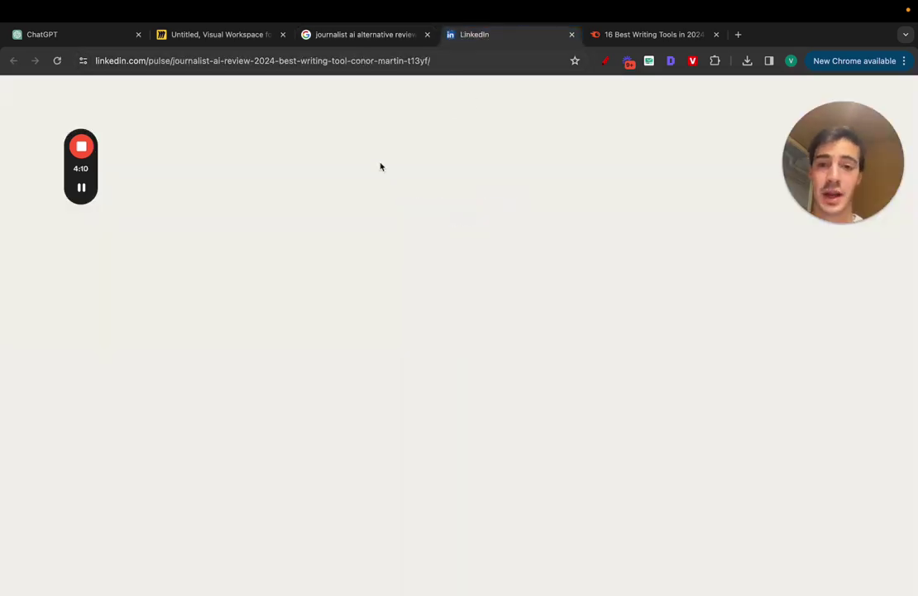
scroll(397, 354, down, 5)
scroll(397, 354, down, 5)
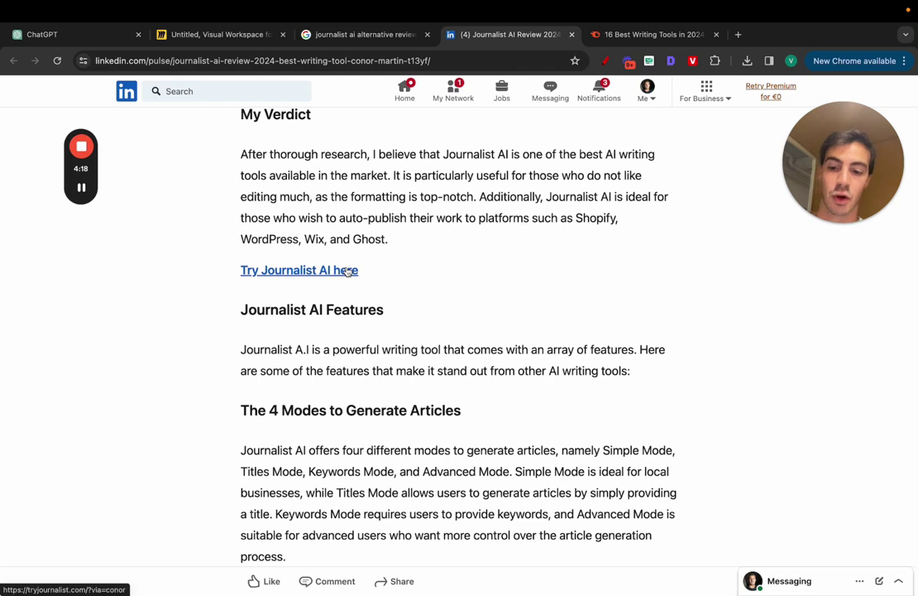
click(255, 37)
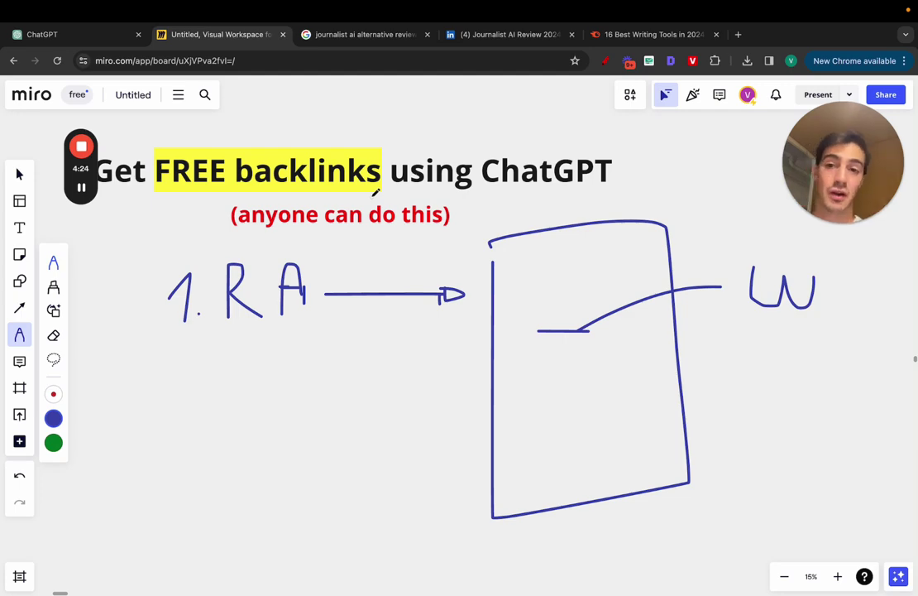
- Look over the Ahrefs backlink overview for tryjournalist.com, then go back to the Miro board
key(ctrl+Left)
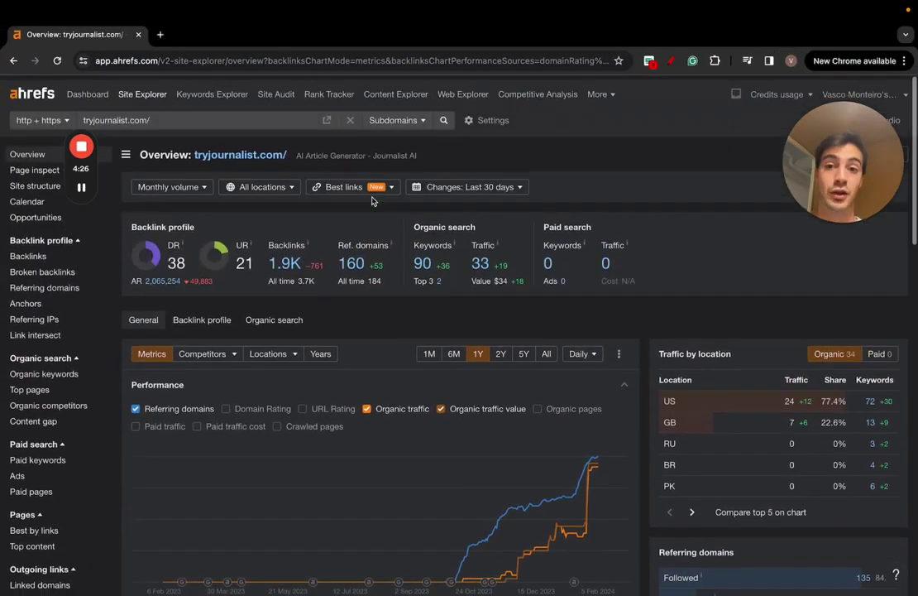
scroll(373, 200, down, 1)
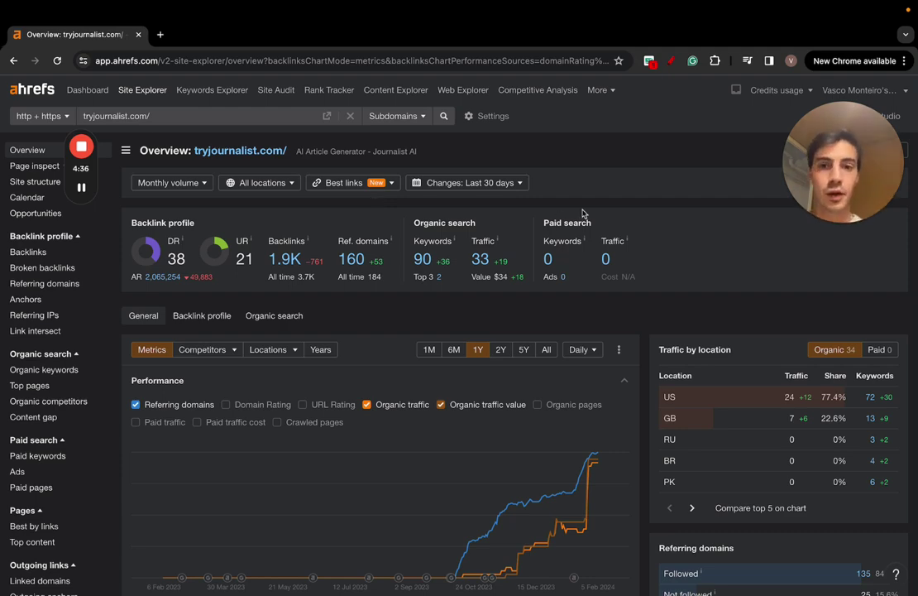
key(ctrl+Right)
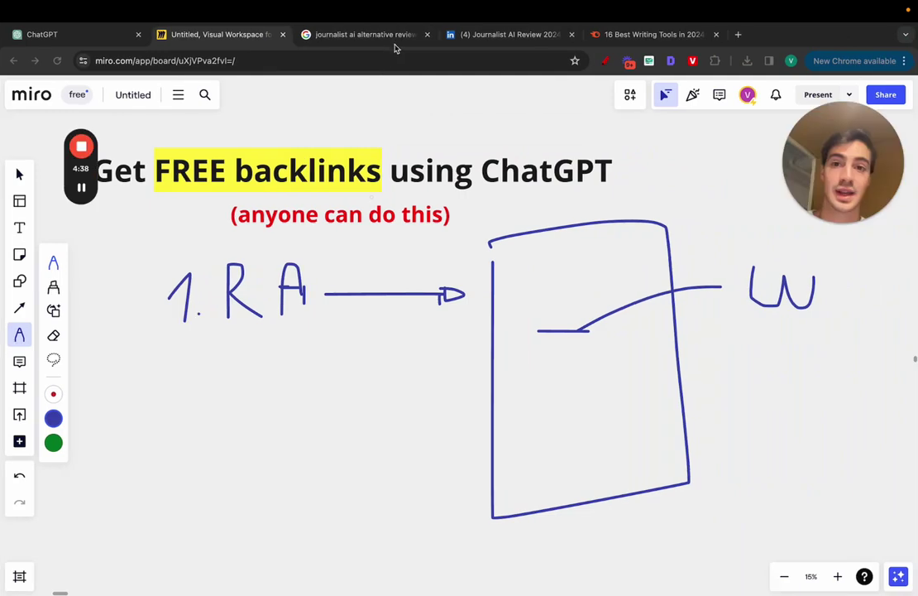
- Scroll the LinkedIn Journalist AI Review 2024 article back up to its title
click(398, 42)
click(496, 34)
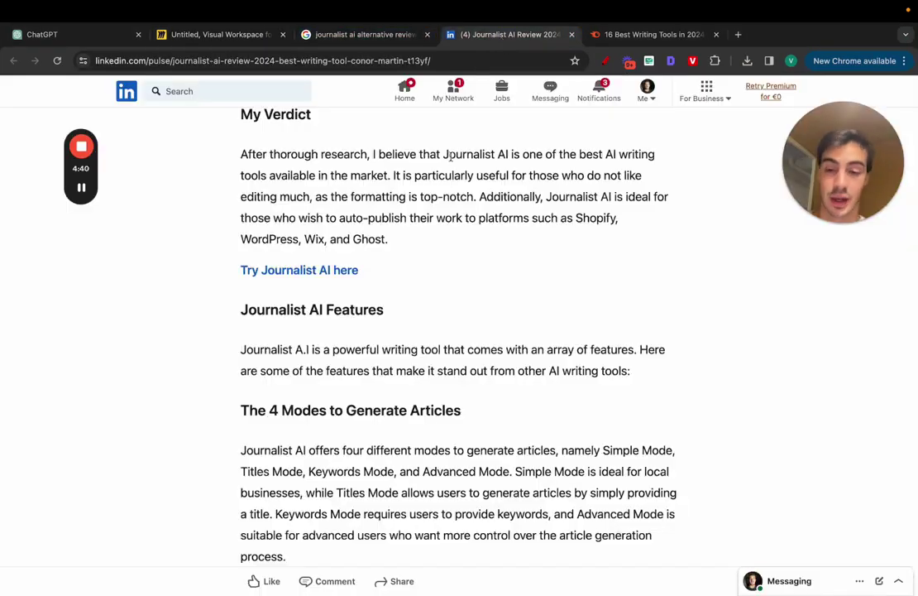
scroll(314, 112, up, 5)
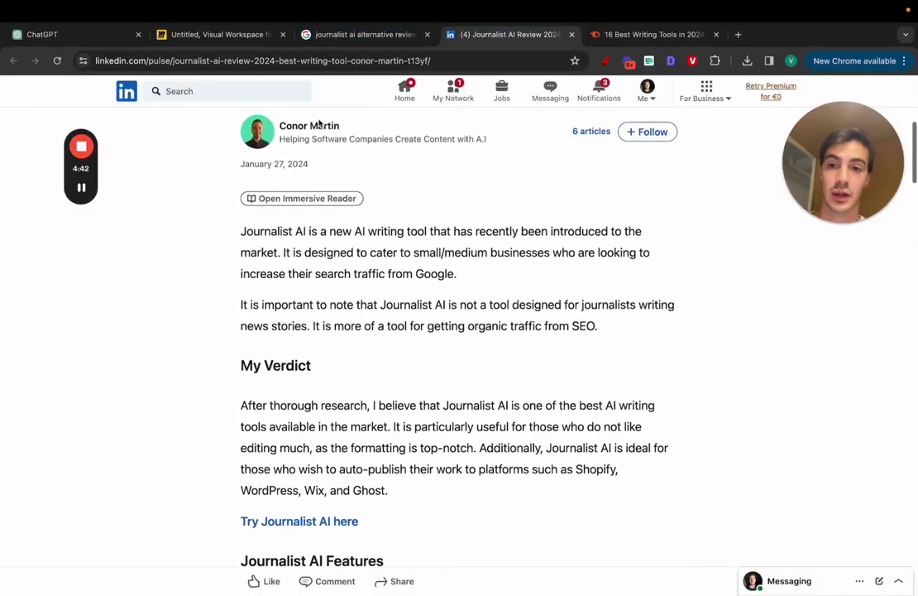
scroll(366, 130, up, 2)
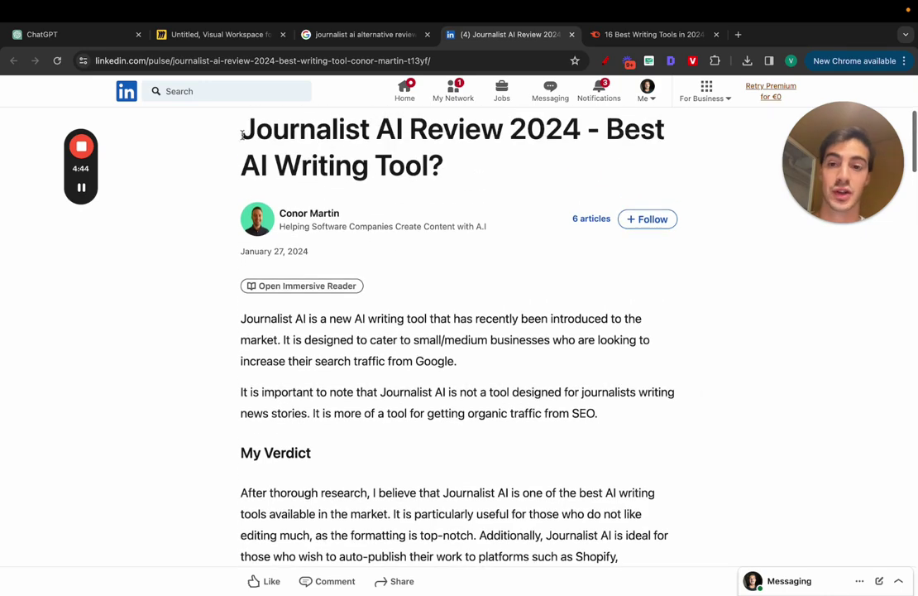
- In Ahrefs, highlight the tryjournalist.com Backlinks (1.9K) and Ref. domains (160) figures
key(ctrl+Left)
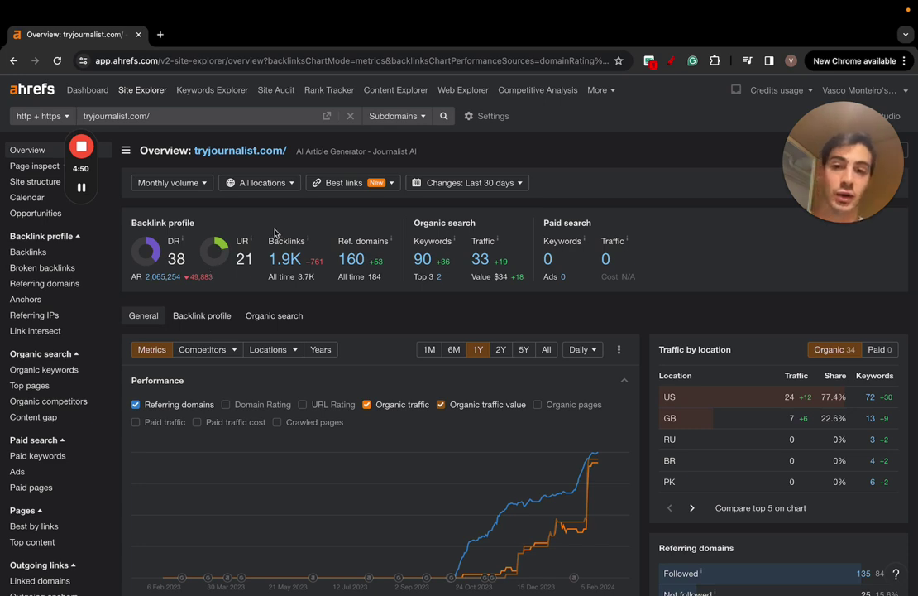
drag(254, 204, 396, 219)
click(397, 219)
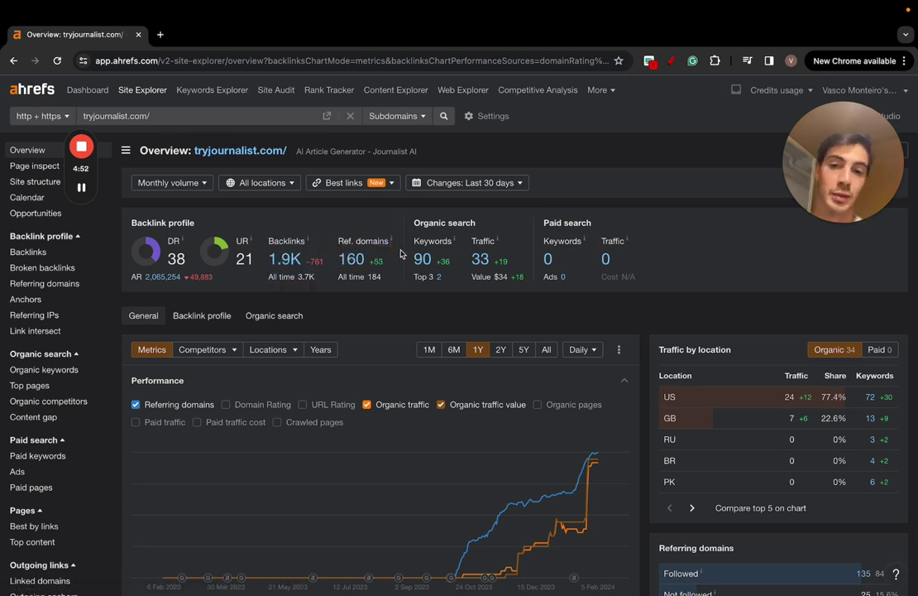
- Go back from the 'journalist ai alternative' results to the earlier 'journalist ai review' search
scroll(406, 273, down, 3)
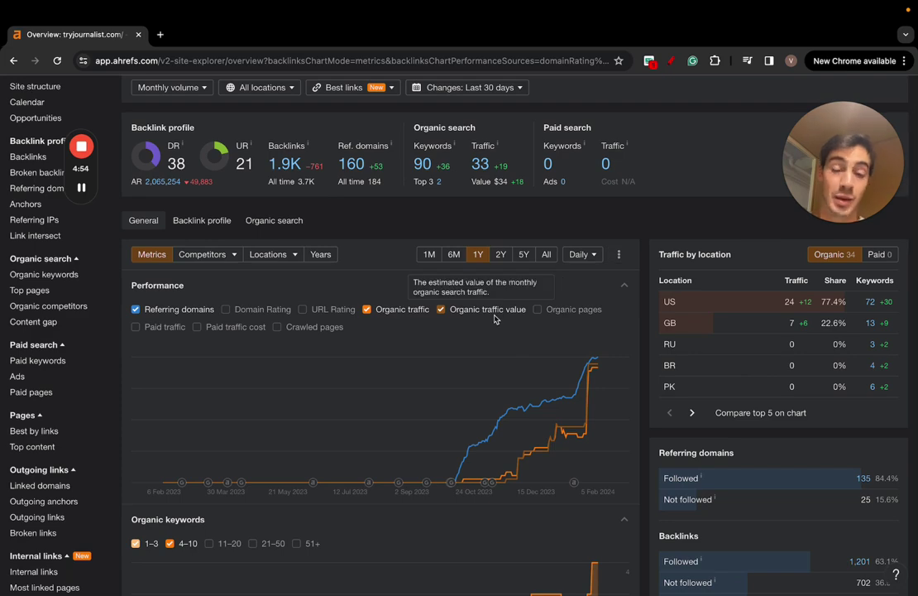
key(ctrl+Right)
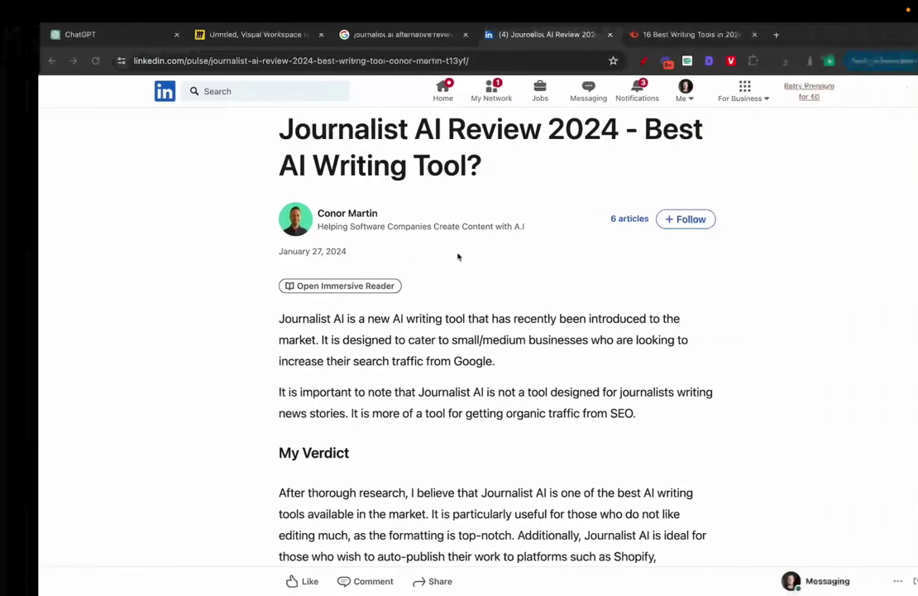
click(356, 34)
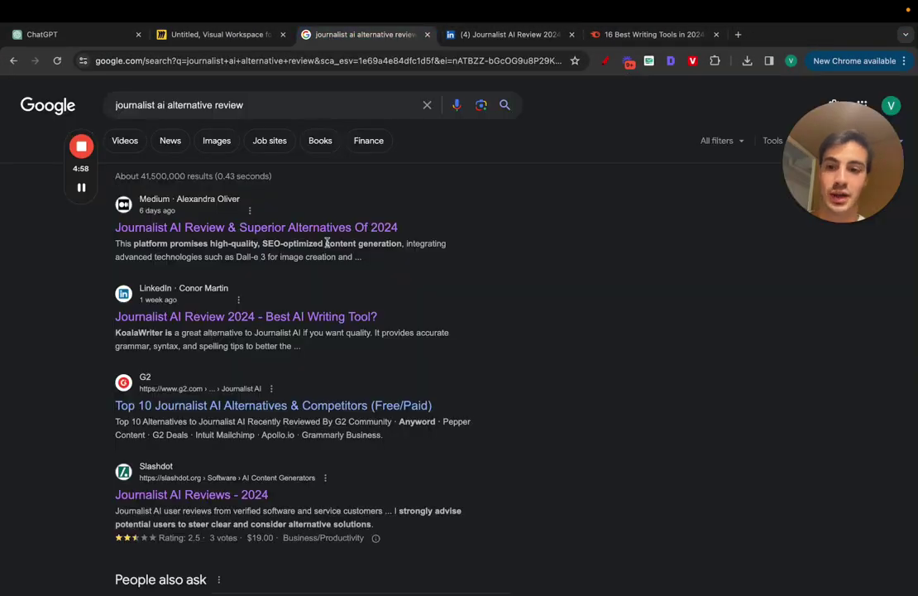
scroll(290, 246, down, 1)
key(alt+Left)
key(ctrl+Left)
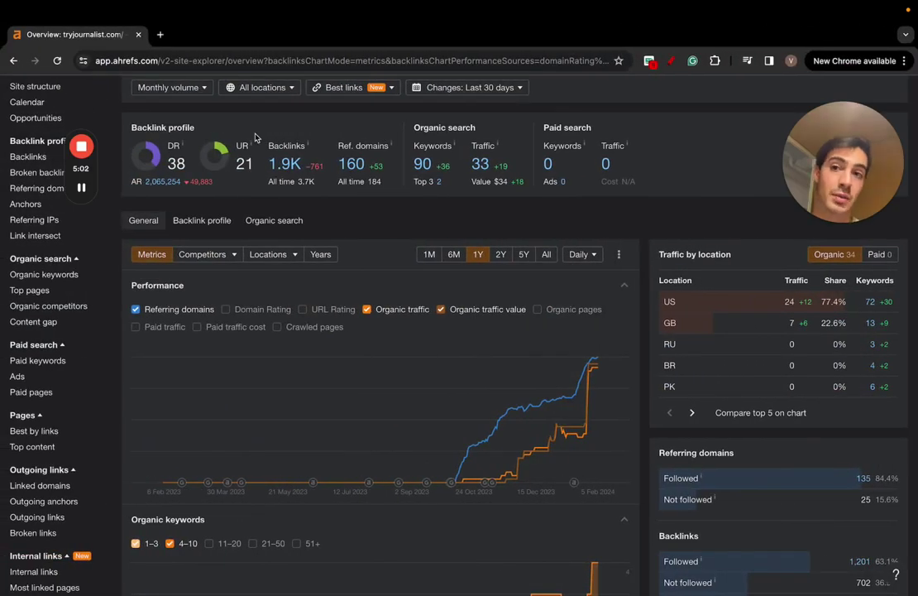
key(ctrl+Right)
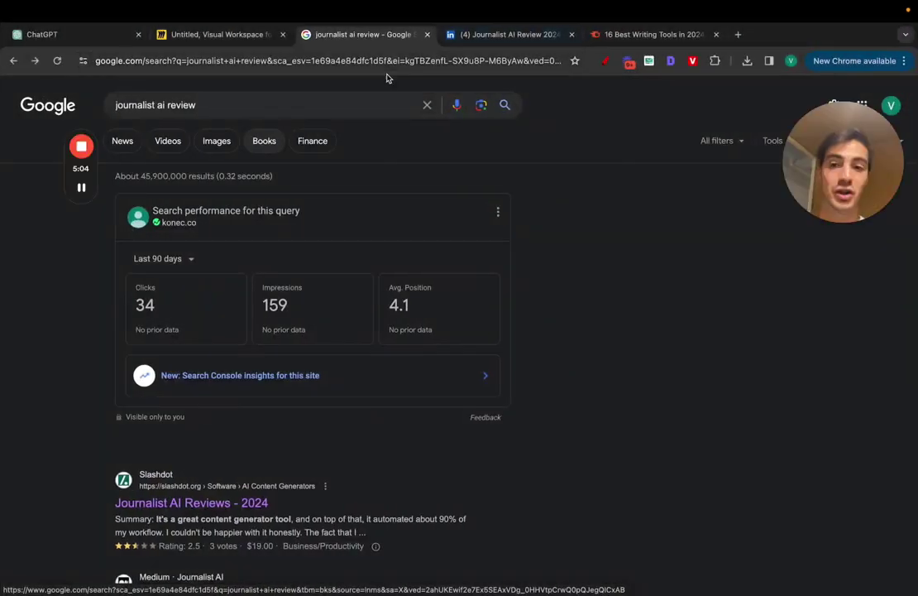
- Compare the LinkedIn review with Ahrefs, then scroll the review results to the Medium, LinkedIn and Konec articles
key(ctrl+Tab)
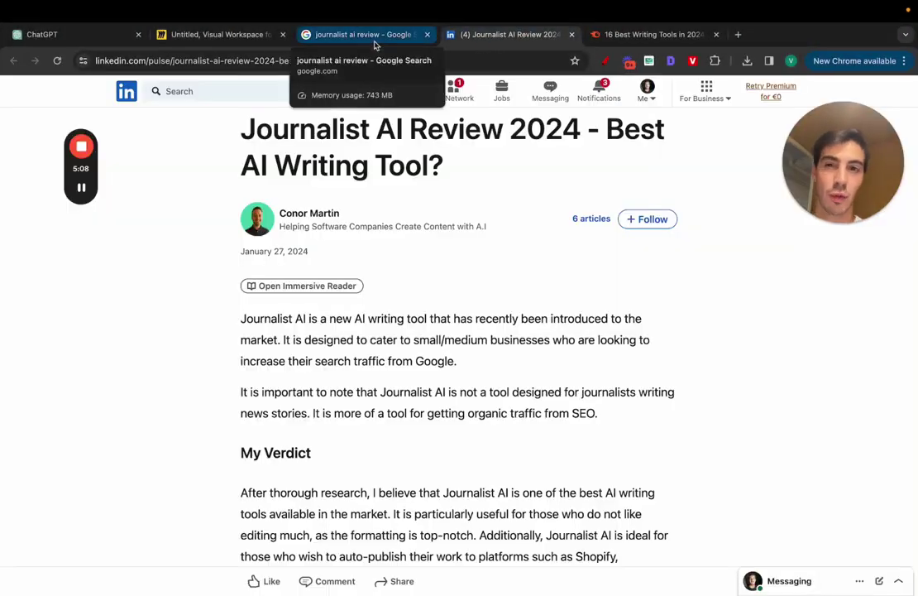
key(ctrl+Left)
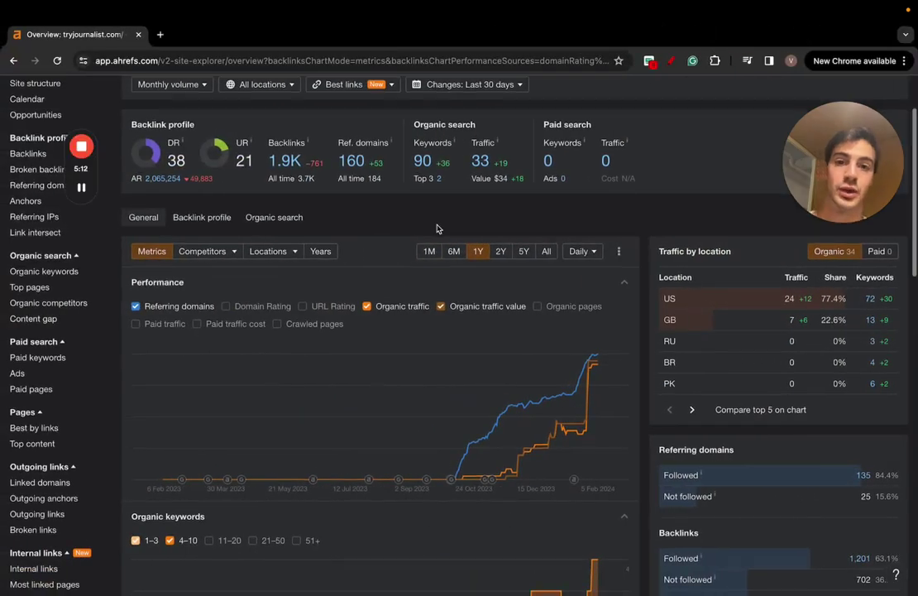
scroll(437, 229, down, 1)
scroll(463, 248, up, 3)
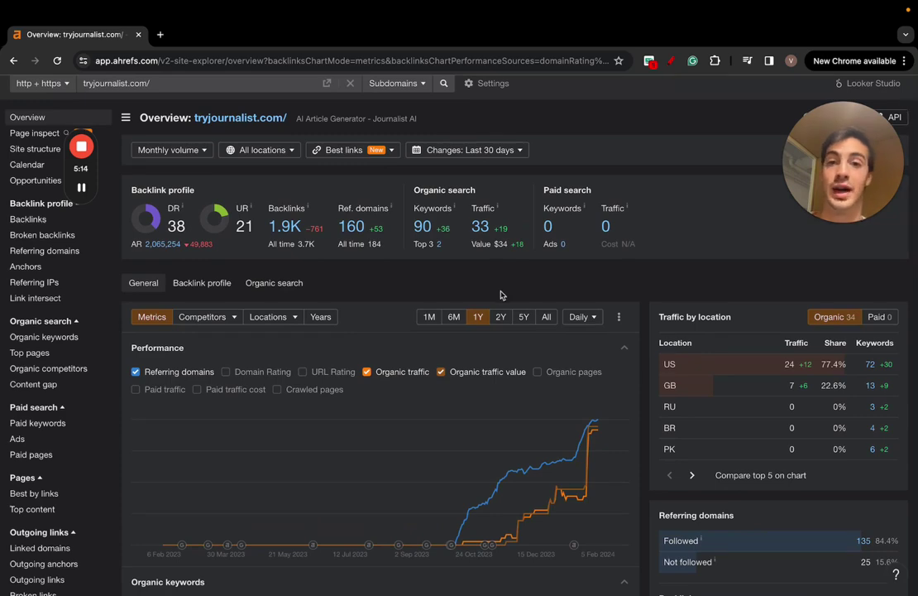
key(ctrl+Right)
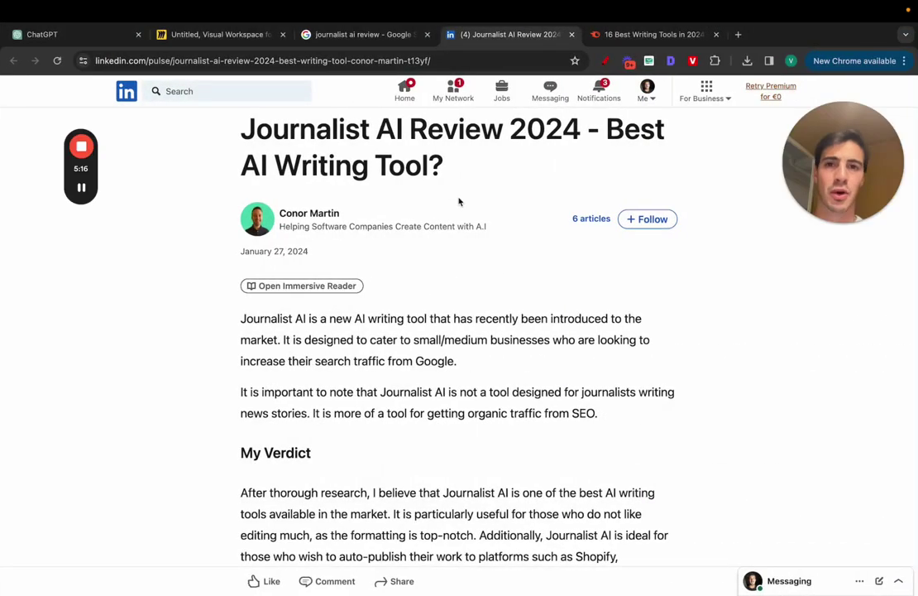
click(348, 37)
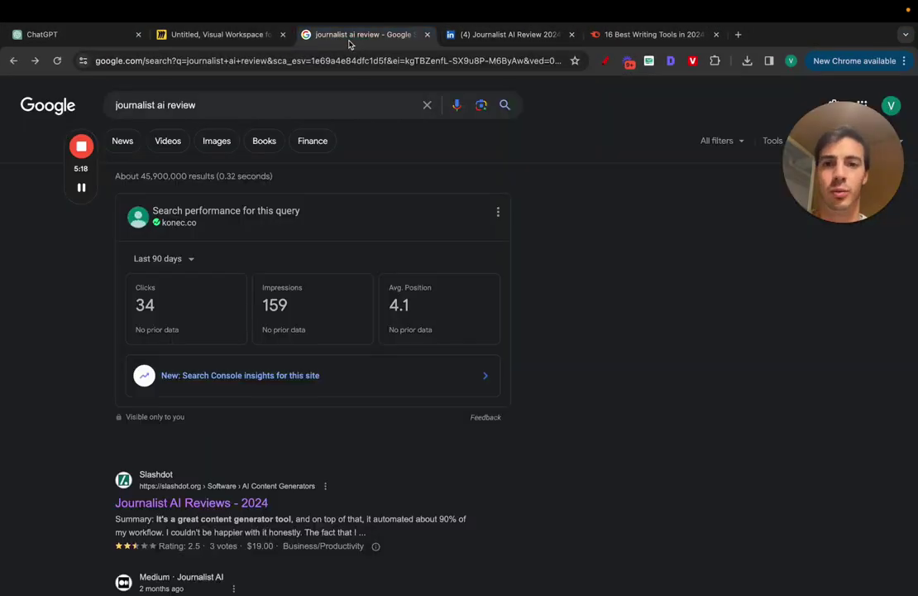
scroll(332, 193, down, 5)
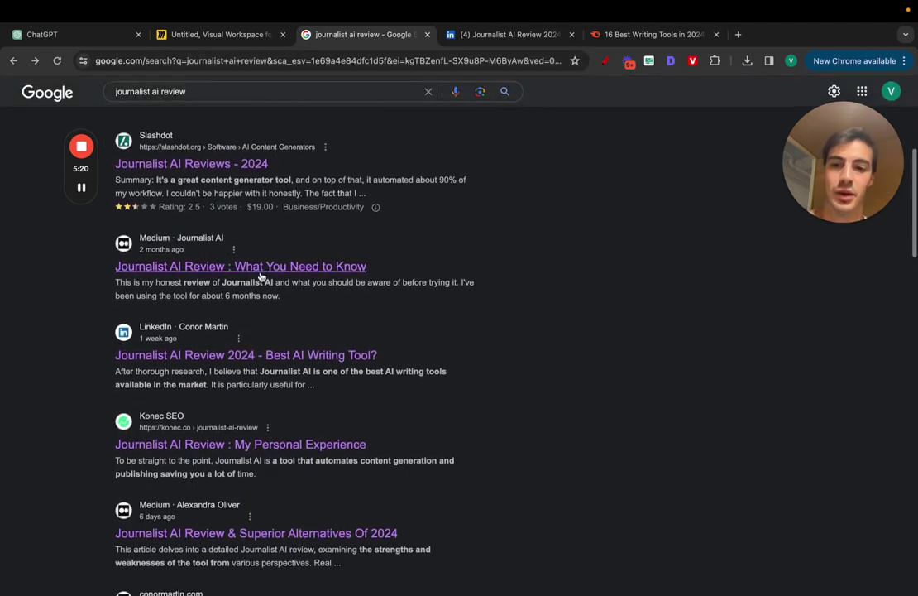
- Open Konec's review and Medium's 'Superior Alternatives Of 2024' in new tabs, glance at each, and return
super+click(248, 389)
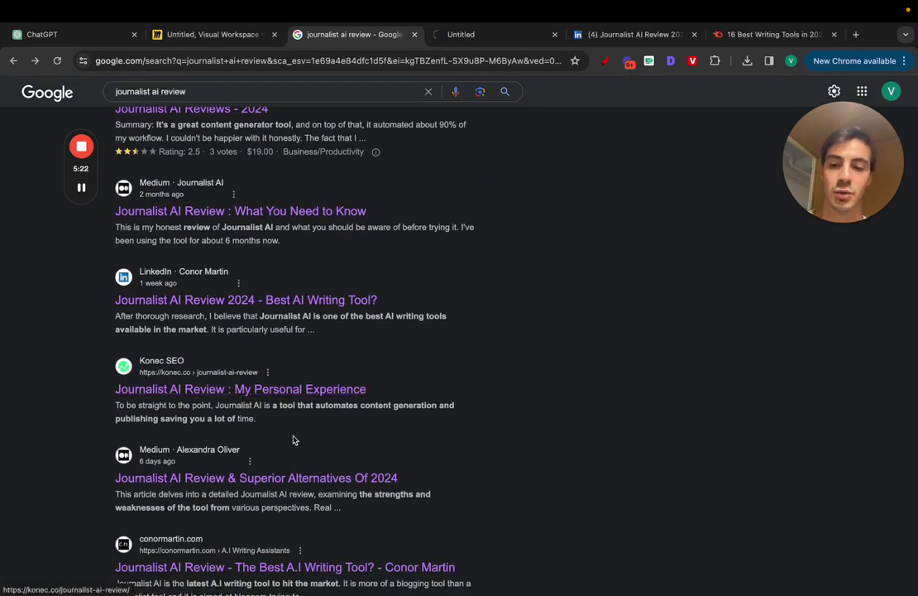
super+click(290, 477)
click(545, 37)
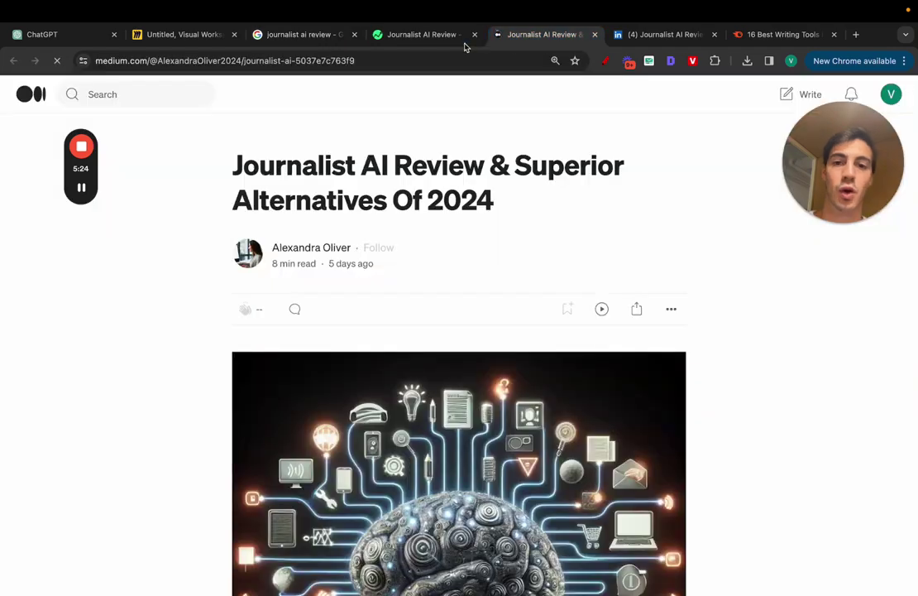
scroll(475, 166, down, 3)
click(422, 34)
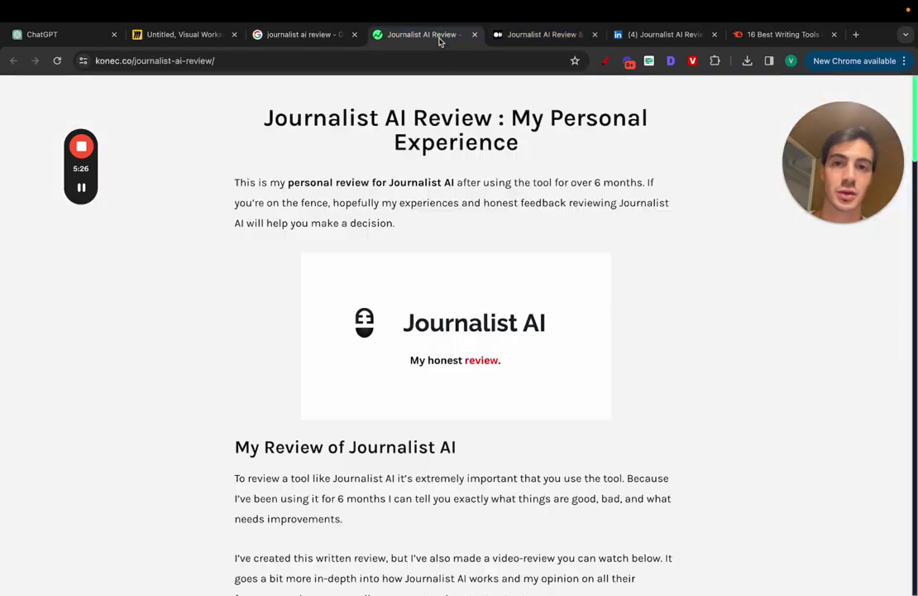
click(302, 34)
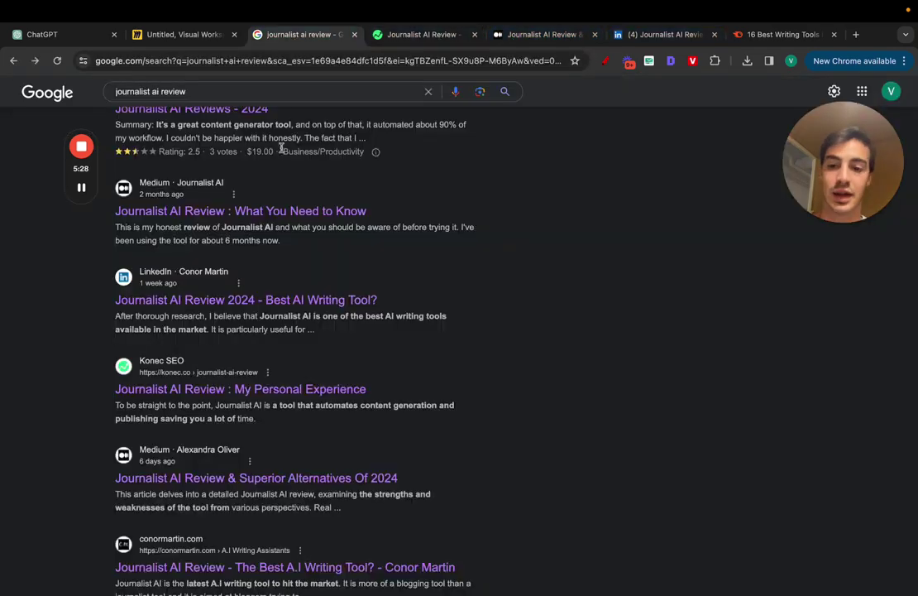
scroll(262, 266, down, 2)
- Change the search to 'journalist ai alternative' by replacing 'review' in the query
double_click(199, 91)
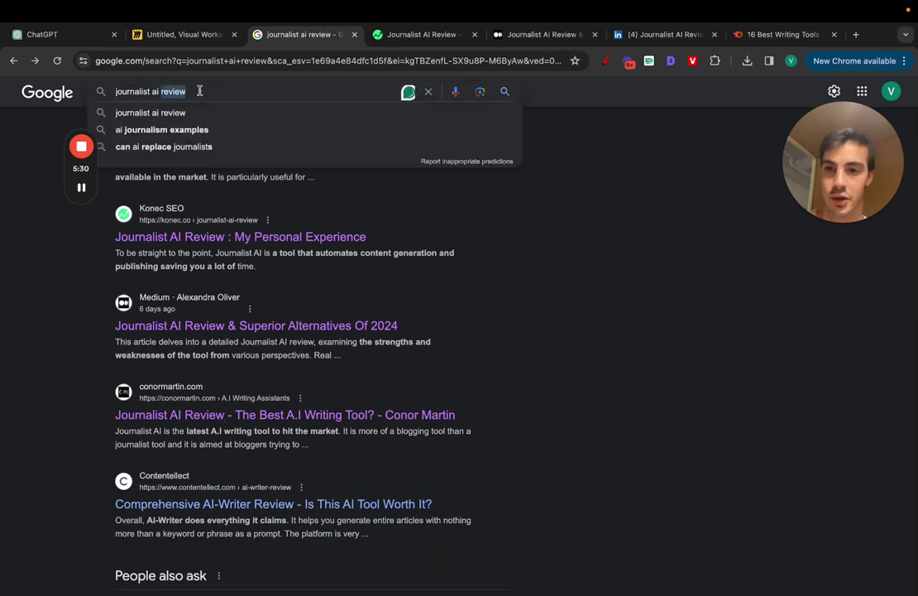
text(alternative)
key(Return)
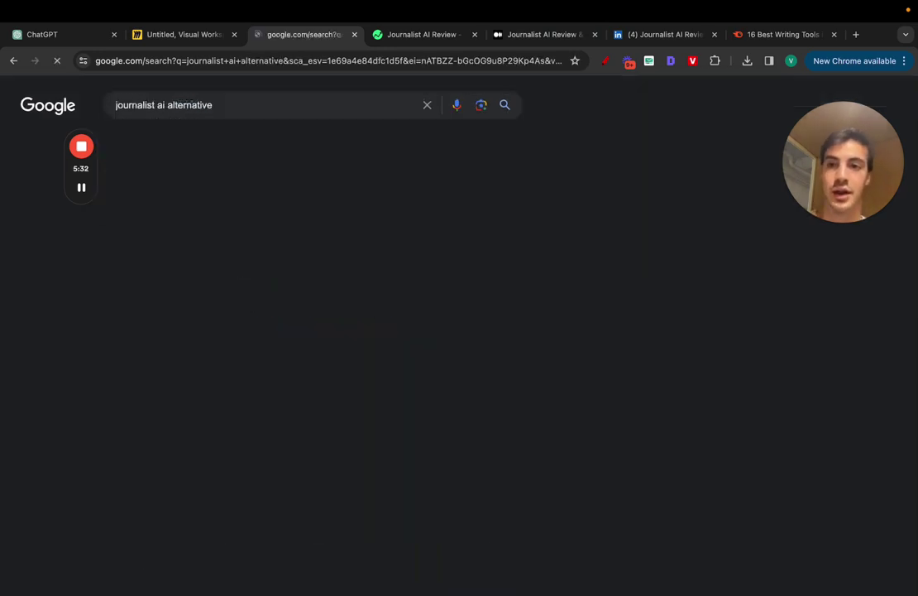
scroll(215, 348, down, 3)
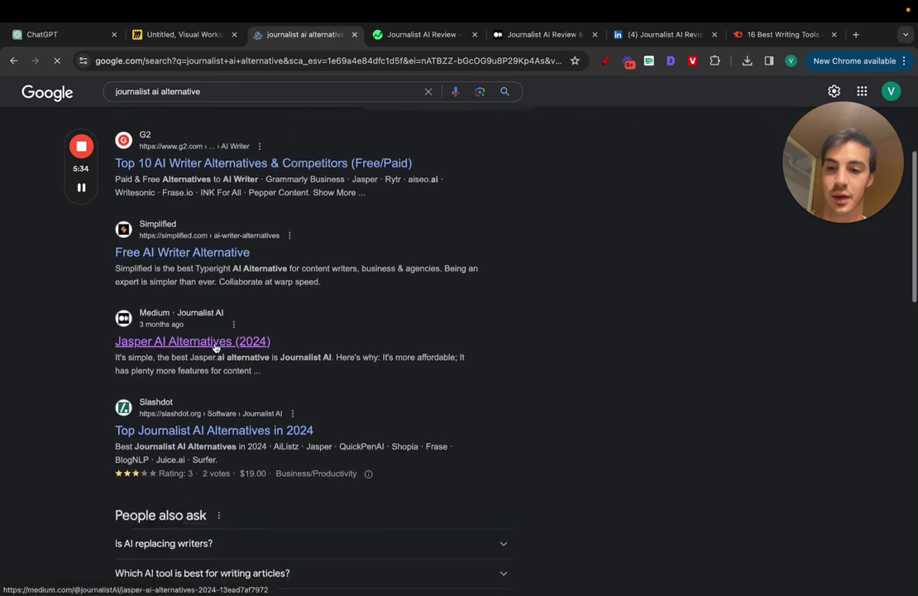
- Open Medium's 'Jasper AI Alternatives (2024)' and the Superior Alternatives review in new tabs
super+click(219, 346)
scroll(248, 380, down, 6)
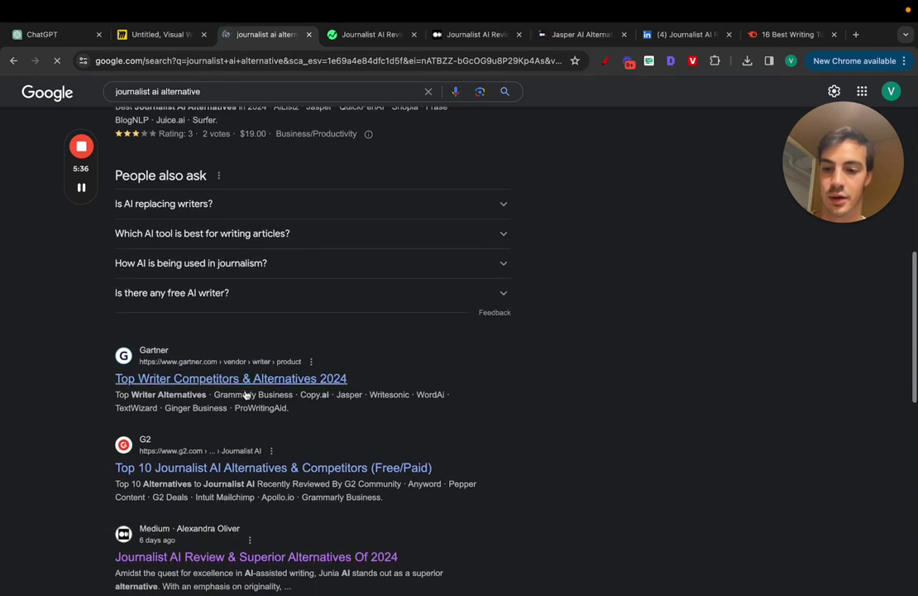
super+click(281, 443)
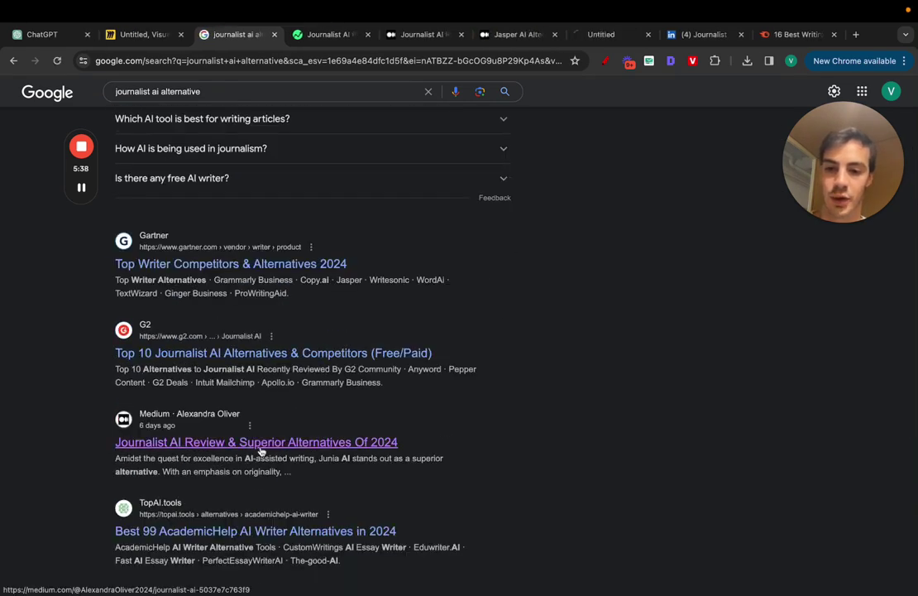
- Scroll through the Medium alternatives article, briefly highlighting the Copy AI passage
click(581, 37)
scroll(518, 269, down, 20)
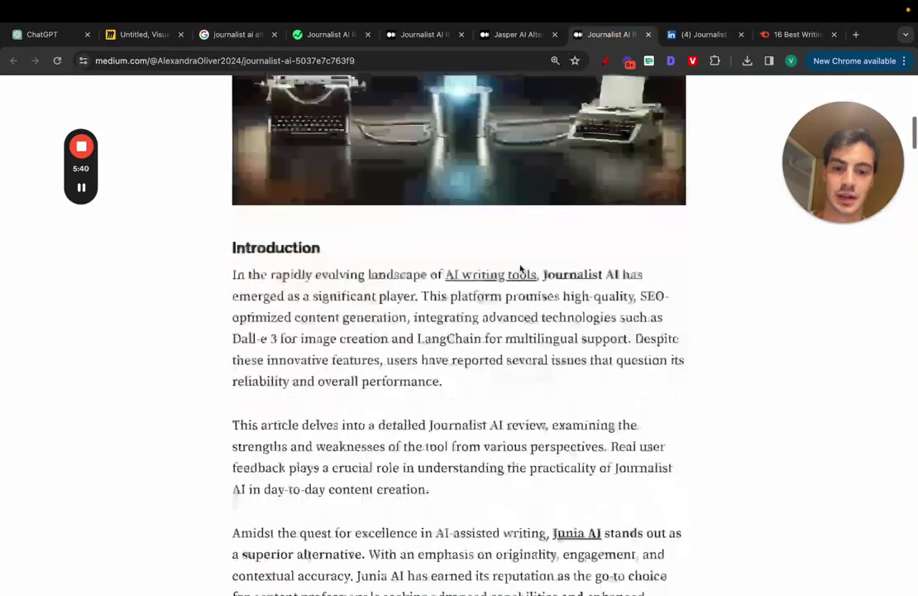
scroll(519, 263, down, 10)
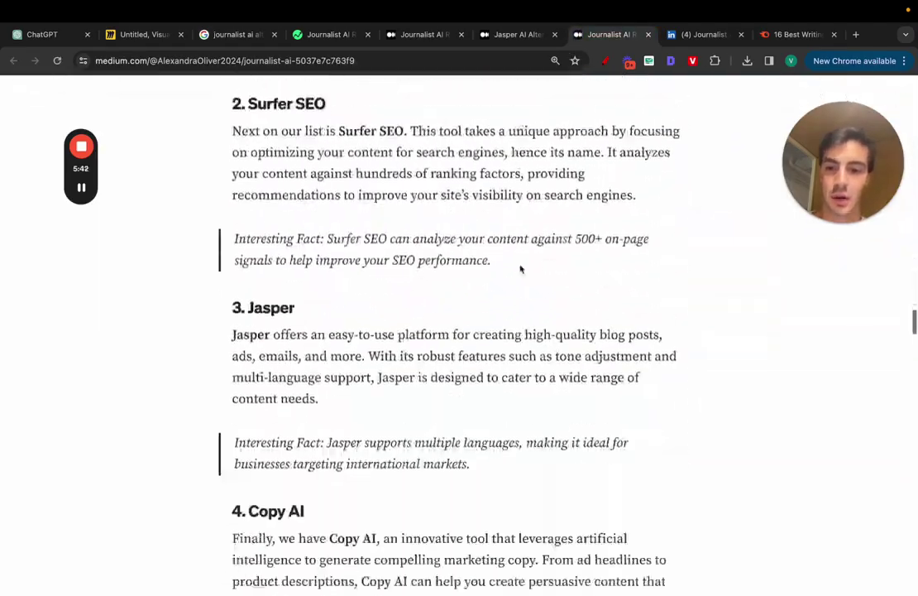
scroll(520, 269, up, 4)
scroll(235, 262, down, 8)
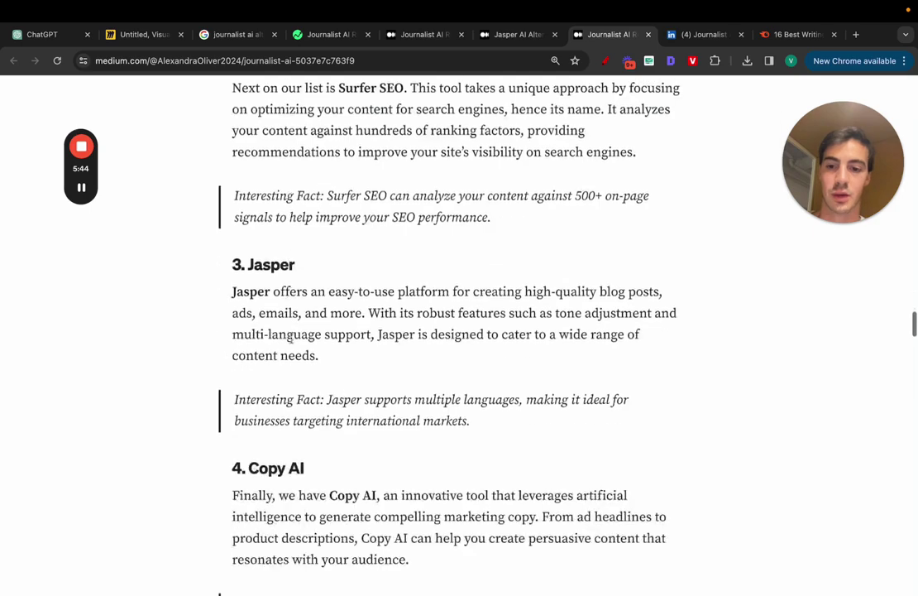
scroll(570, 256, down, 5)
scroll(537, 307, up, 1)
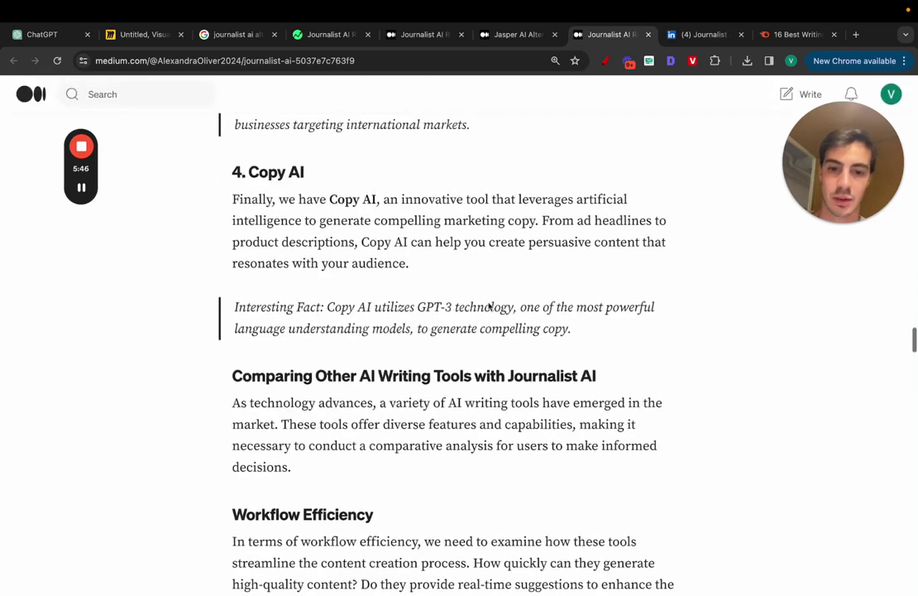
drag(566, 319, 353, 227)
click(289, 192)
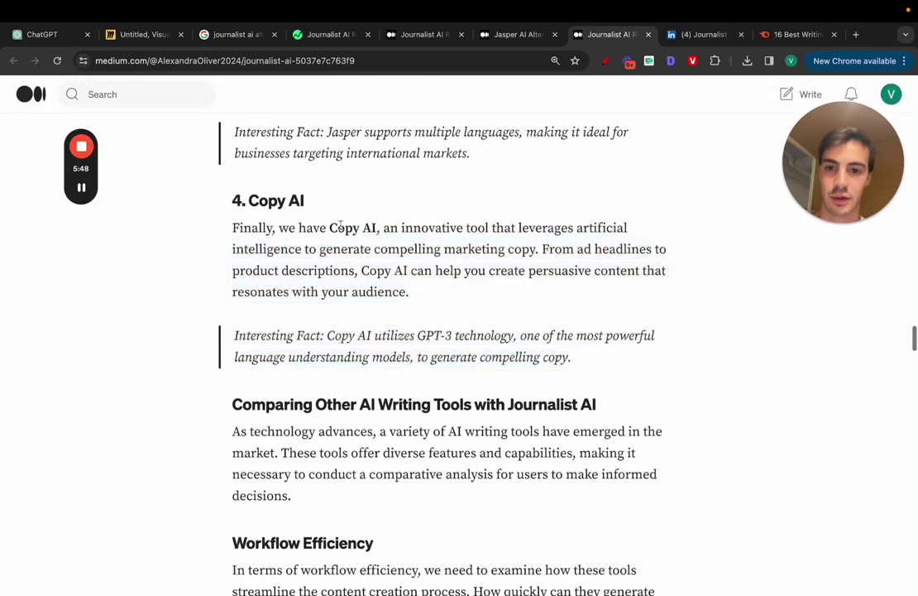
- Highlight the '1. Junia AI' heading and its passage, then switch to ChatGPT's blank chat
scroll(342, 226, down, 3)
scroll(342, 226, down, 6)
scroll(342, 226, up, 15)
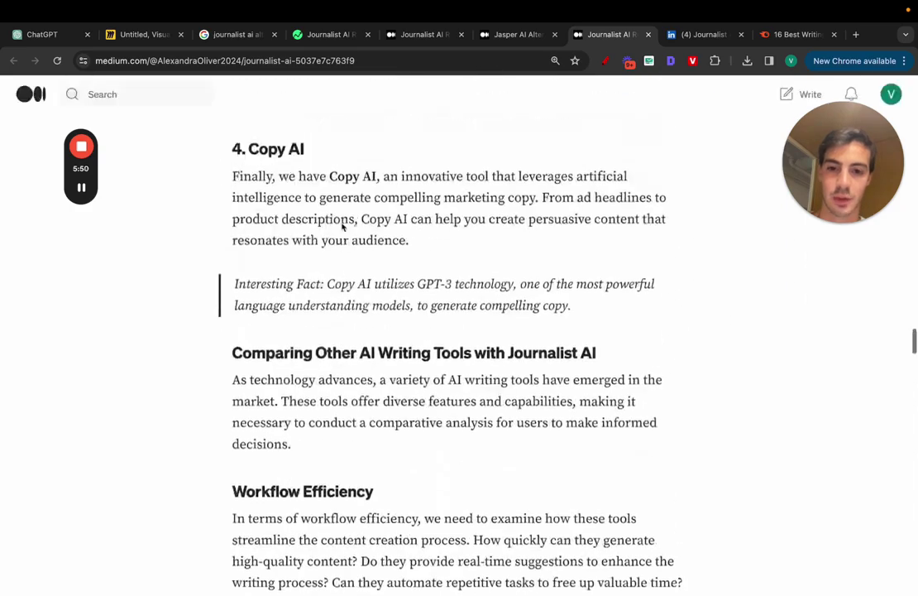
scroll(341, 226, up, 4)
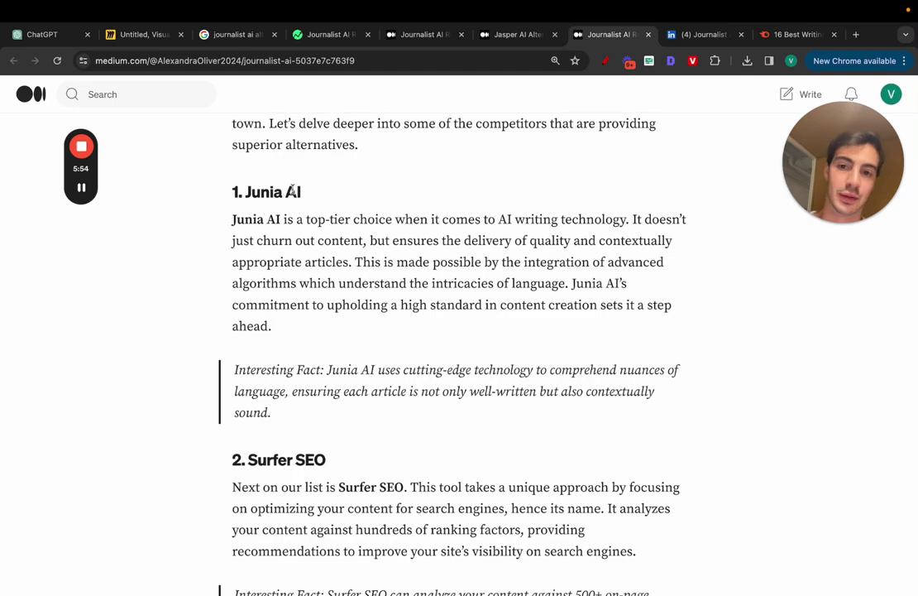
triple_click(240, 191)
scroll(240, 192, down, 10)
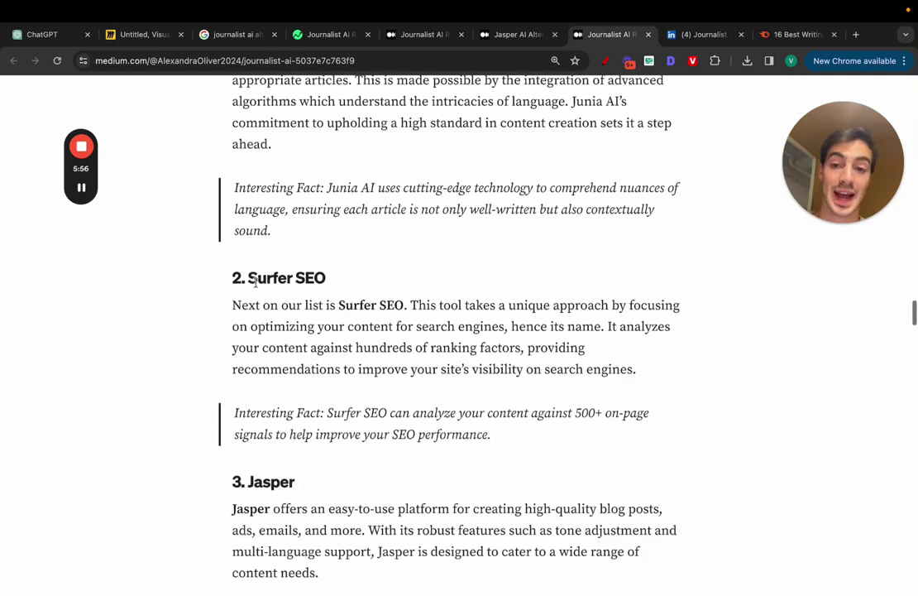
drag(250, 276, 324, 207)
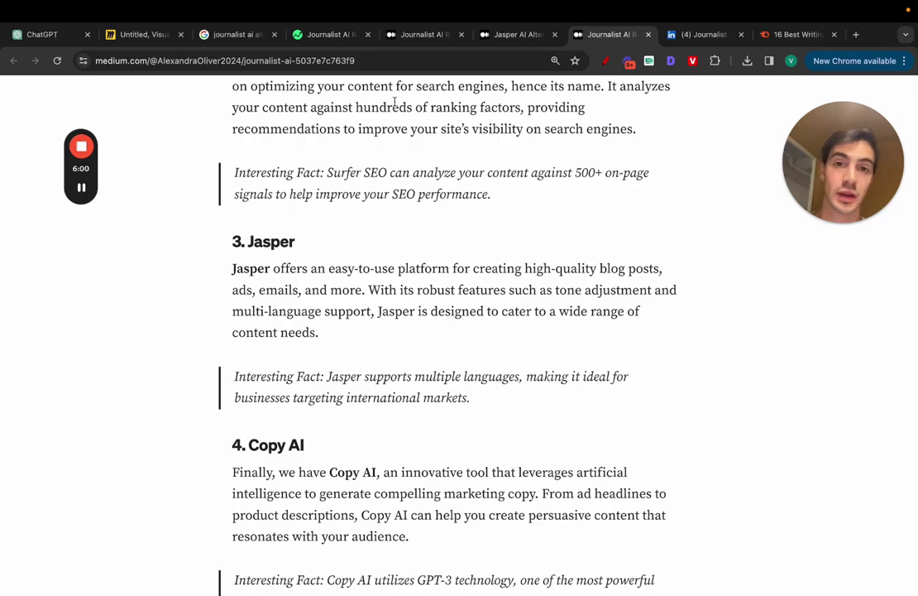
scroll(394, 101, up, 20)
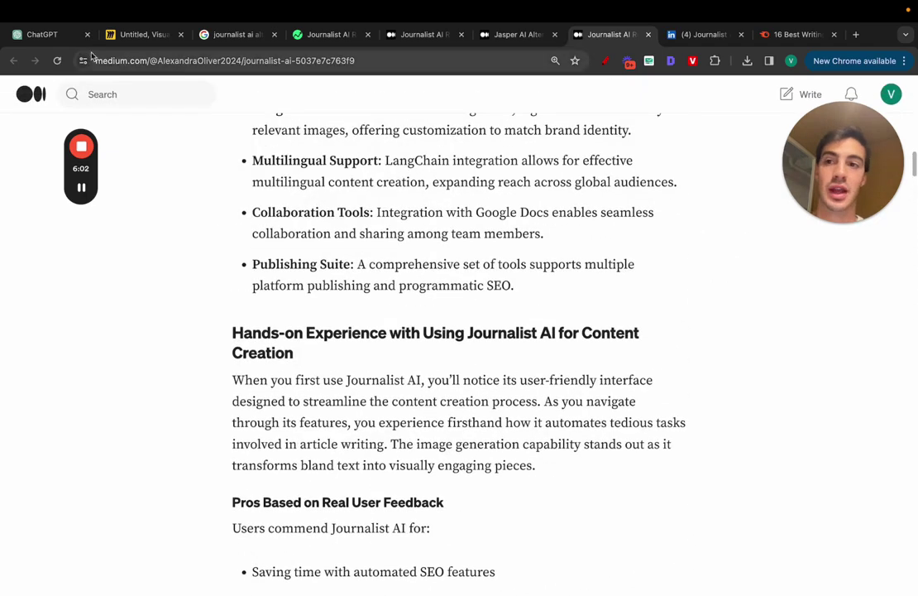
click(46, 34)
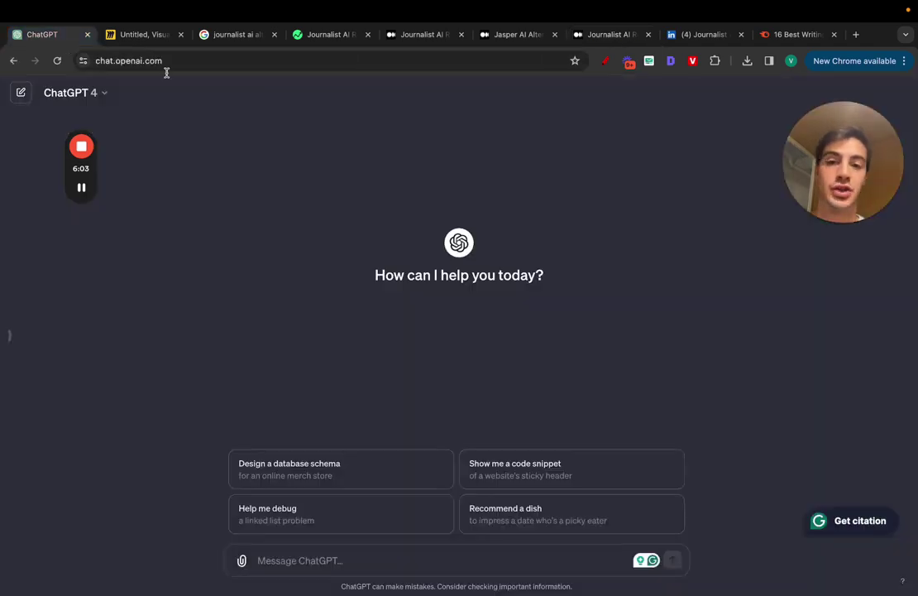
click(96, 100)
click(276, 116)
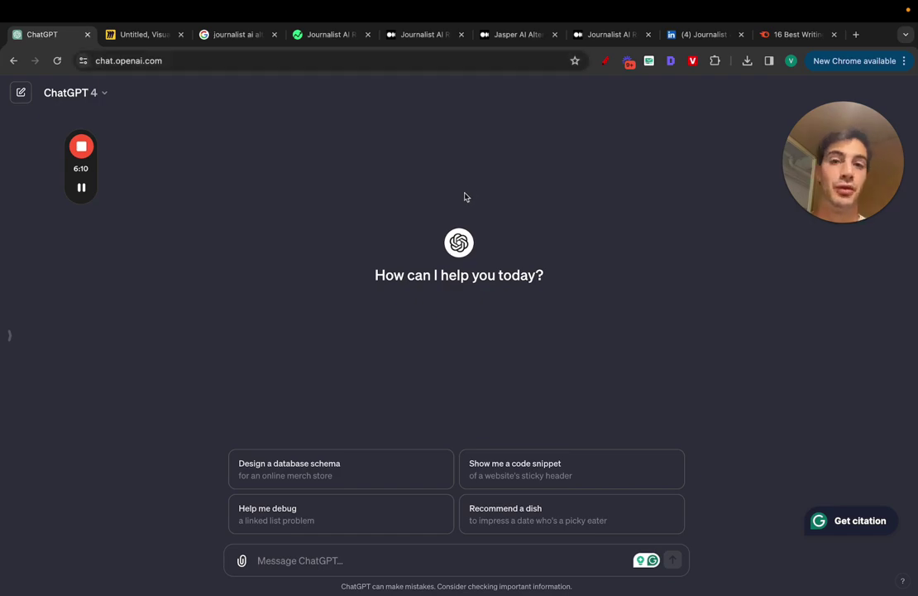
click(425, 34)
scroll(331, 174, up, 3)
click(74, 34)
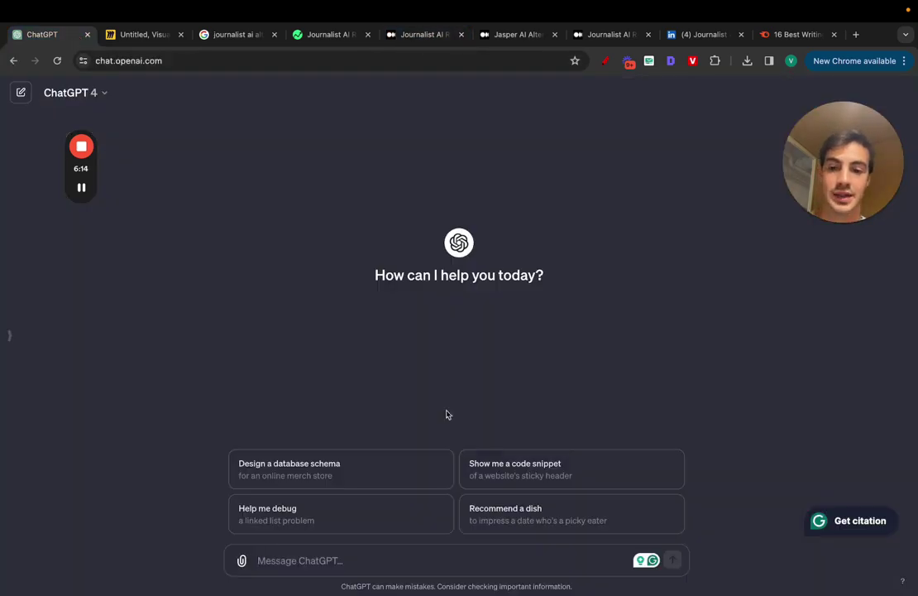
- Send a two-line prompt to research tryjournalist.com and write a pros, cons and competitors article, stopping it early
text(go to try)
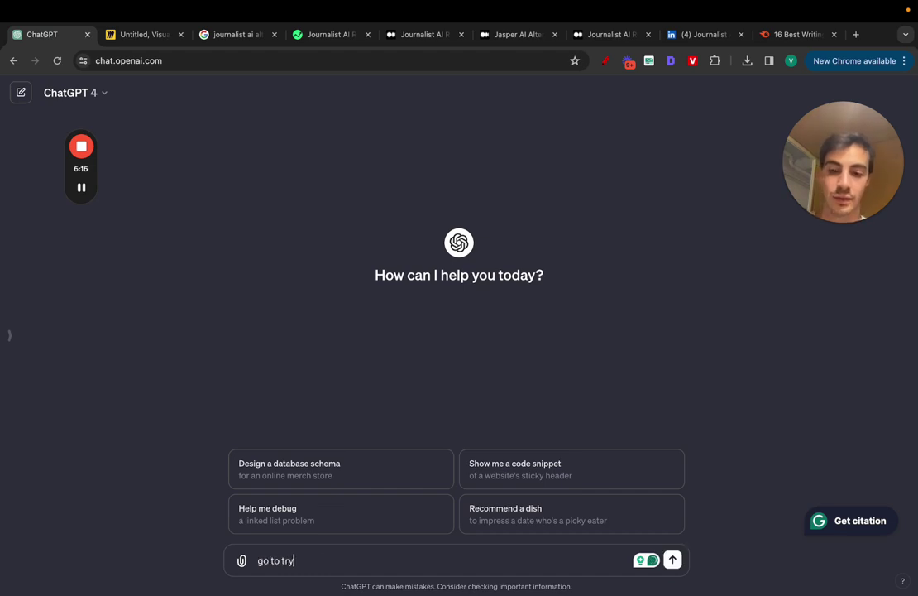
text(journalist.com)
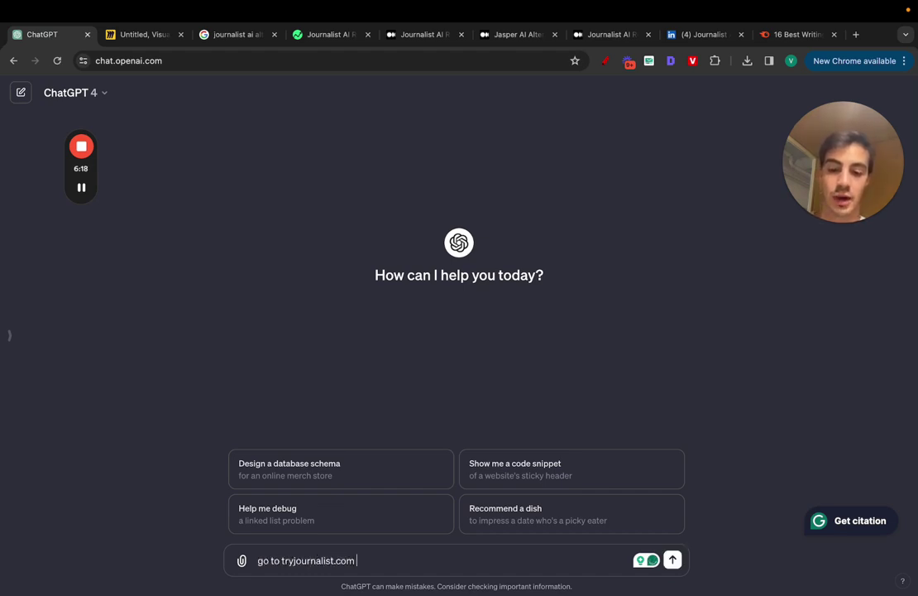
text( and learn as much ab)
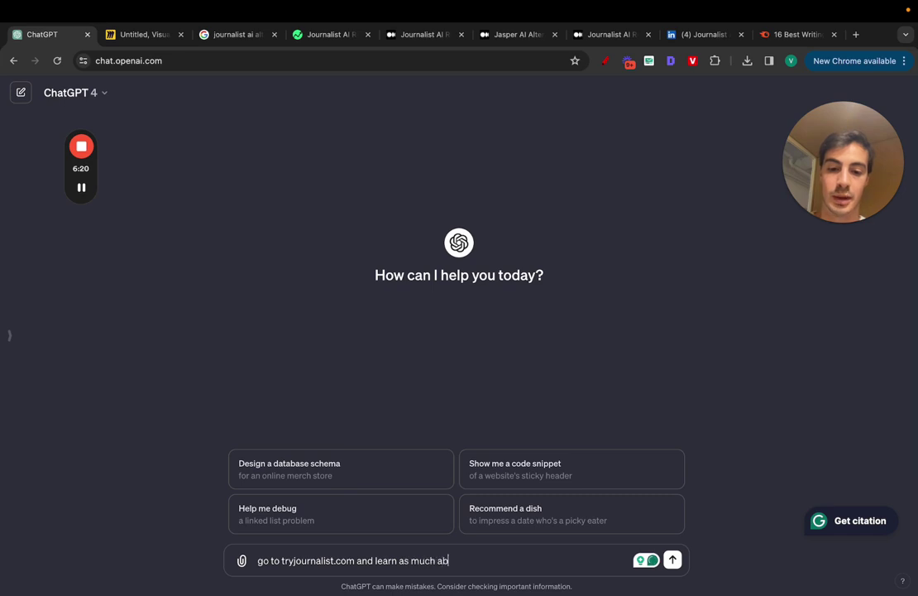
text(out the brand )
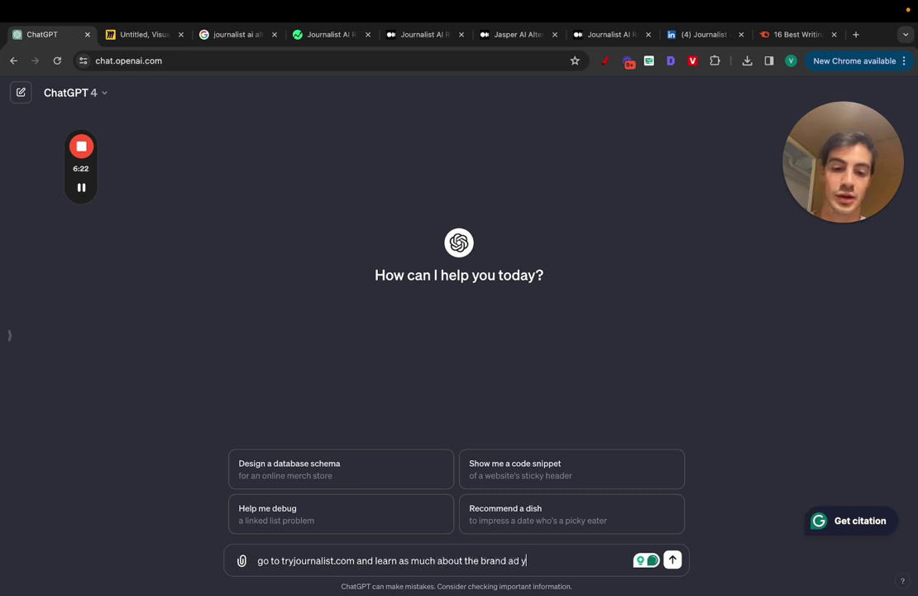
text(as you can)
key(shift+Return)
text(t)
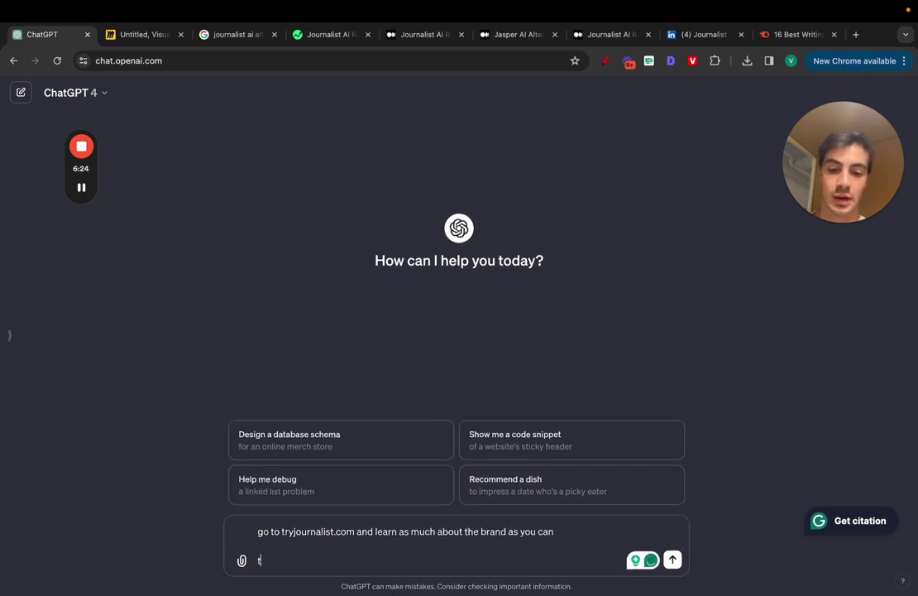
text(hen, write an)
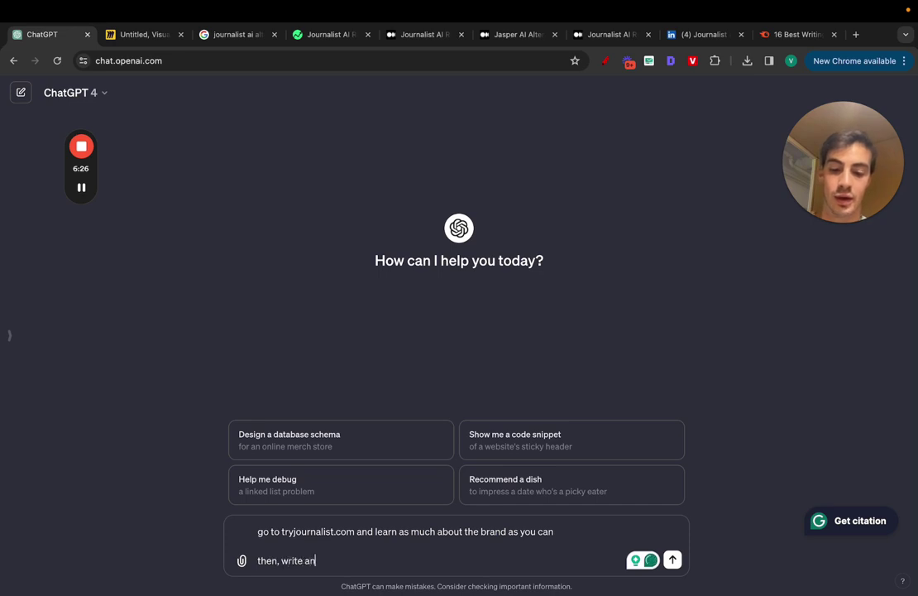
text( in-depth ar)
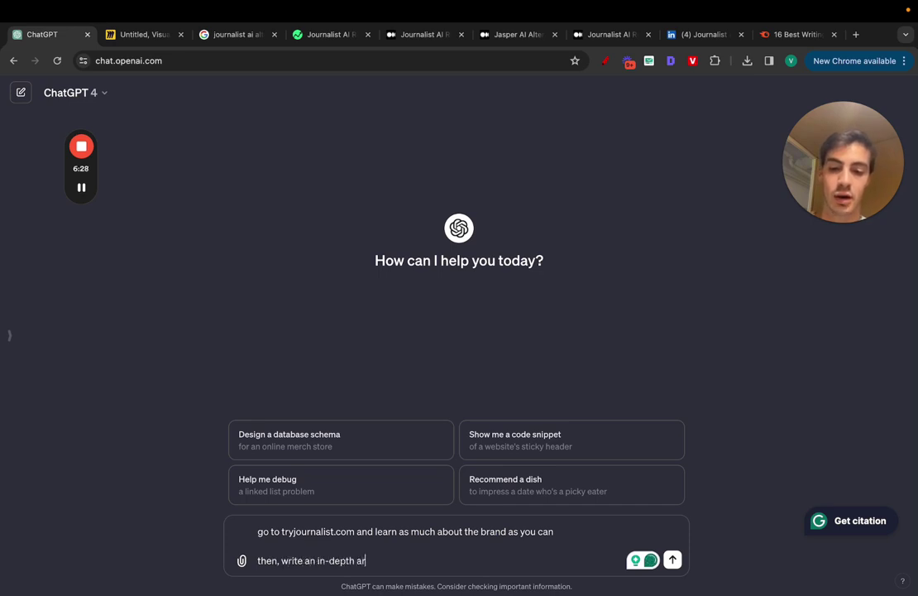
text(ticle going over)
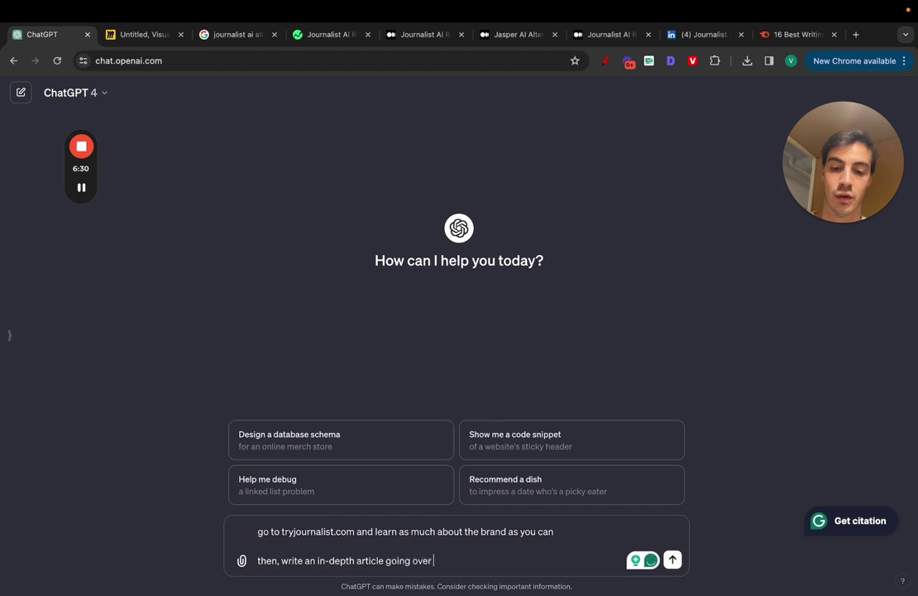
text( the pros, th)
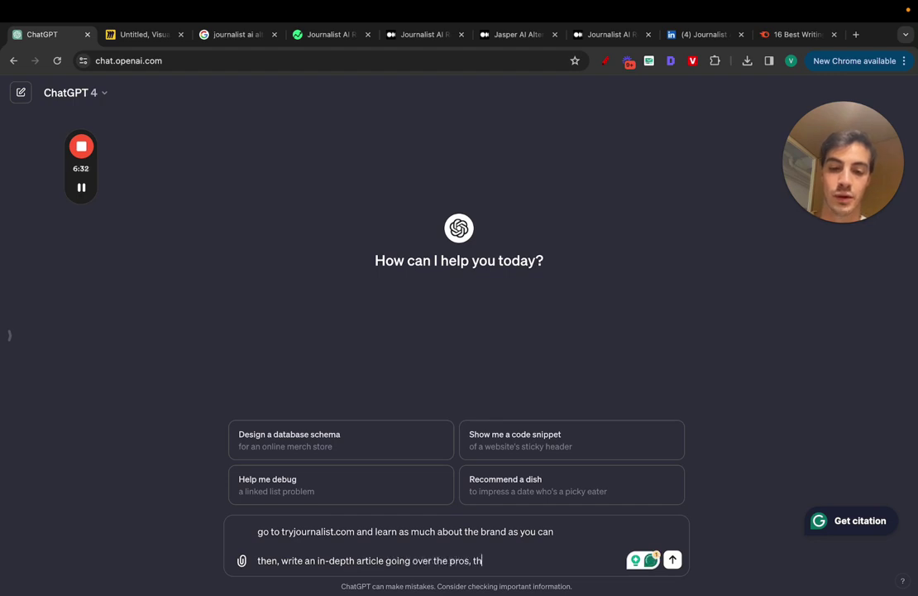
text(e cons, the comep)
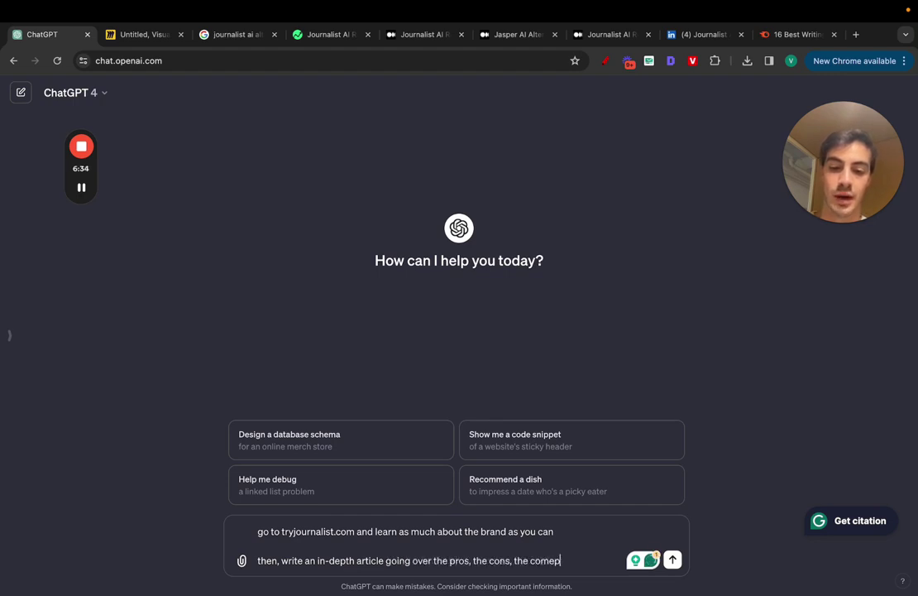
key(BackSpace)
key(BackSpace)
text(petitors and how)
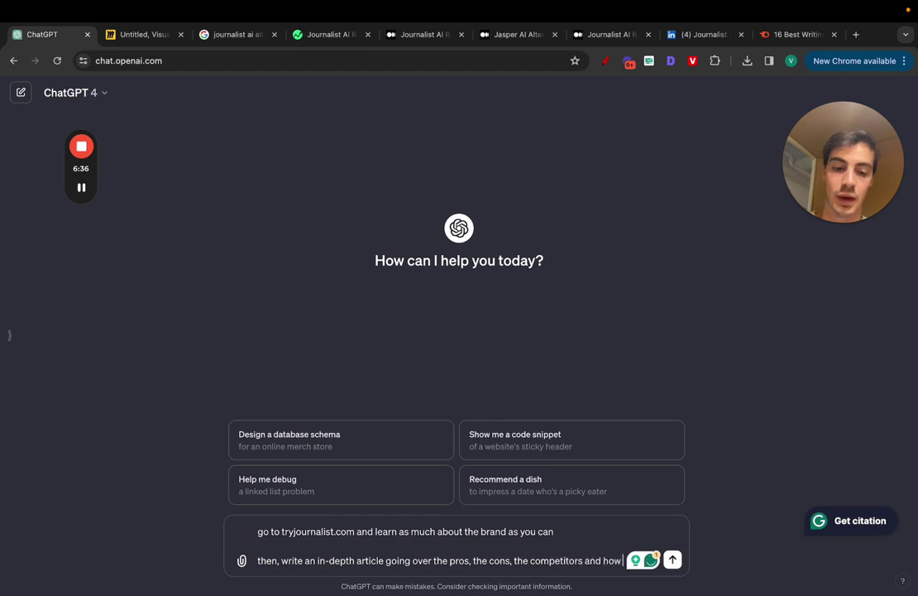
text( it's dif)
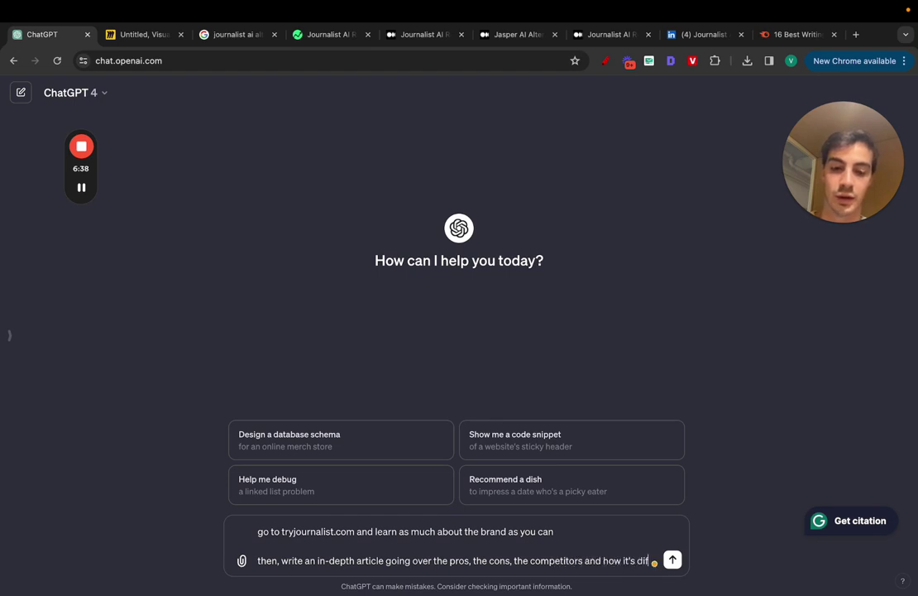
text(ferent)
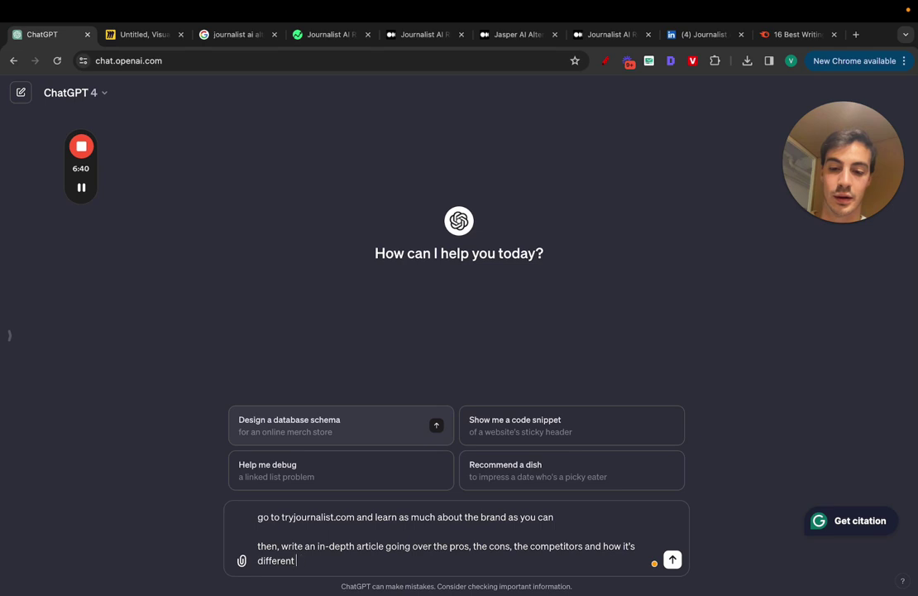
text( and better)
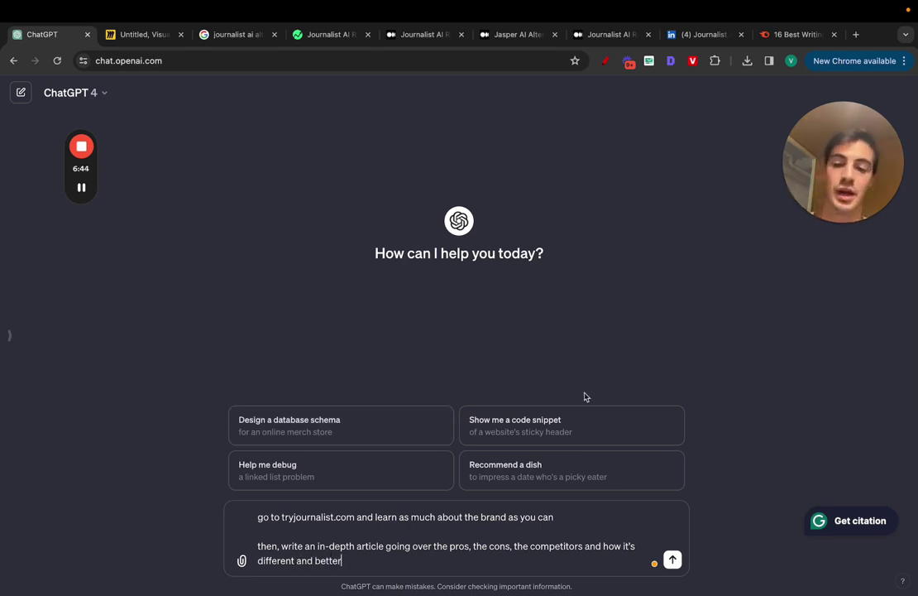
key(Return)
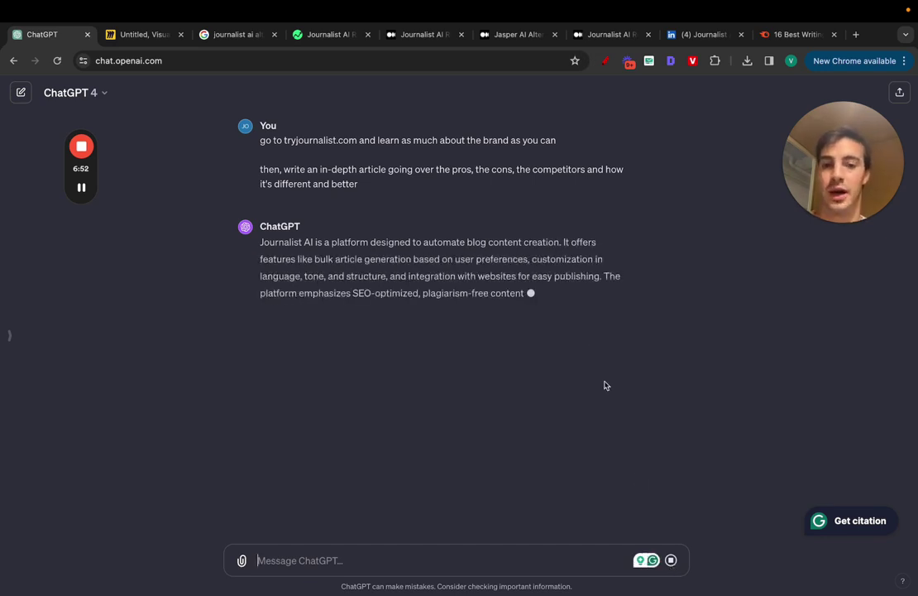
click(671, 560)
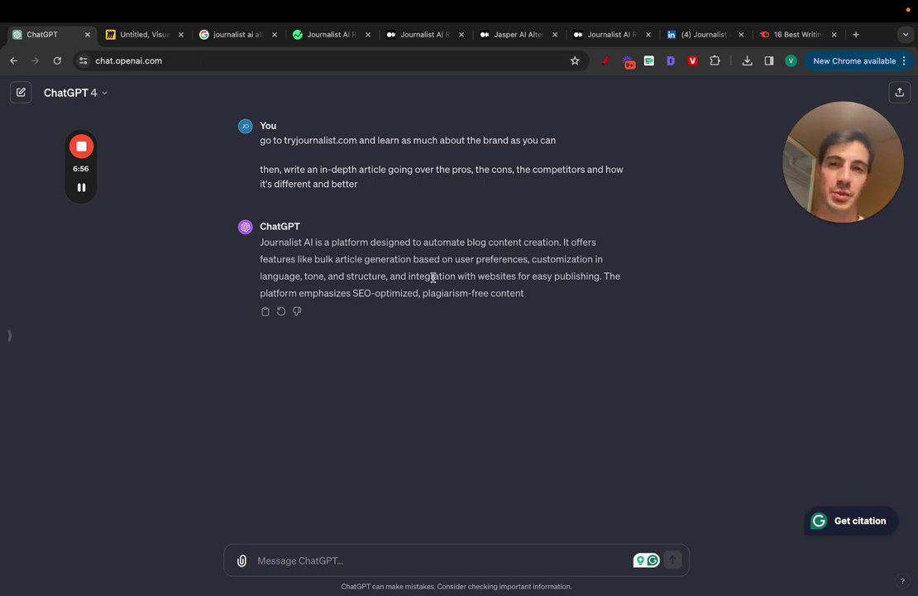
- Scroll through the konec.co Journalist AI review, revisit the alternative results, then show Ahrefs' tryjournalist.com overview
click(336, 36)
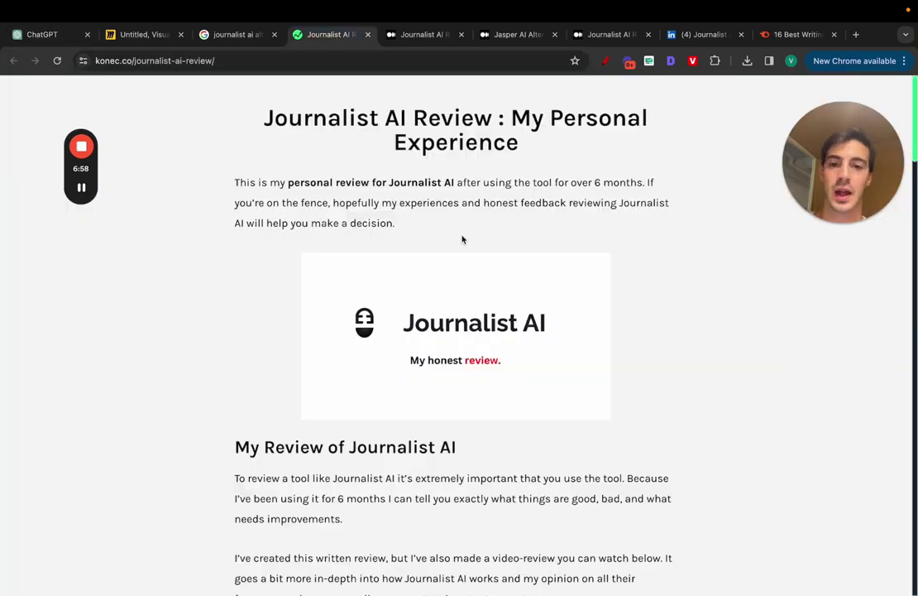
scroll(462, 239, down, 2)
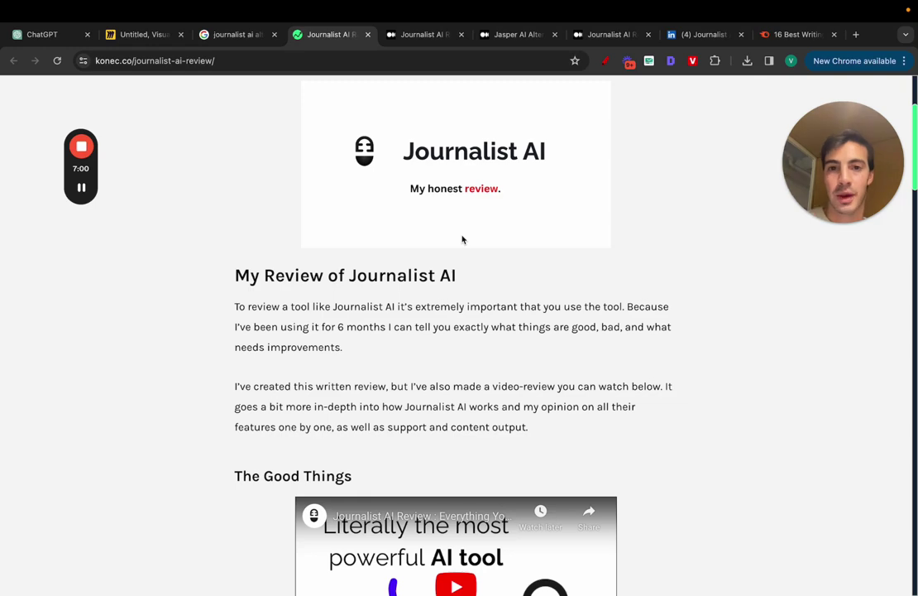
scroll(462, 239, down, 3)
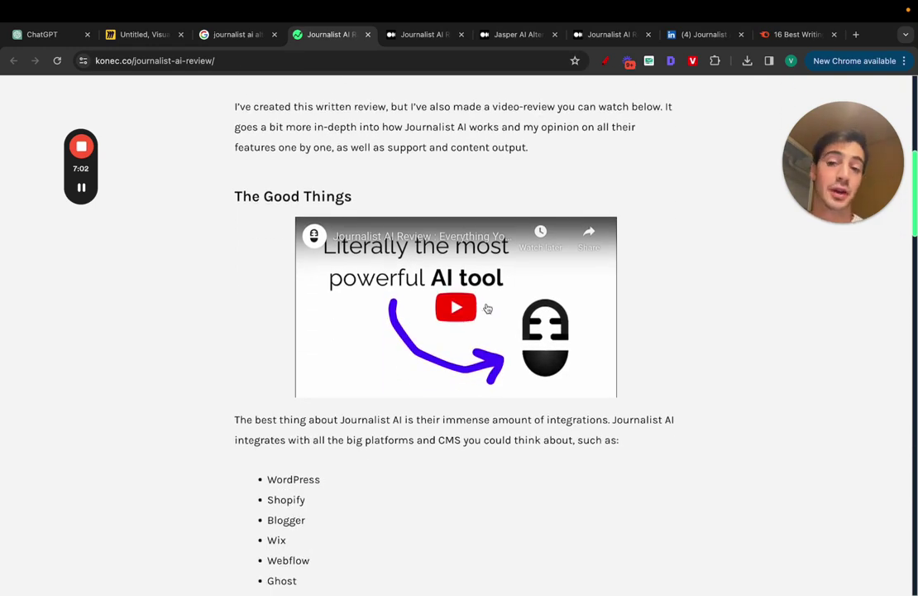
scroll(487, 308, down, 3)
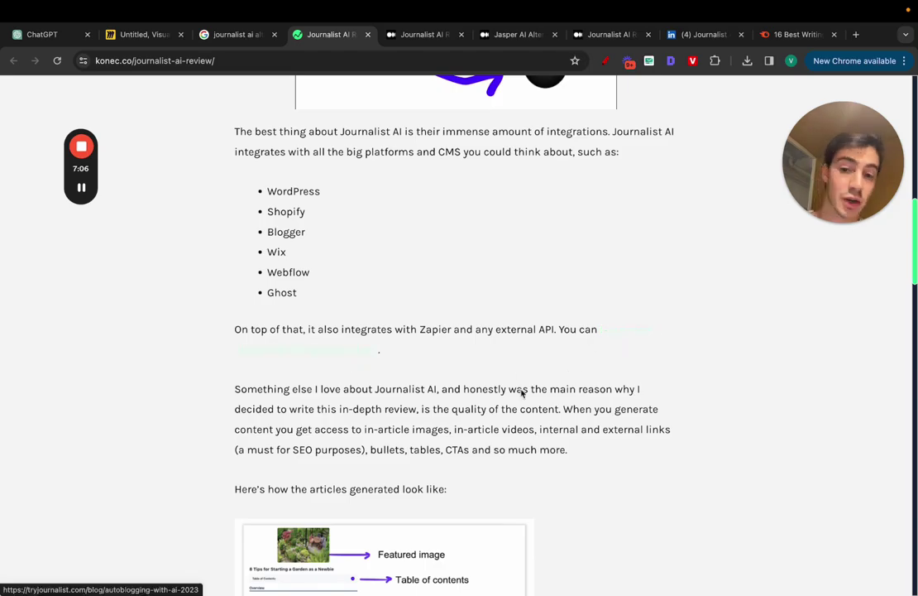
scroll(520, 390, down, 14)
scroll(520, 390, down, 7)
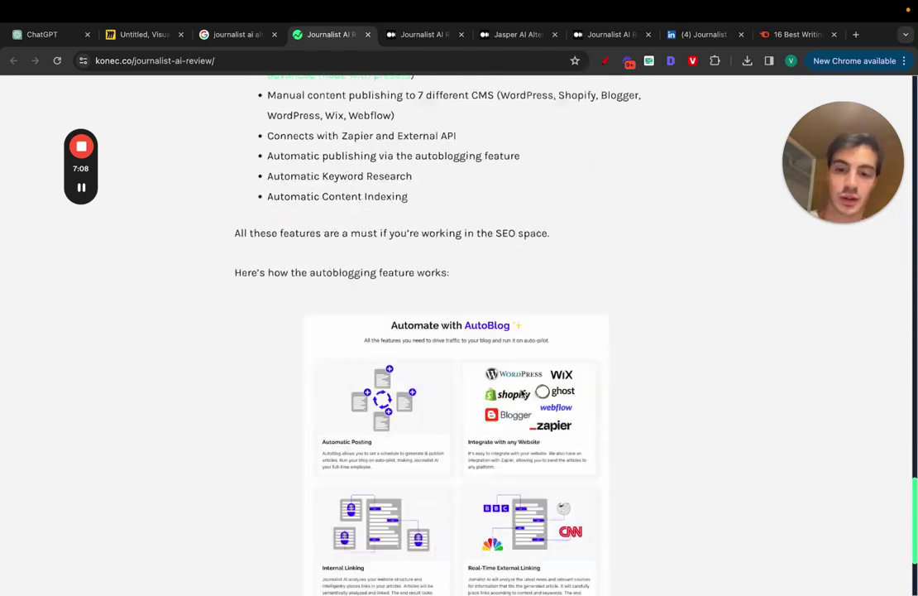
scroll(522, 394, up, 5)
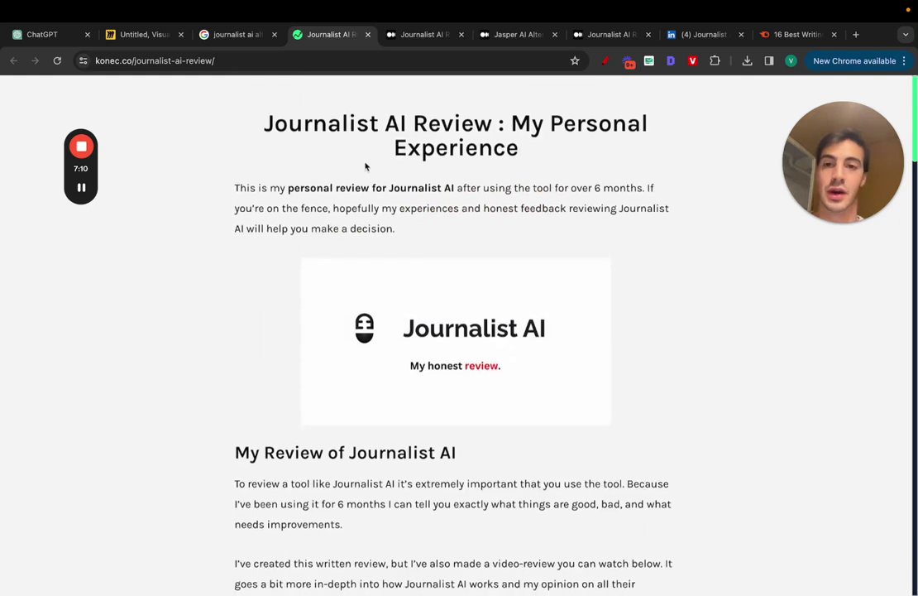
click(239, 35)
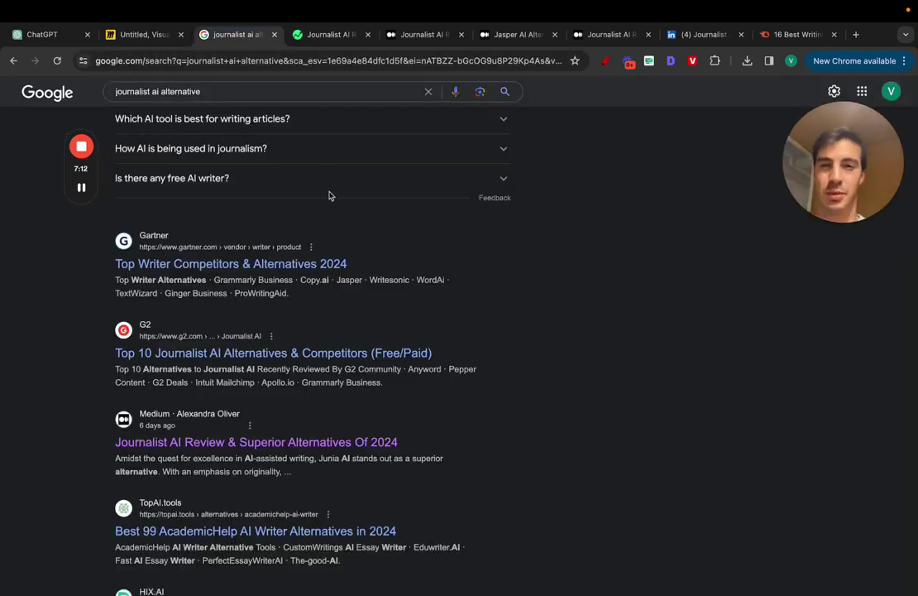
key(ctrl+Left)
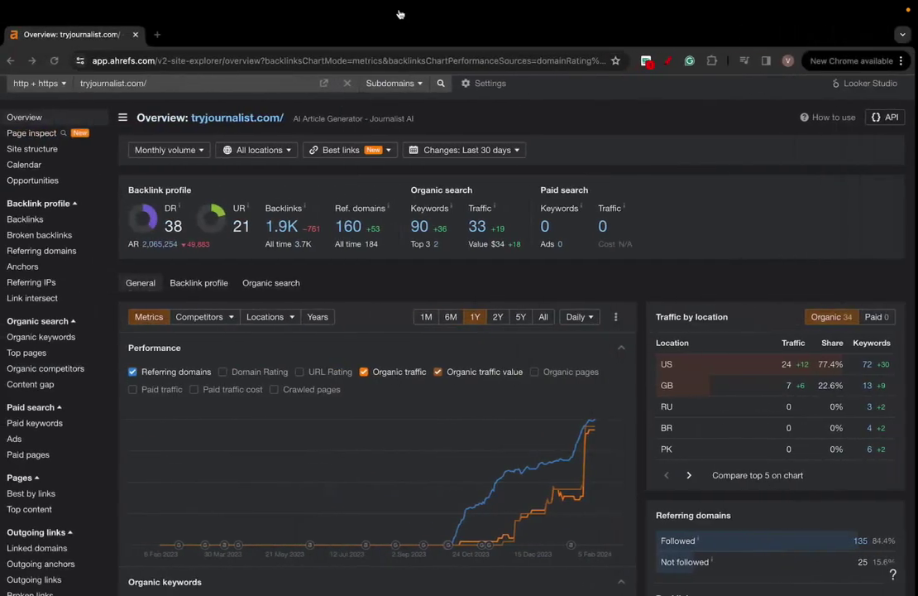
- Open the tryjournalist.com dashboard's Generate Articles form and collapse its Base settings
click(161, 34)
text(tryjournalist.com)
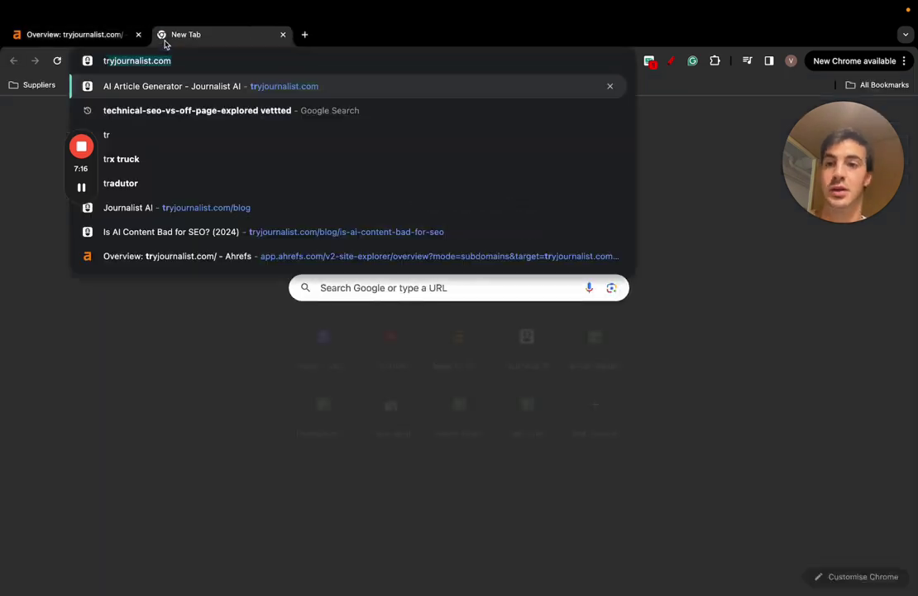
key(Return)
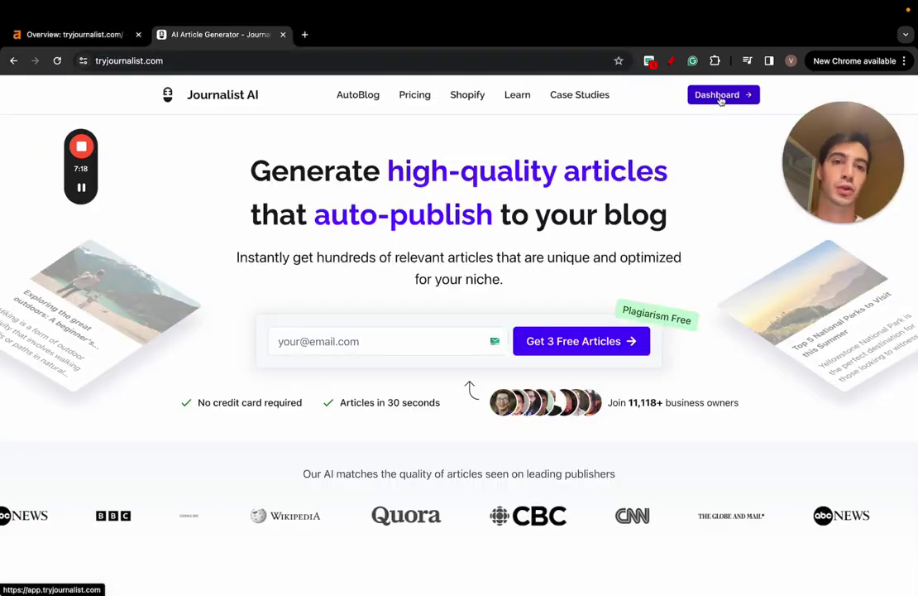
click(720, 96)
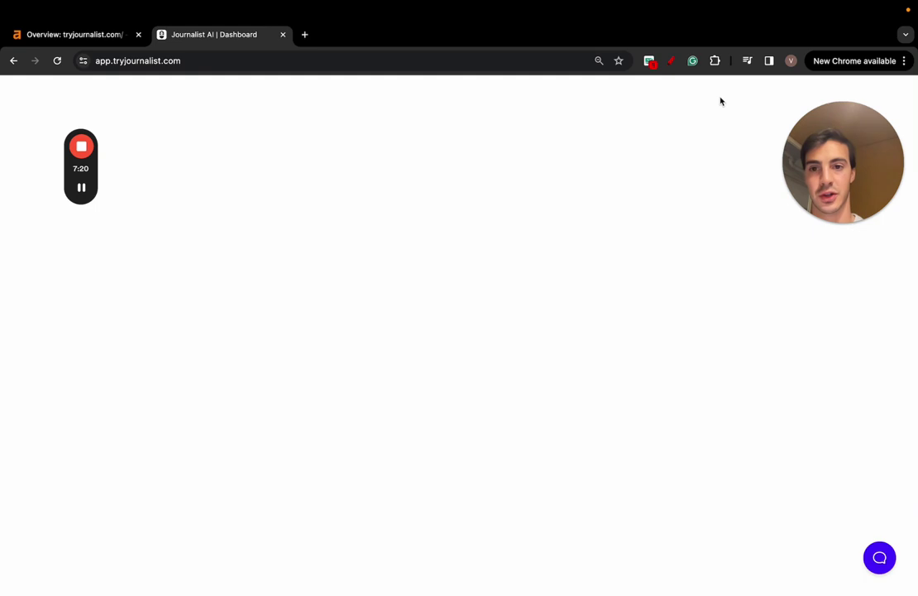
click(146, 191)
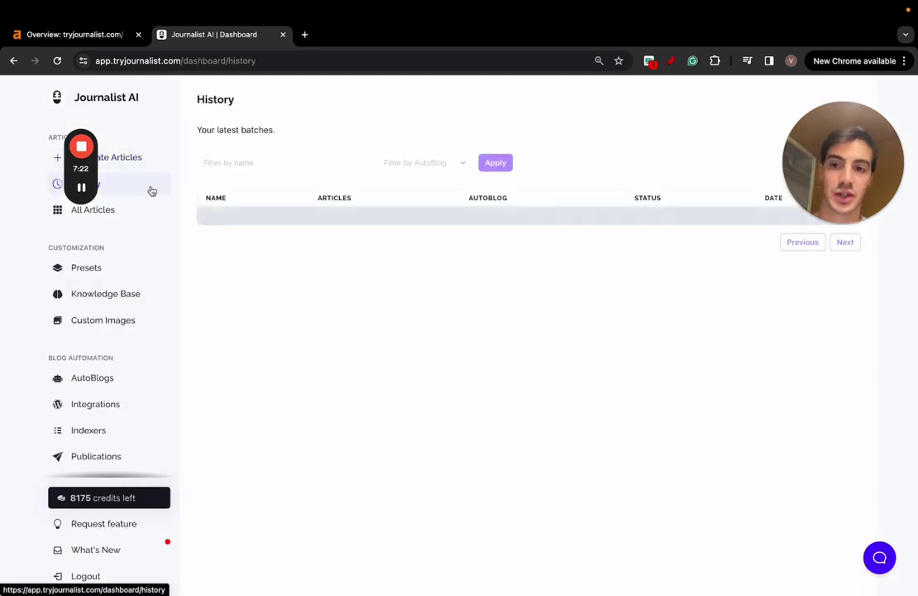
click(133, 156)
click(258, 200)
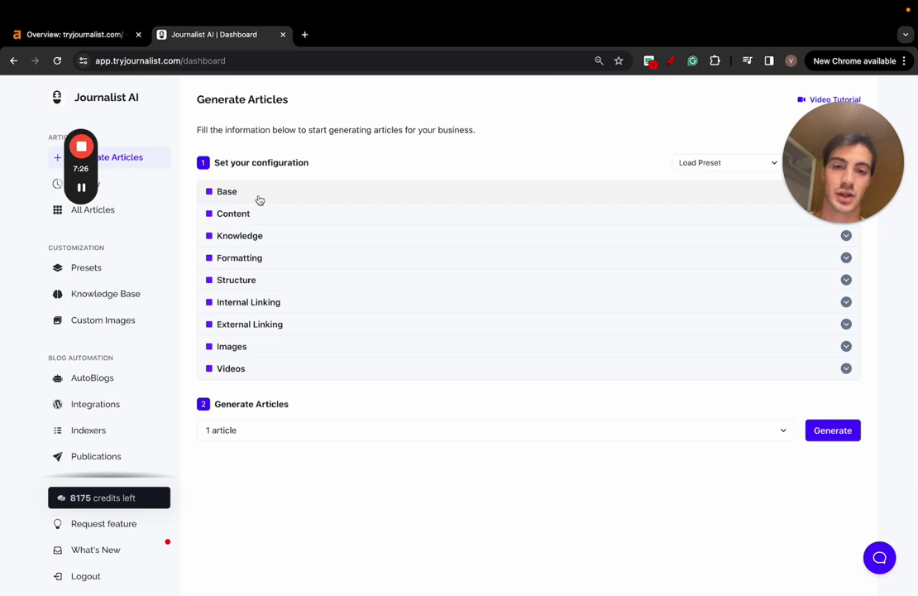
drag(882, 149, 113, 453)
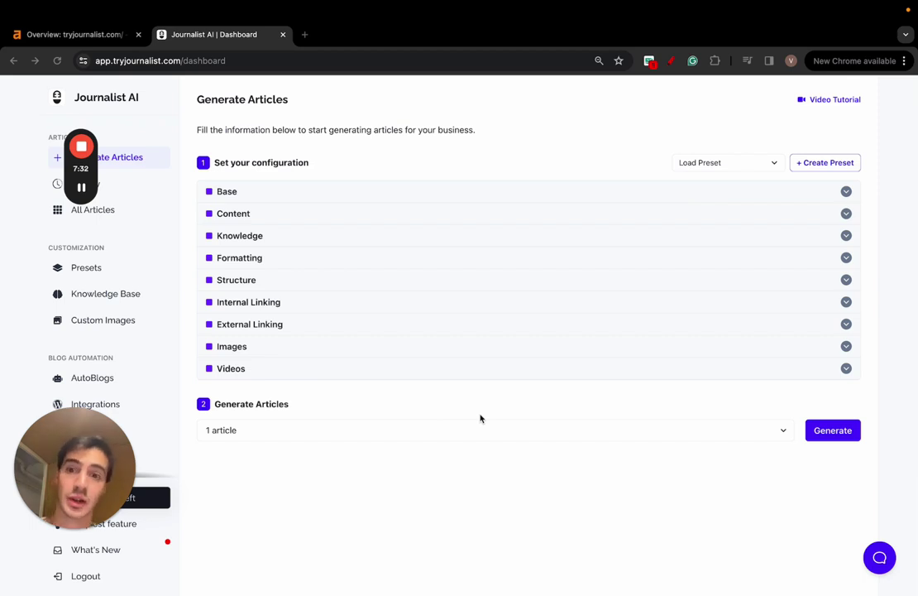
- Turn on Automate Youtube Videos in the Videos settings
click(354, 372)
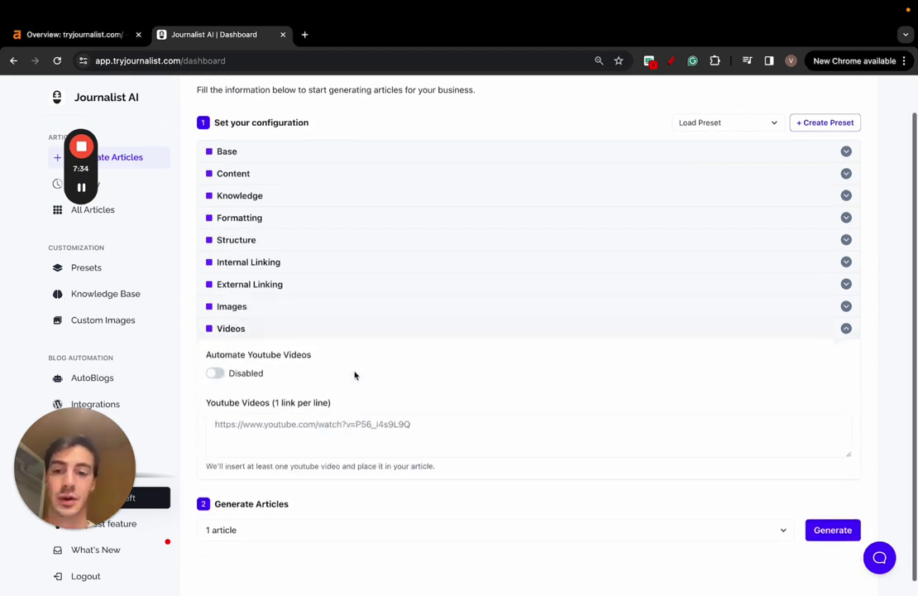
click(214, 356)
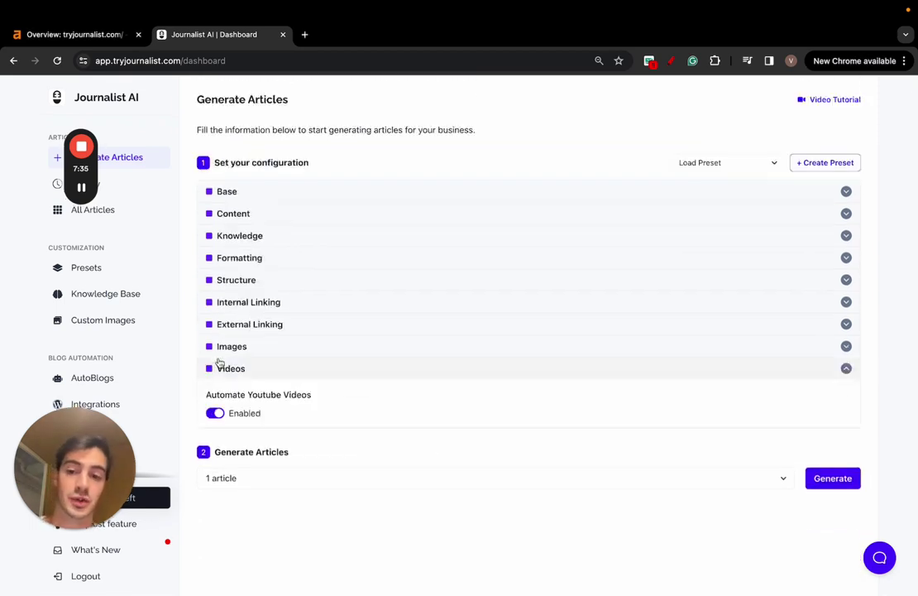
click(215, 413)
click(224, 415)
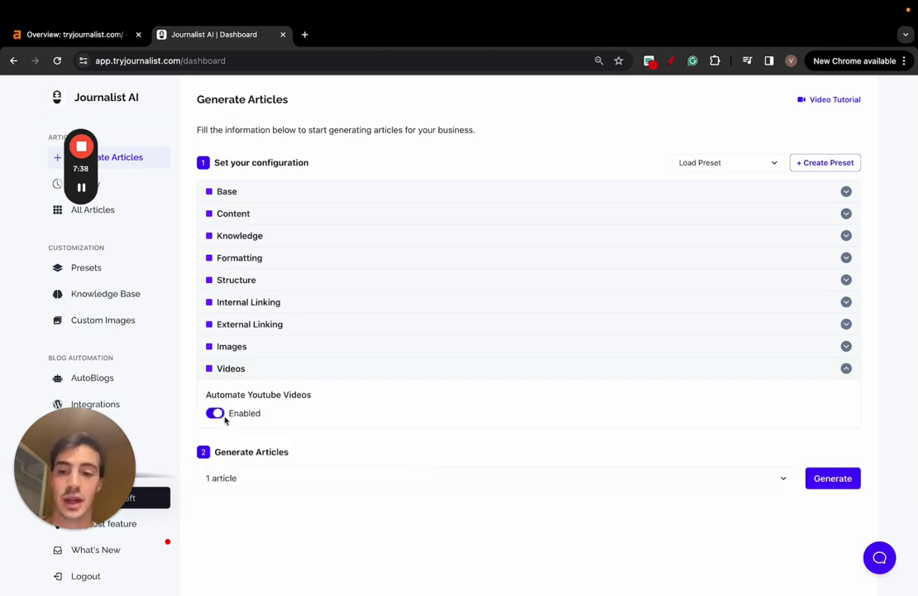
- Set the image provider to Stable Diffusion and enable images inside the article body
click(242, 348)
scroll(273, 323, down, 3)
click(269, 281)
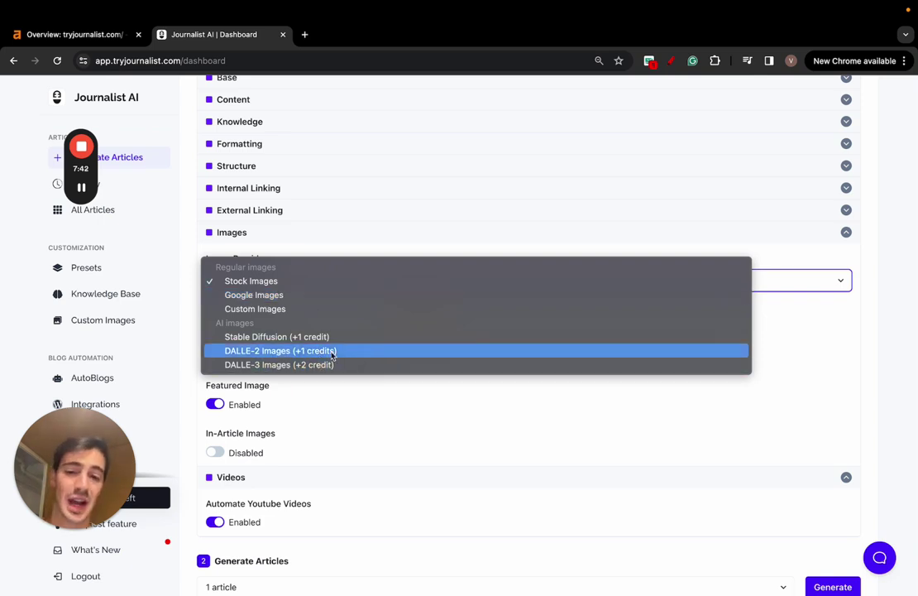
click(317, 336)
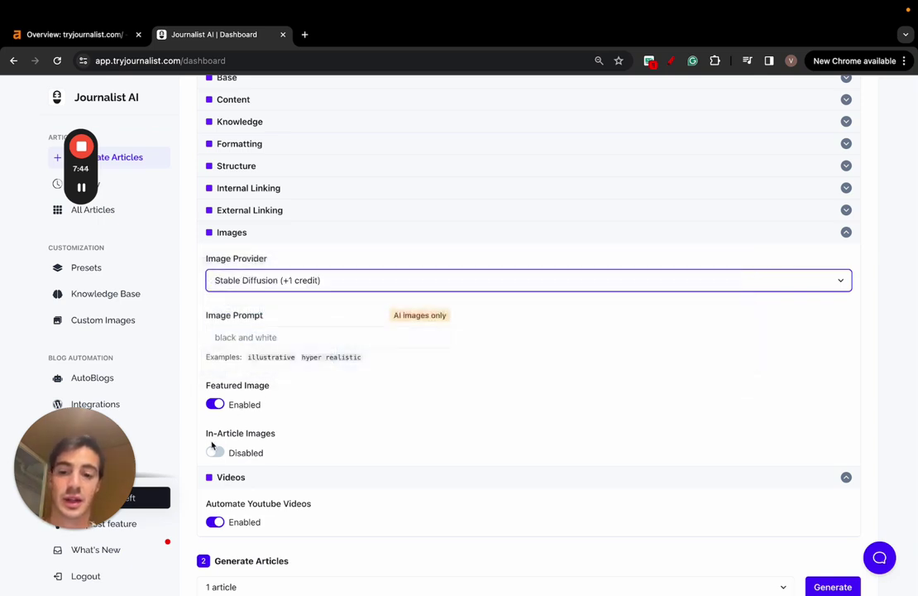
click(215, 452)
click(255, 237)
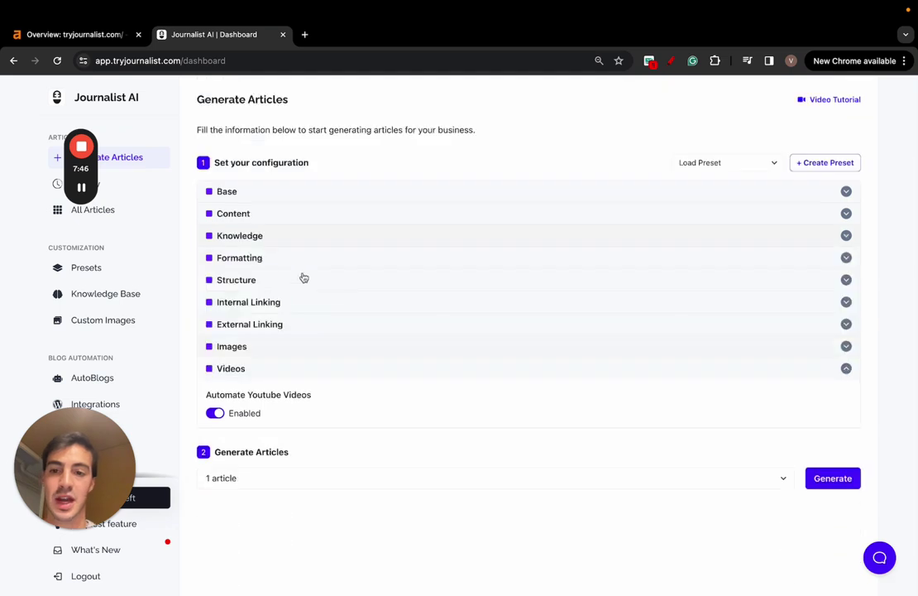
- Enable Automatic External Links under External Linking
click(316, 333)
scroll(316, 327, down, 2)
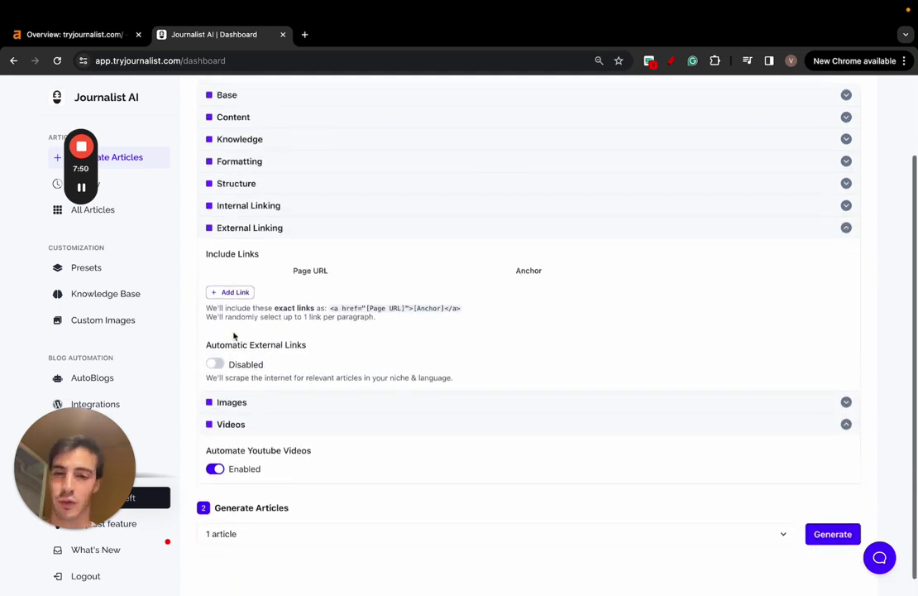
click(215, 364)
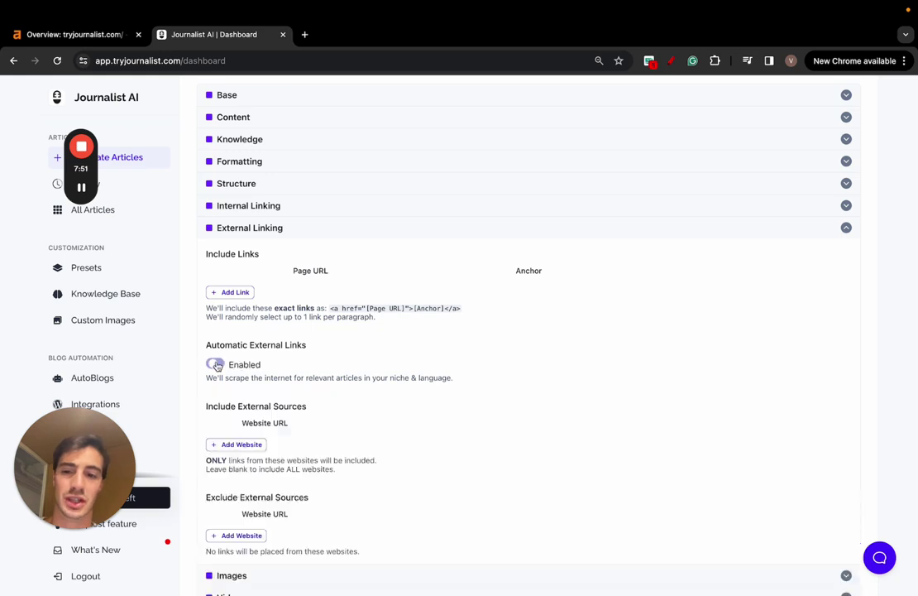
click(673, 64)
mouse_move(503, 148)
mouse_down()
mouse_move(722, 430)
mouse_move(554, 139)
mouse_move(514, 149)
mouse_up()
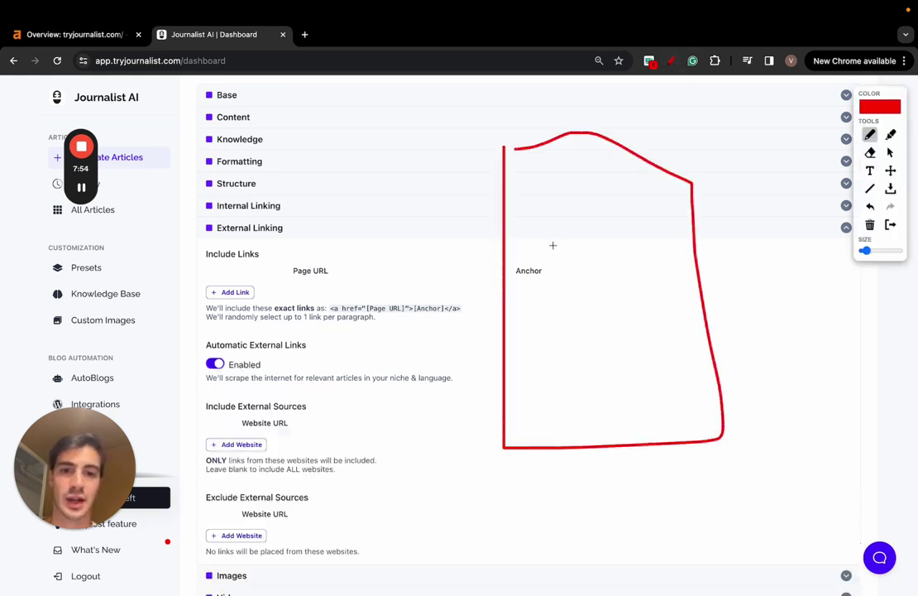
drag(529, 270, 567, 270)
drag(604, 373, 638, 373)
drag(542, 188, 565, 188)
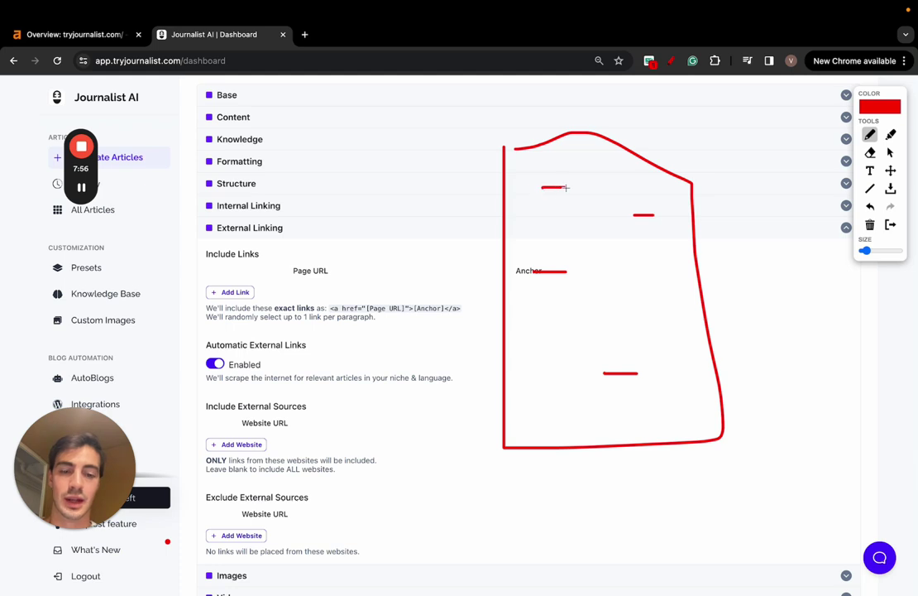
drag(645, 215, 735, 137)
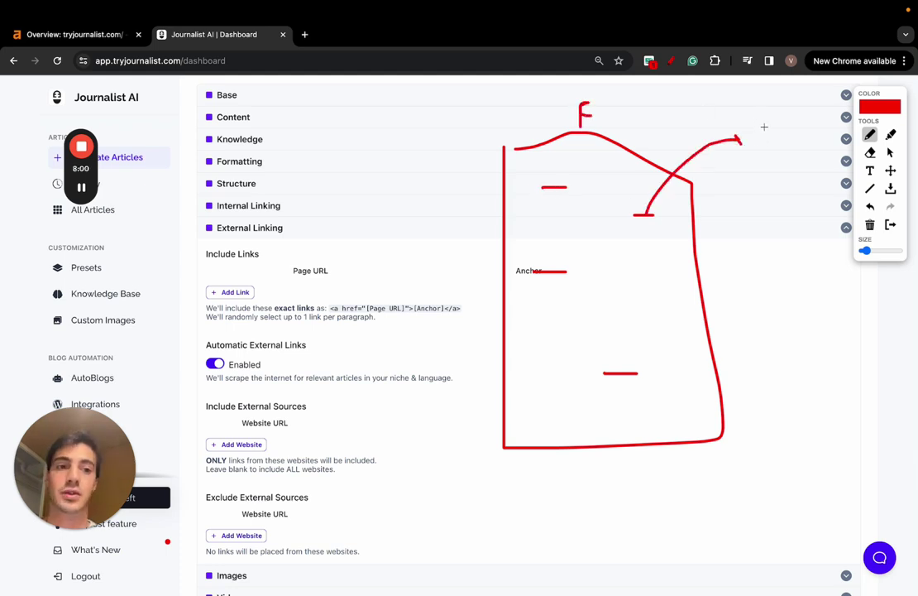
drag(765, 127, 768, 133)
mouse_move(548, 186)
mouse_down()
mouse_move(492, 147)
mouse_move(409, 133)
mouse_move(396, 153)
mouse_up()
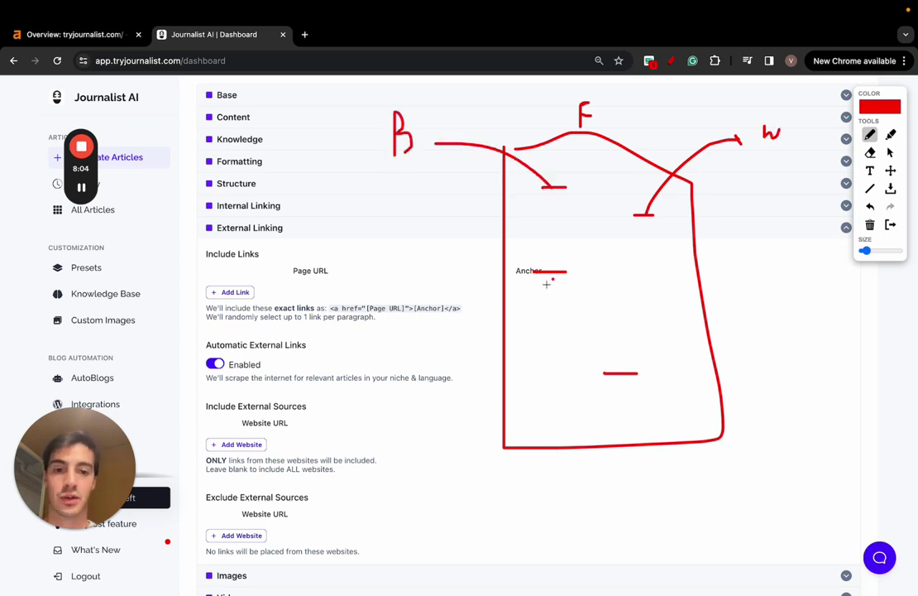
mouse_move(553, 279)
mouse_down()
mouse_move(459, 319)
mouse_move(440, 317)
mouse_move(430, 351)
mouse_up()
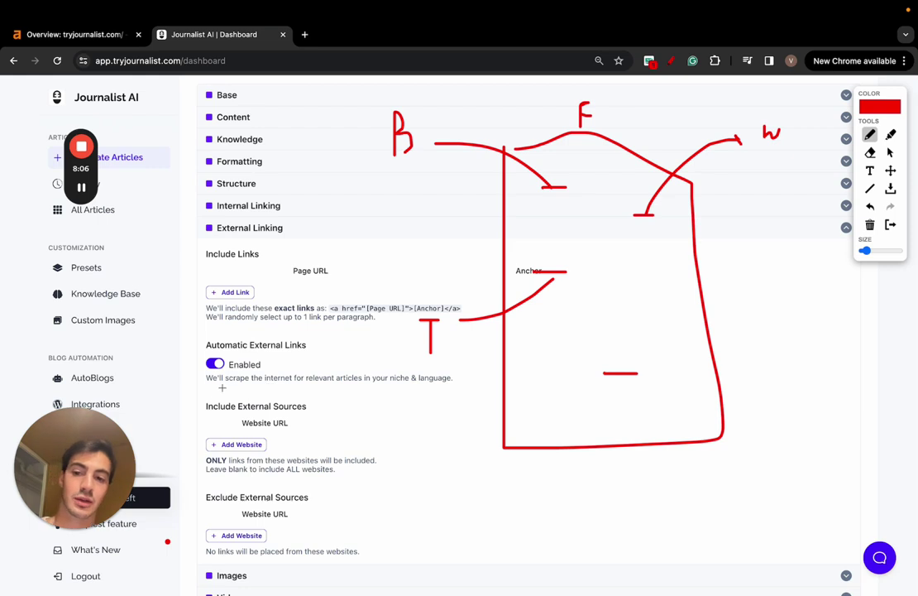
drag(209, 385, 449, 388)
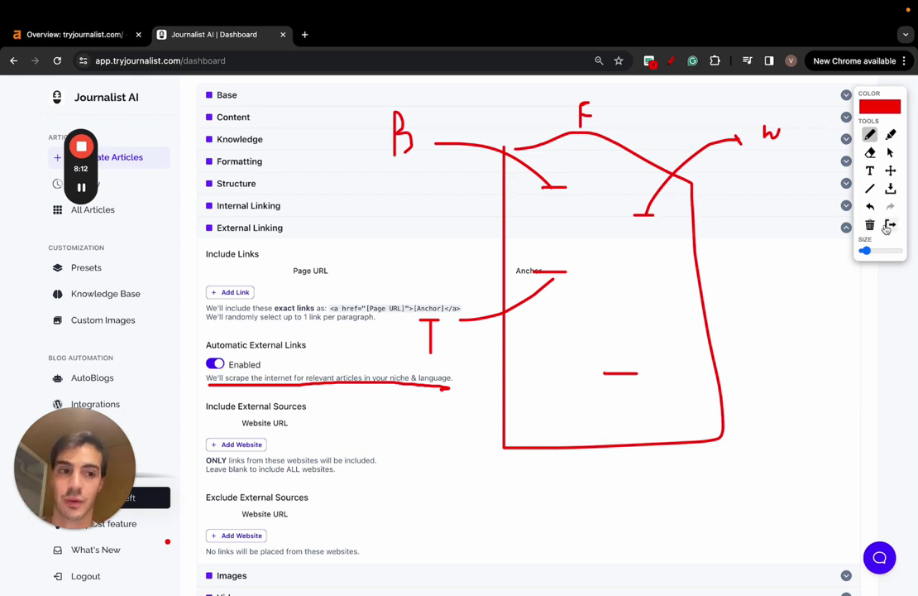
key(Escape)
- Add the puparazzila.com page-sitemap URL as the Internal Linking source and preview its links
scroll(360, 330, down, 1)
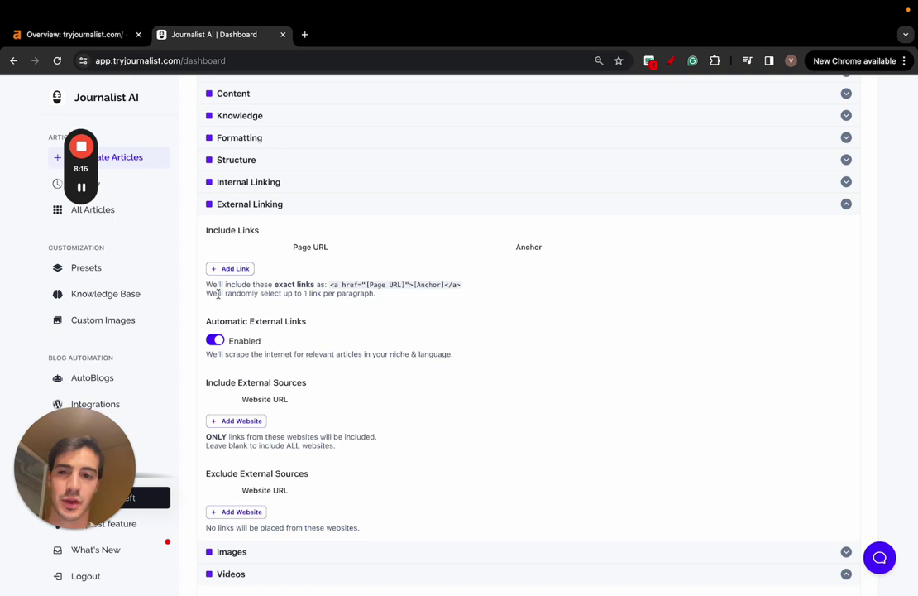
click(273, 183)
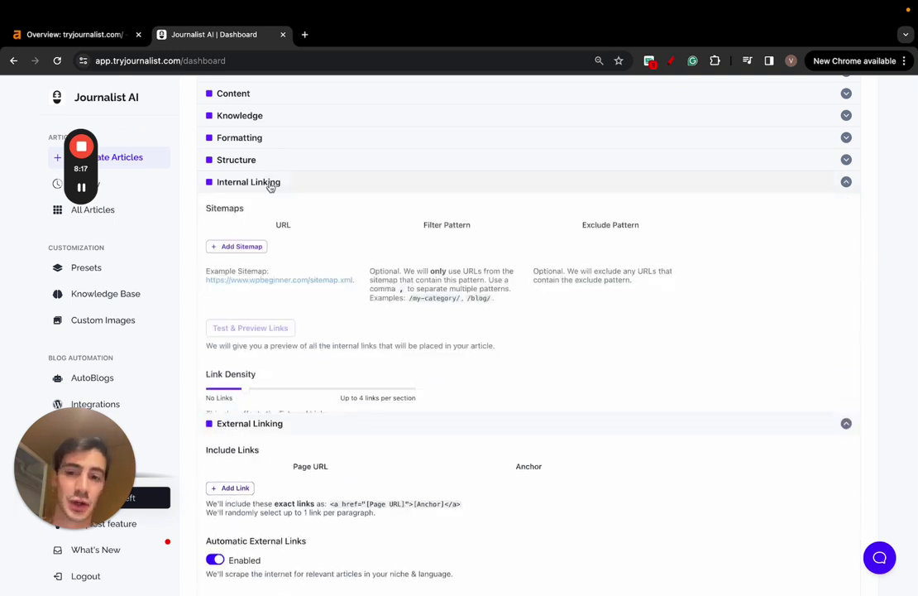
click(248, 247)
click(257, 247)
click(324, 274)
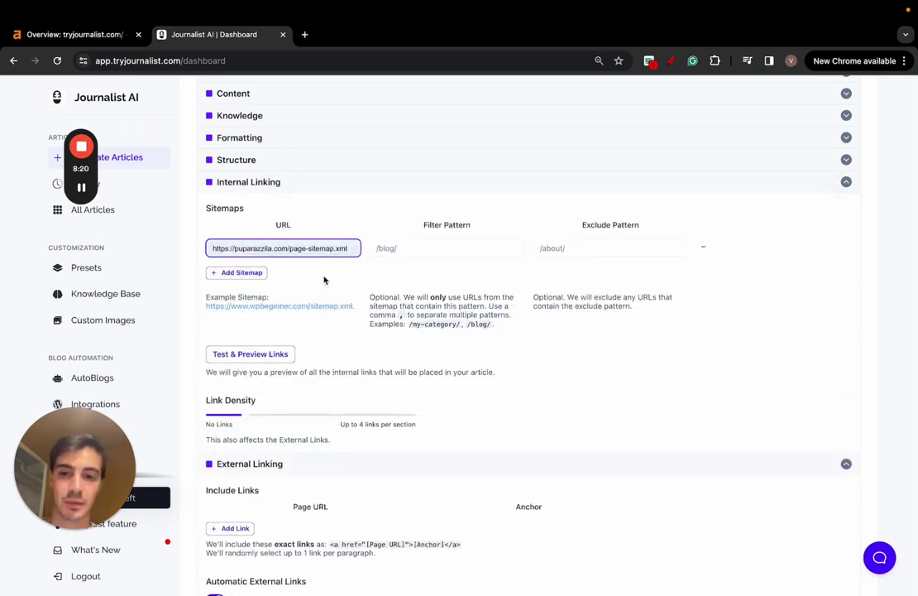
click(238, 272)
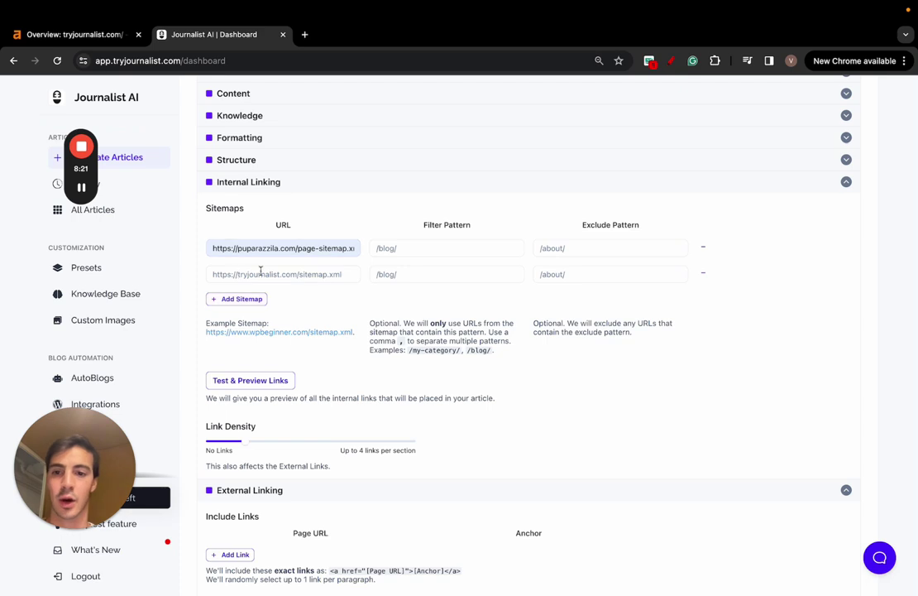
click(704, 272)
click(240, 354)
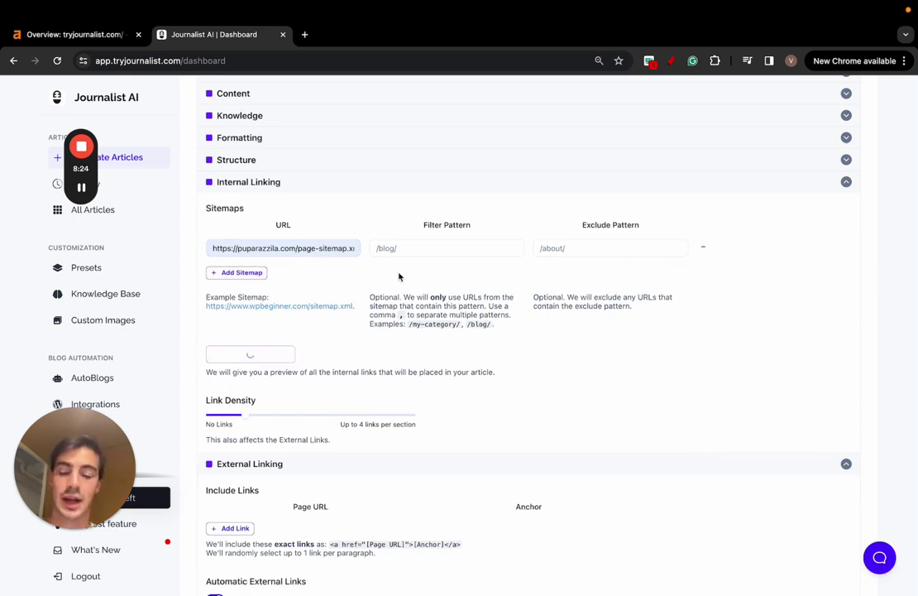
- Sketch red page-and-link annotations over the preview, clear them, and collapse Internal Linking
key(alt+shift+d)
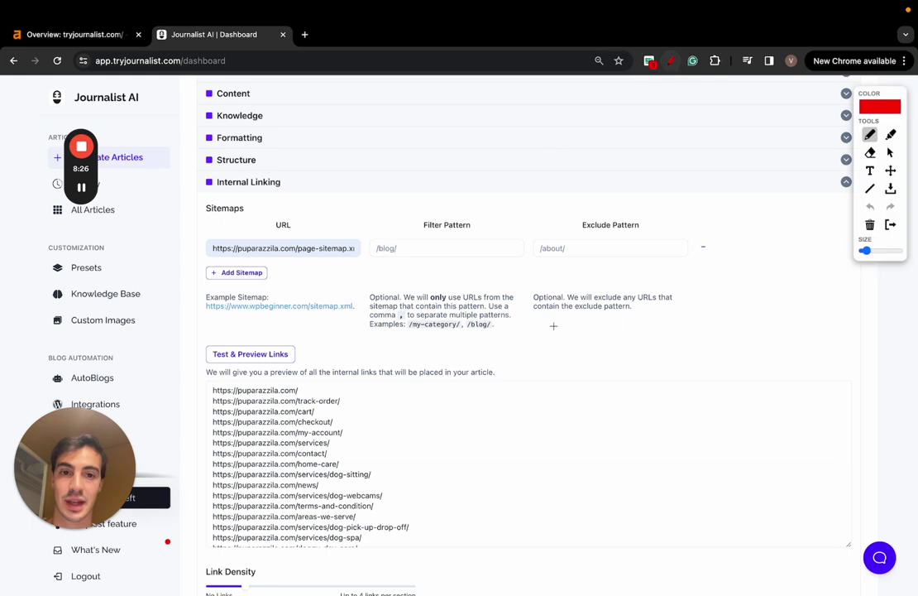
mouse_move(553, 150)
mouse_down()
mouse_move(653, 183)
mouse_move(586, 177)
mouse_up()
mouse_move(666, 239)
mouse_down()
mouse_move(767, 142)
mouse_move(797, 142)
mouse_up()
mouse_move(596, 296)
mouse_down()
mouse_move(442, 299)
mouse_move(458, 366)
mouse_up()
drag(616, 333, 724, 417)
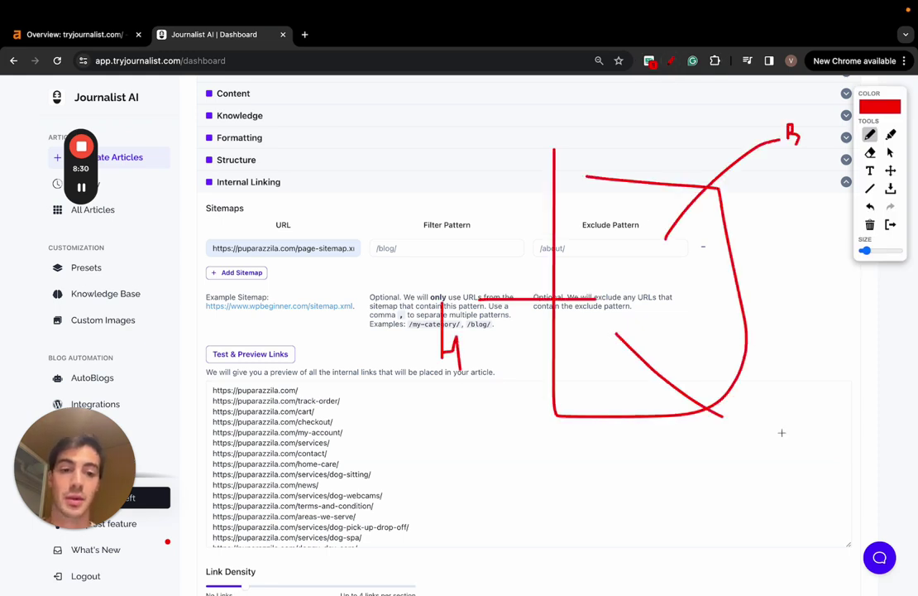
key(alt+shift+d)
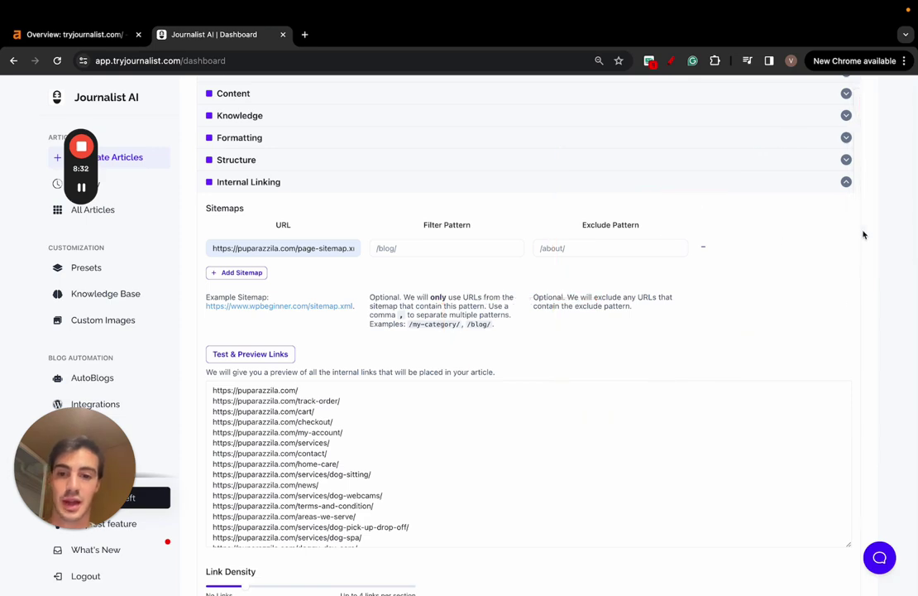
scroll(509, 313, up, 1)
click(266, 208)
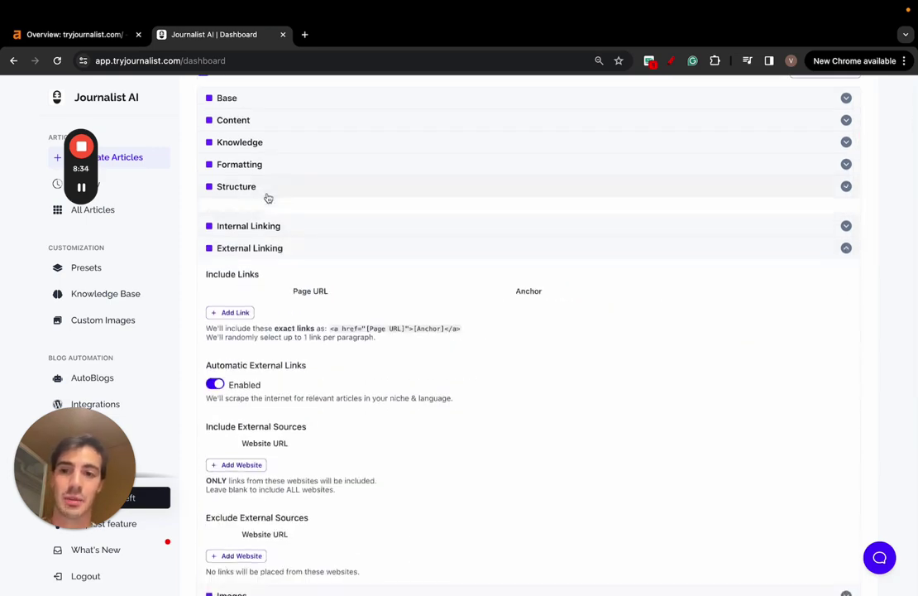
- Keep Article Size at Medium under Structure, then set Connect to Web to Enabled under Knowledge
click(267, 190)
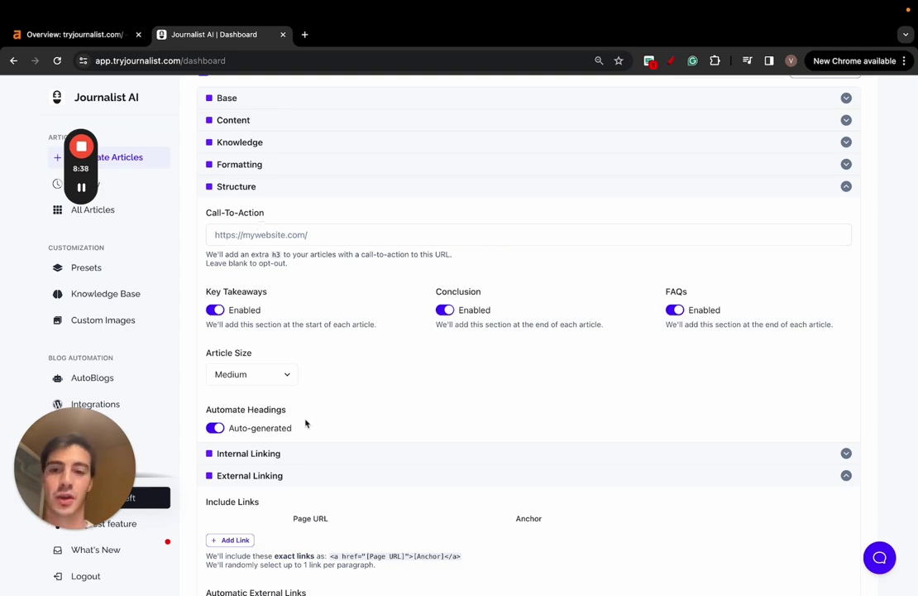
click(240, 374)
click(250, 178)
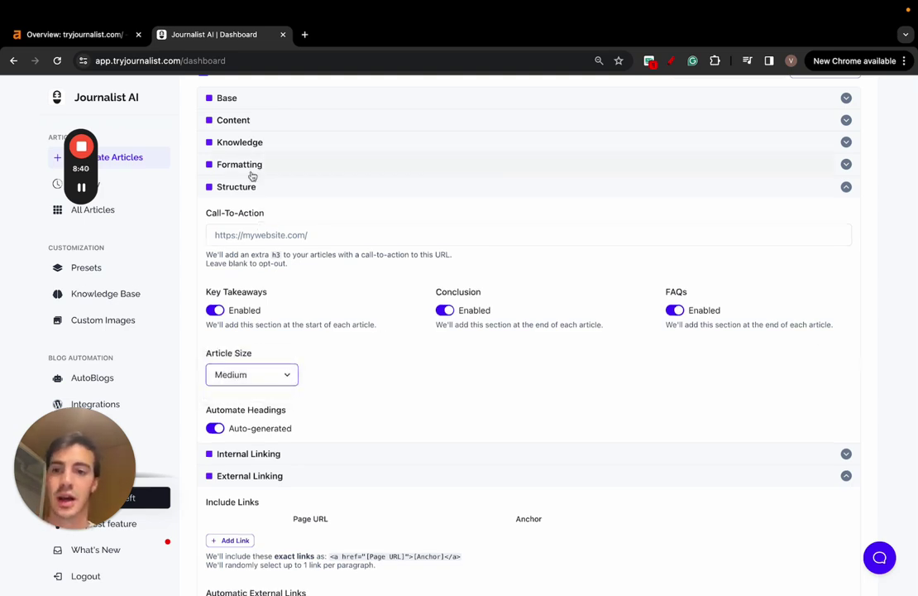
click(288, 174)
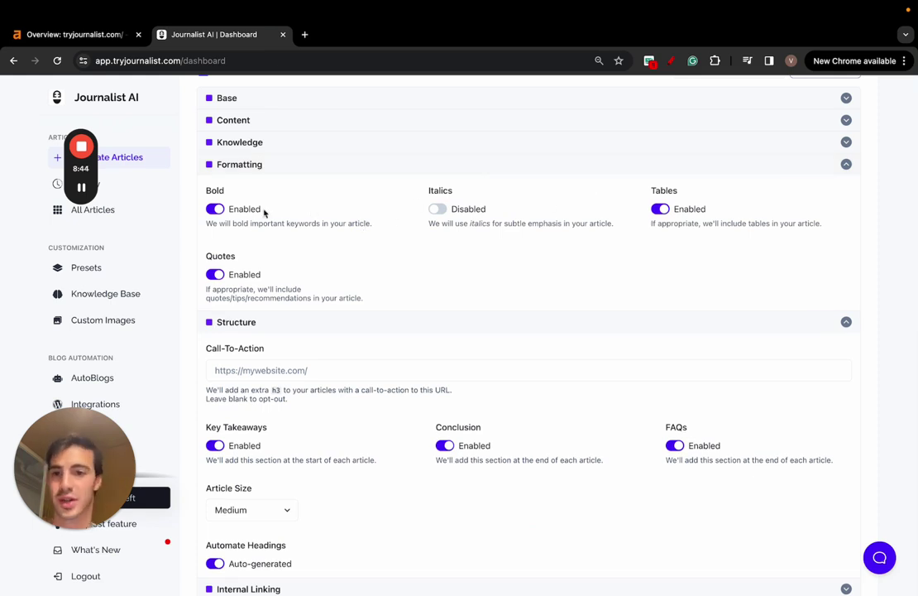
click(264, 154)
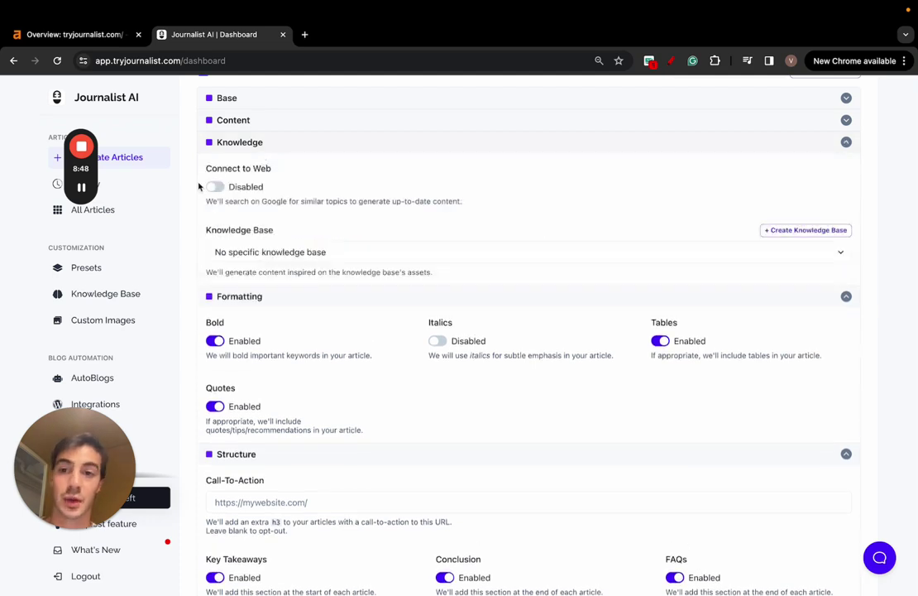
click(217, 187)
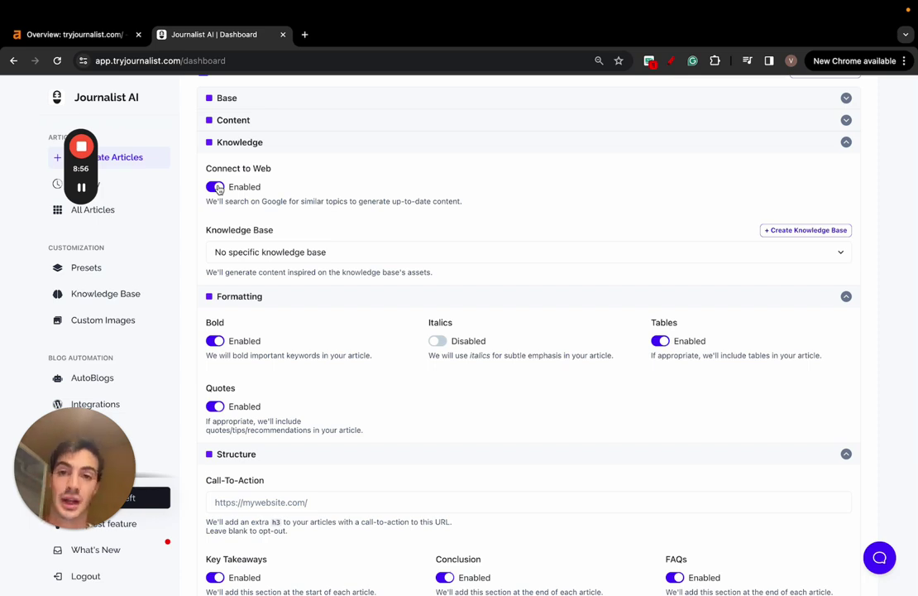
- Keep the Content settings at English language and Automatic point of view
click(317, 126)
click(254, 168)
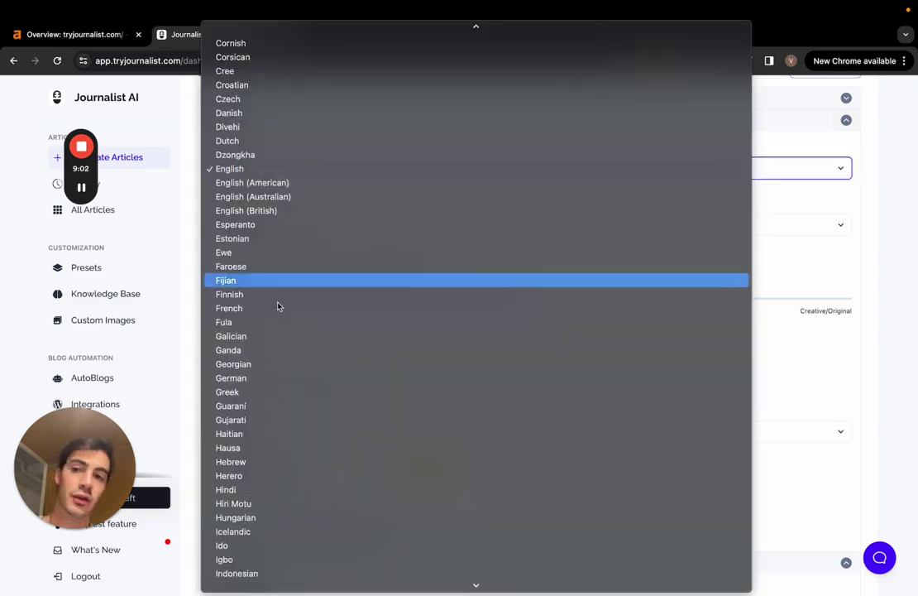
click(228, 169)
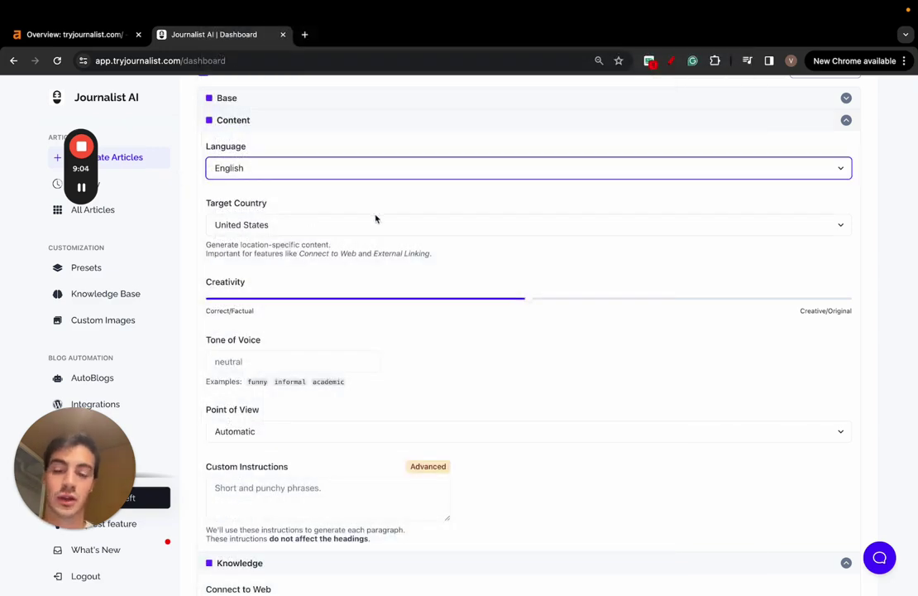
scroll(322, 331, down, 2)
click(265, 356)
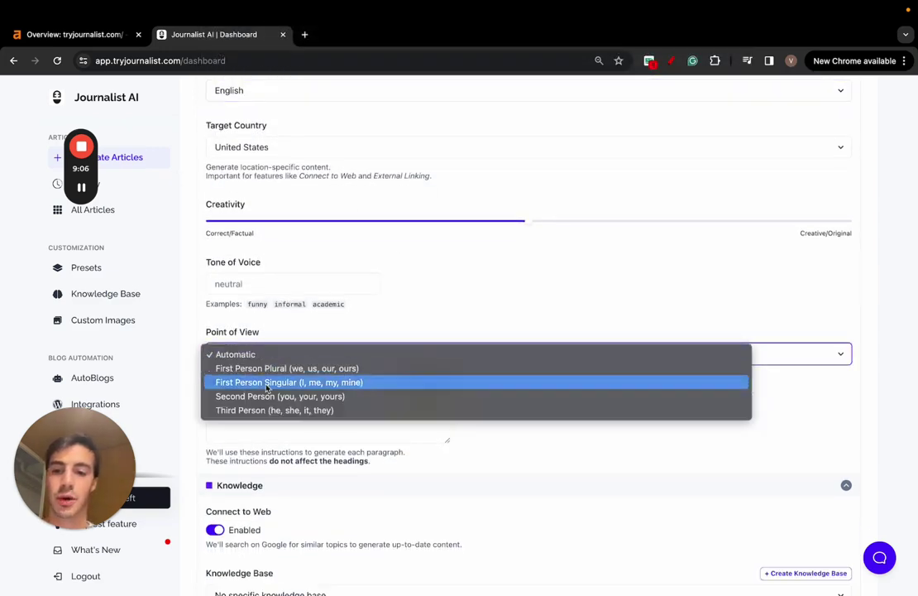
click(336, 283)
scroll(335, 266, up, 4)
- Change the Base Generation Mode from Description to Titles and focus the titles field
click(272, 196)
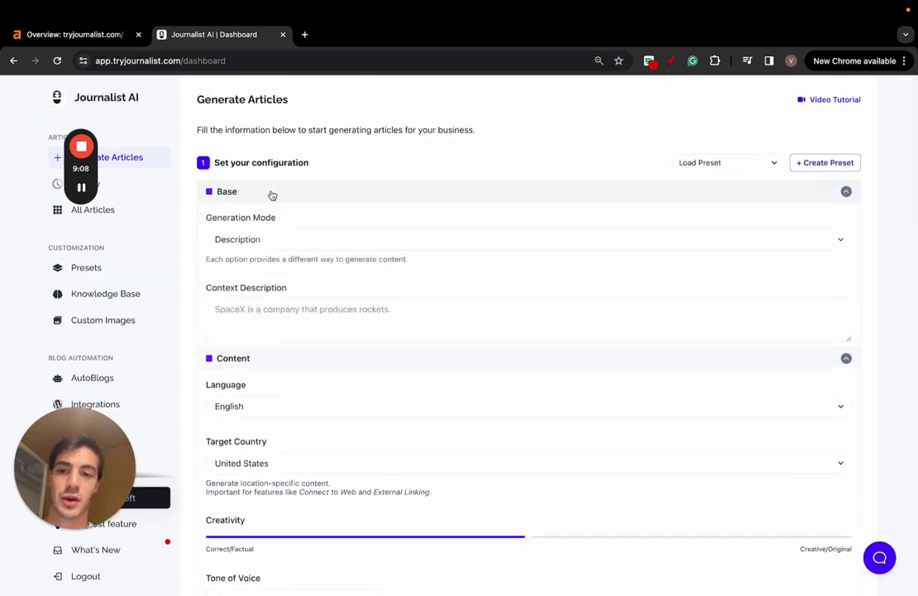
click(278, 240)
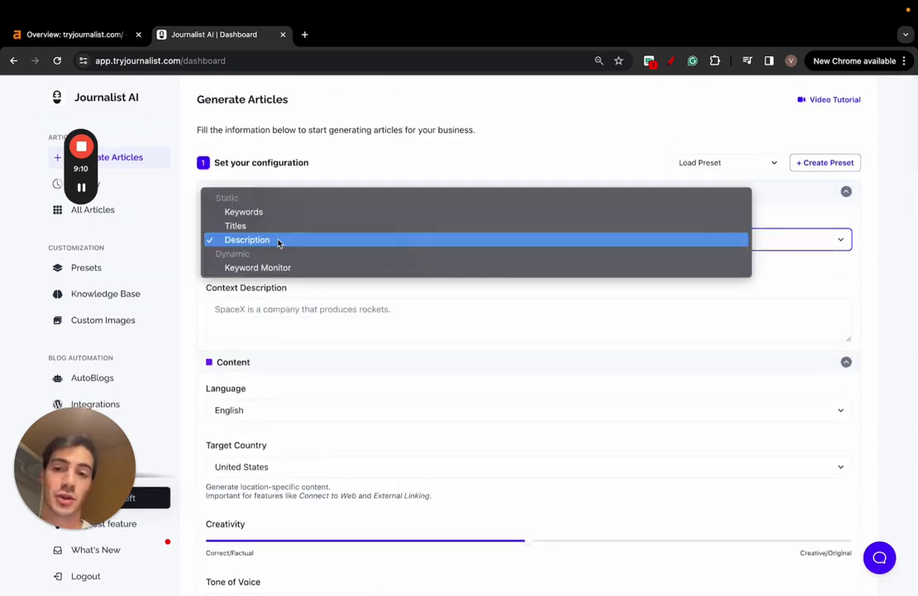
click(287, 177)
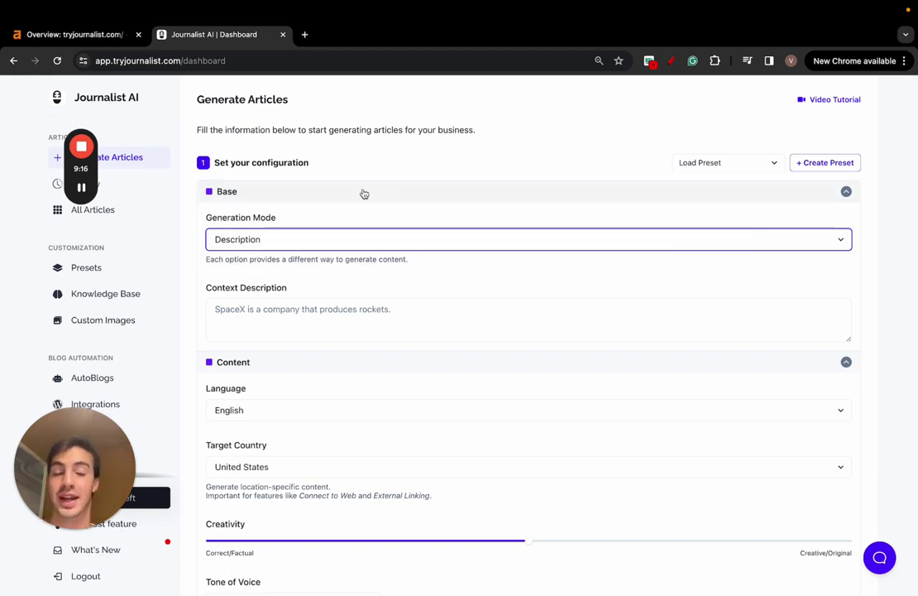
click(304, 240)
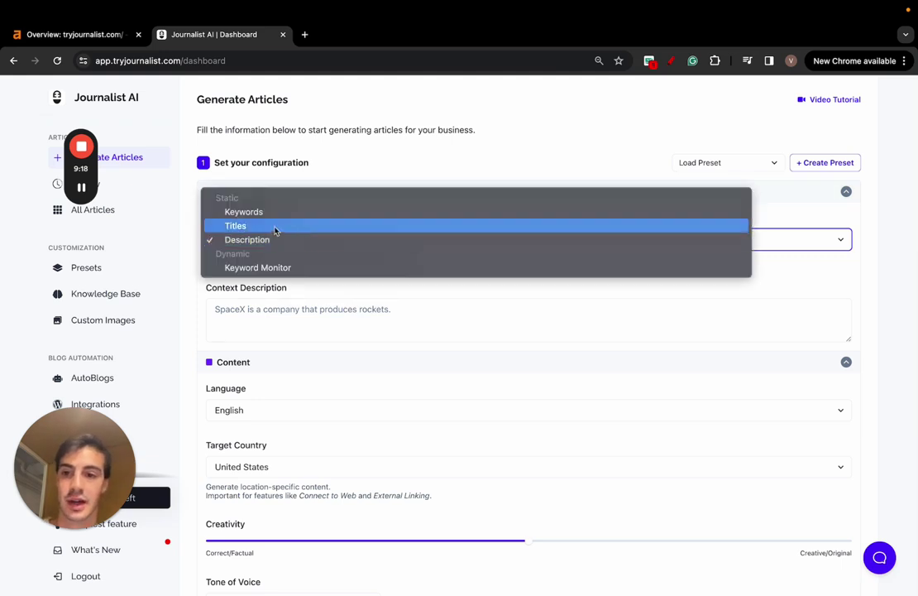
click(275, 227)
click(278, 310)
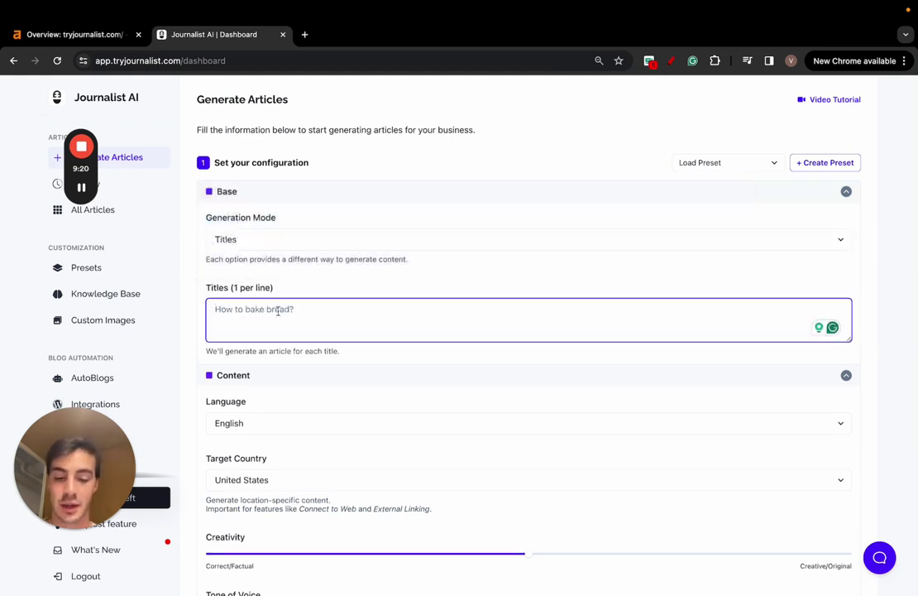
- Enter the titles 'Top 5 AI Writing Tools for 2024' and 'Journalist AI Review', one per line
text(Top 5)
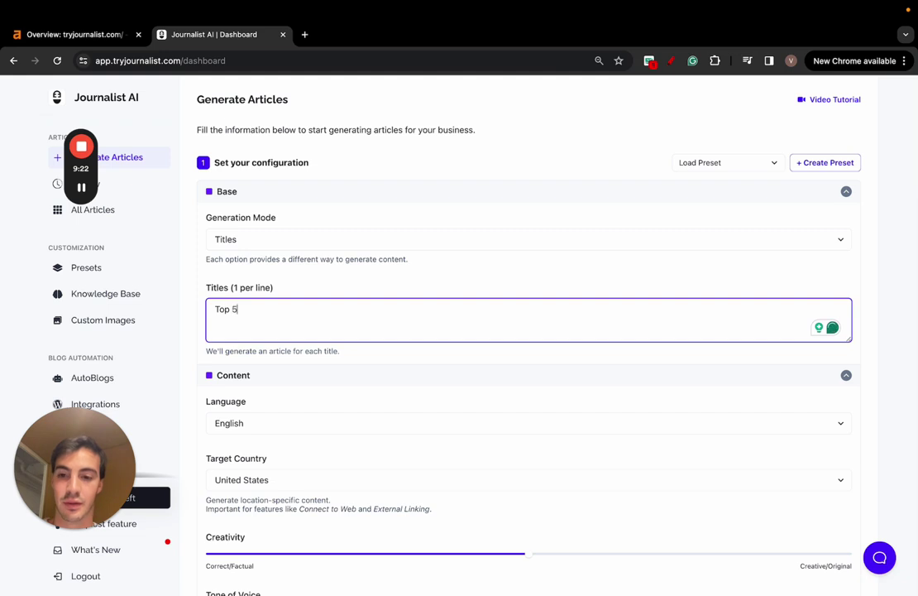
text( AI Writing Tools for 2024 )
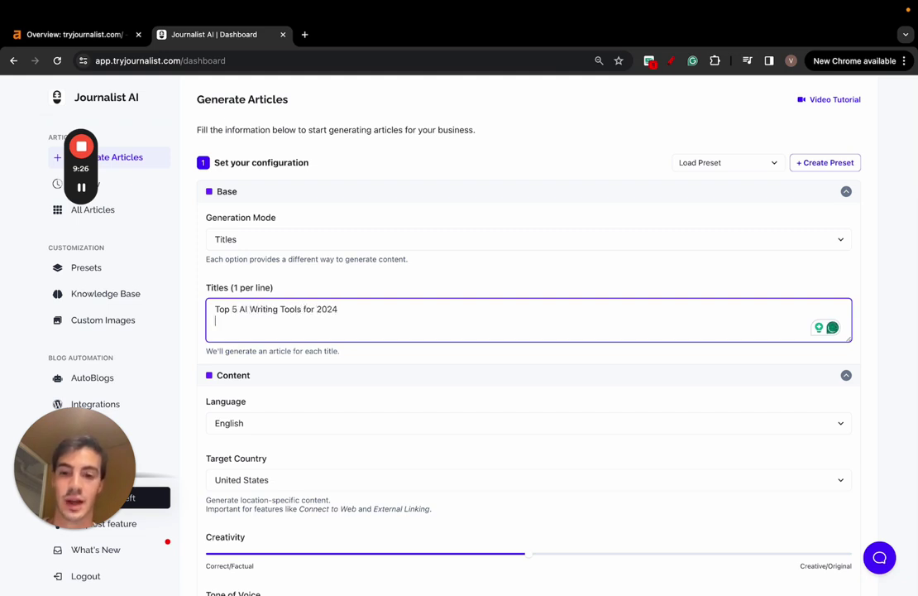
text(Journali)
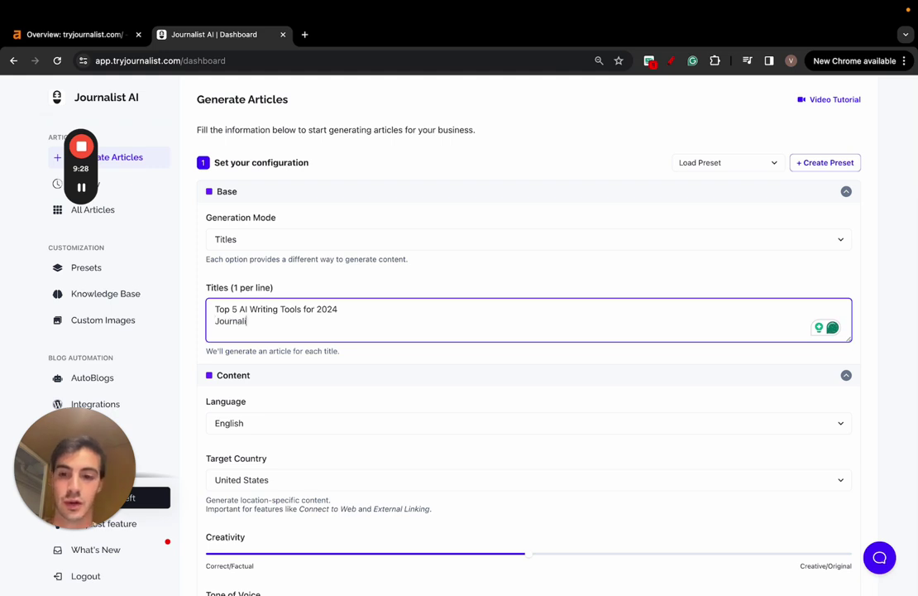
text(st AI Review)
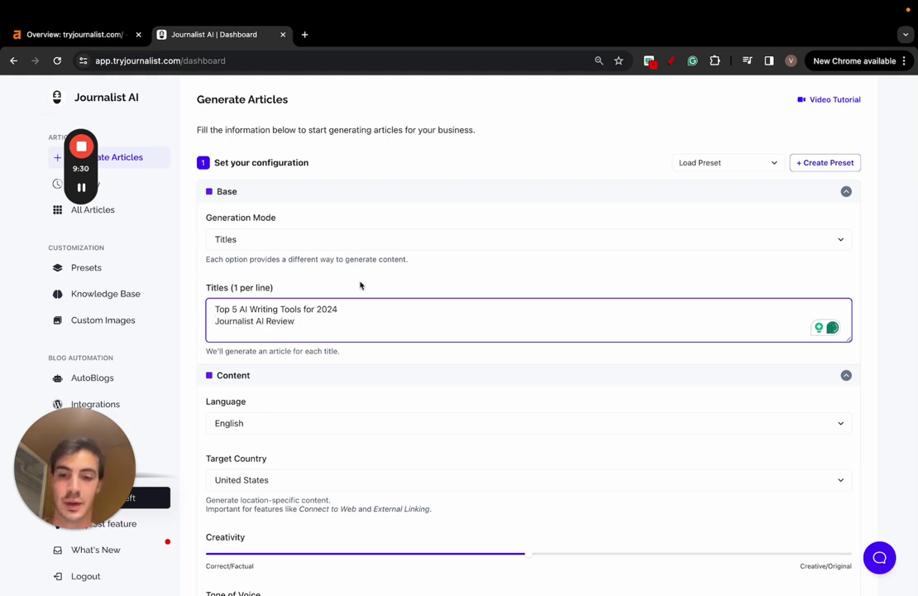
scroll(359, 282, down, 1)
scroll(344, 255, down, 3)
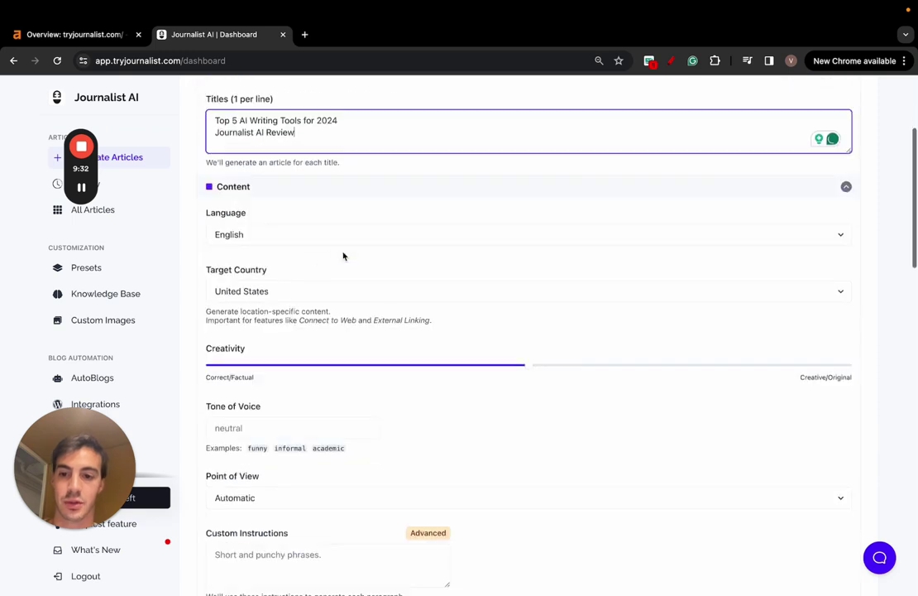
- Push Creativity to fully Creative/Original and set the tone of voice to informal
drag(525, 365, 852, 365)
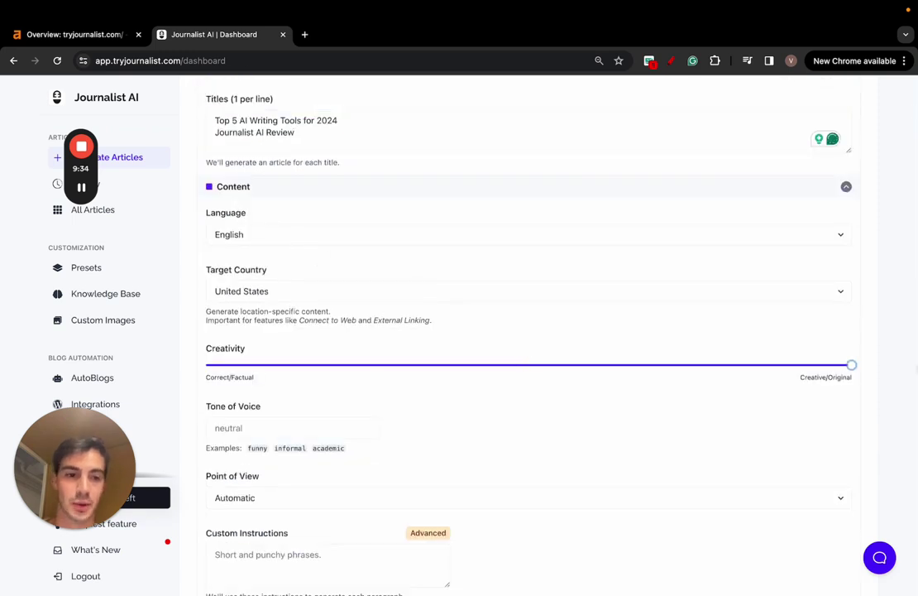
scroll(640, 320, down, 3)
click(293, 234)
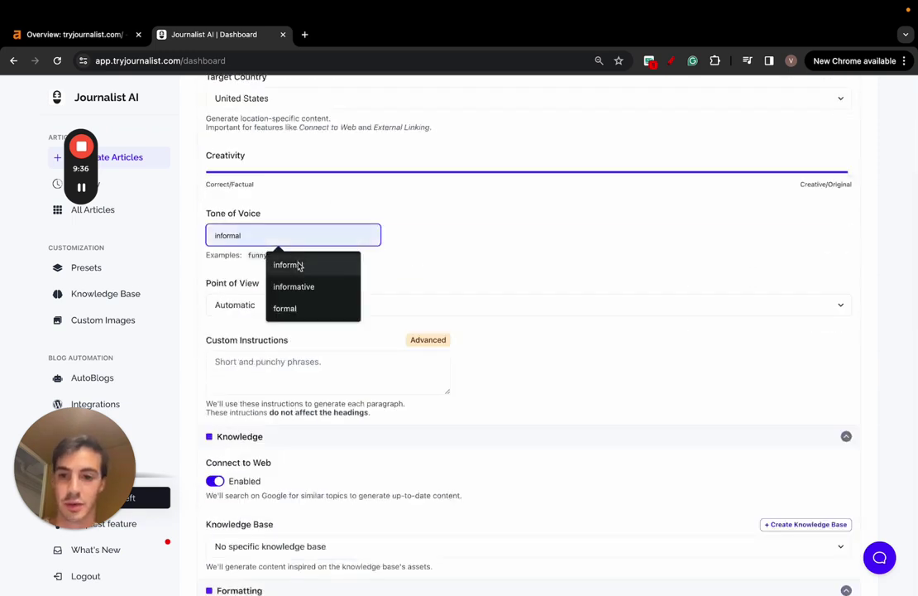
click(299, 264)
click(266, 304)
click(297, 321)
- Turn on italics and delete the sitemap URL from Internal Linking
scroll(296, 321, down, 5)
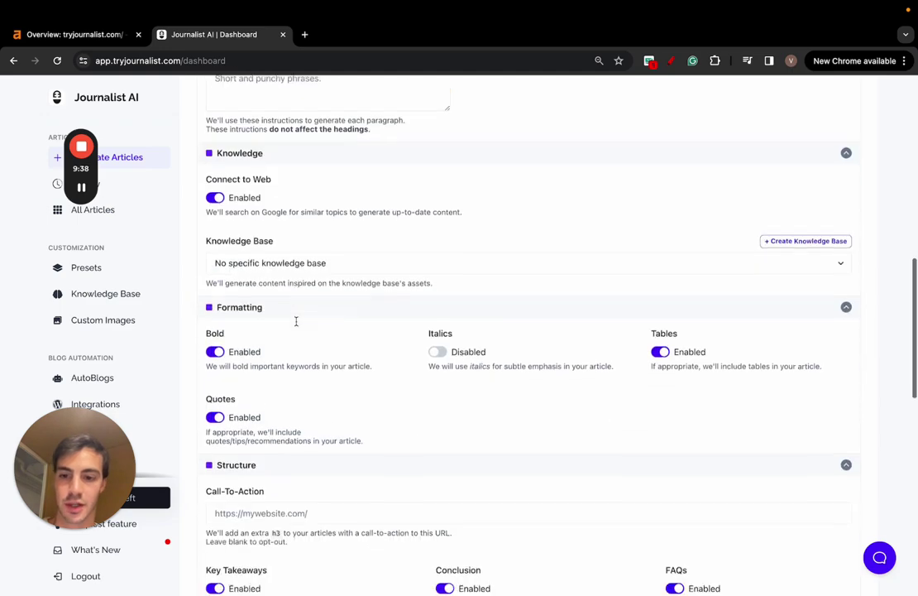
scroll(296, 321, down, 2)
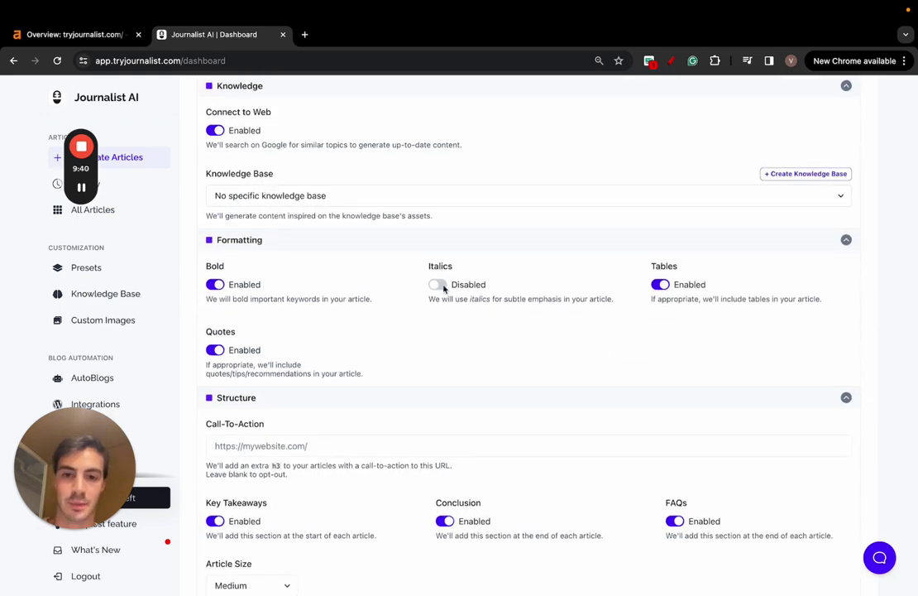
click(436, 286)
scroll(437, 291, down, 8)
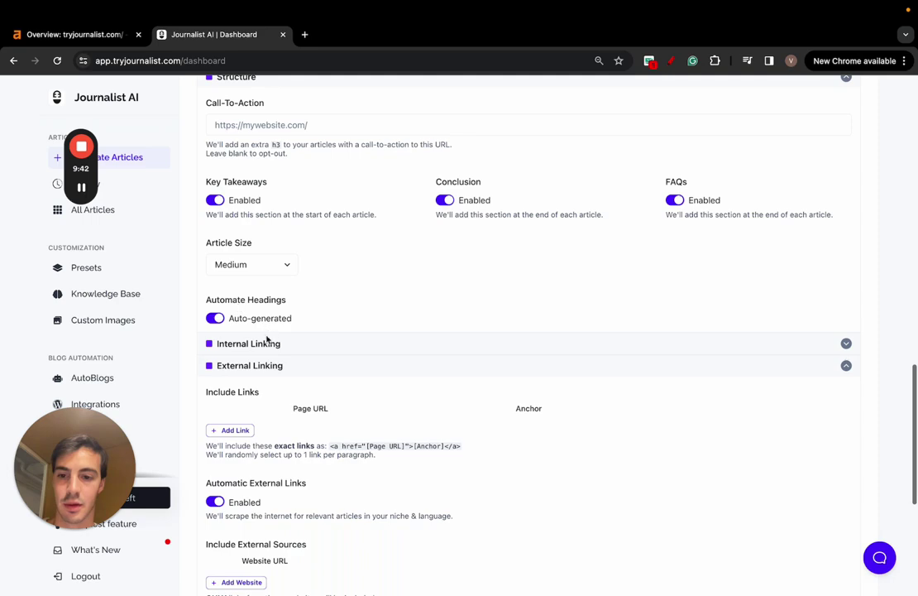
click(267, 341)
scroll(331, 331, down, 3)
triple_click(348, 314)
key(BackSpace)
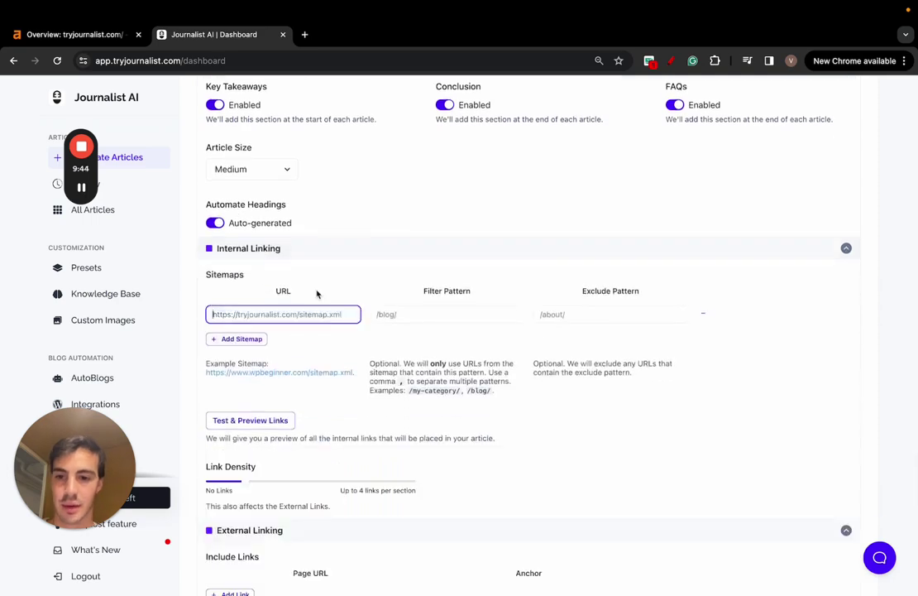
- Keep Stable Diffusion as the image provider in the image settings
scroll(316, 294, down, 13)
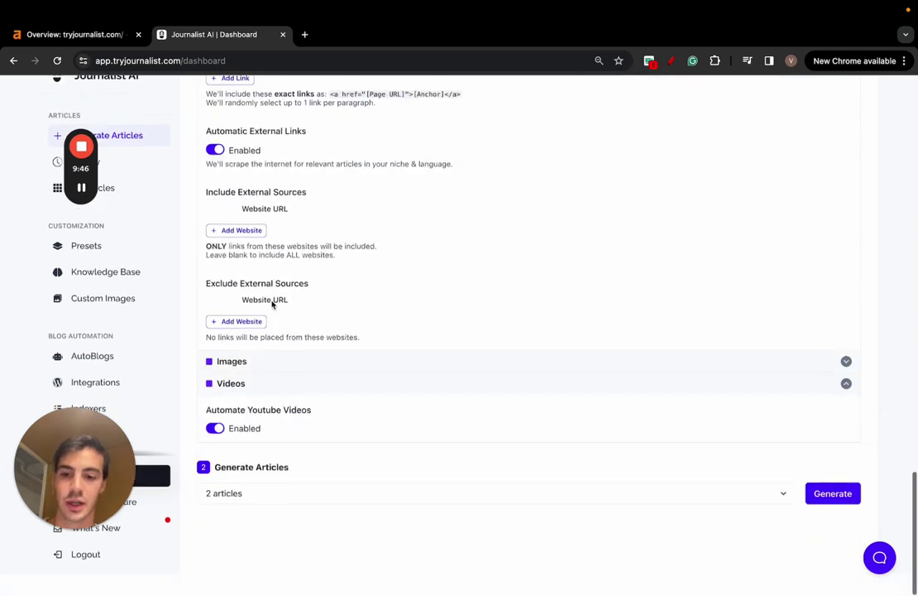
scroll(261, 348, up, 1)
click(250, 383)
click(282, 431)
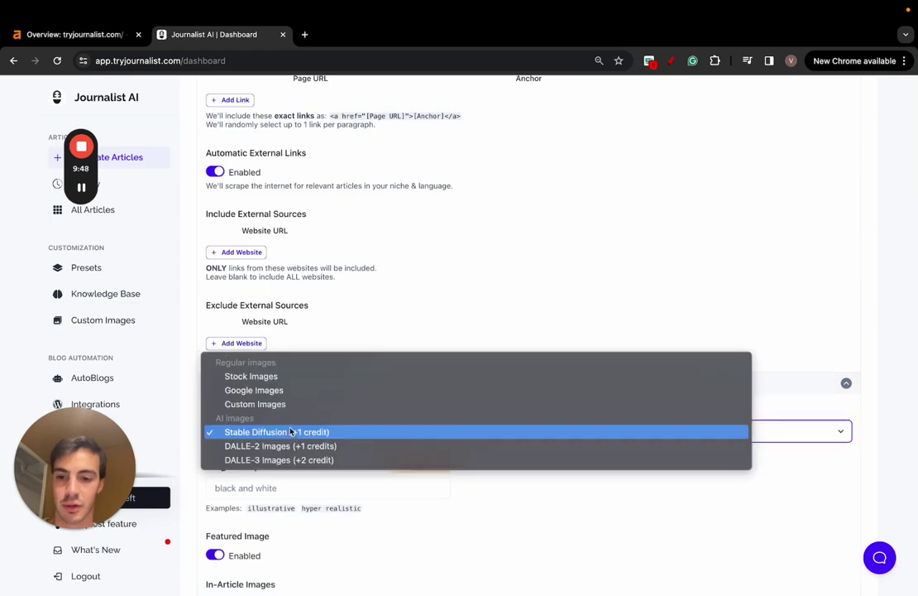
click(291, 431)
scroll(267, 459, down, 2)
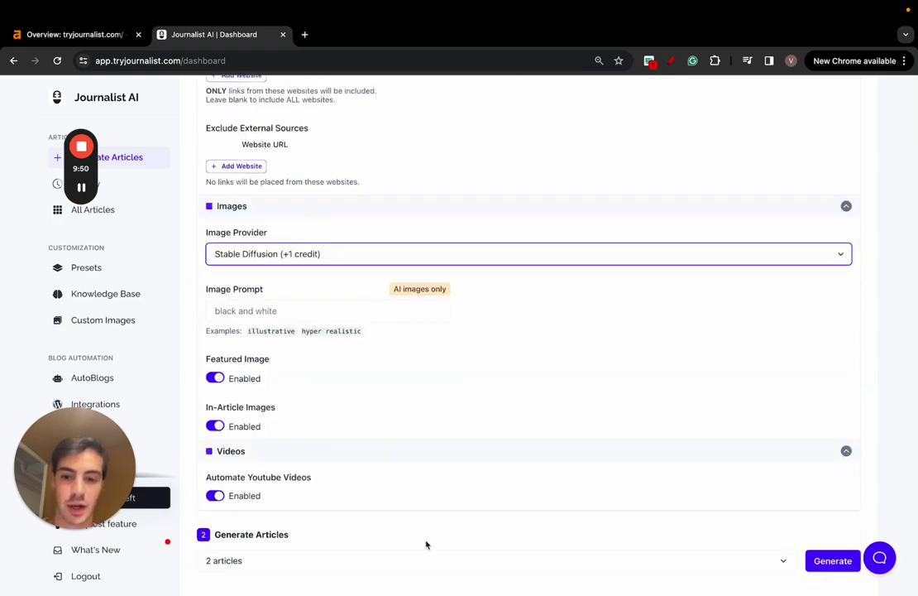
- Start generating the batch of two articles
click(832, 560)
scroll(355, 263, up, 3)
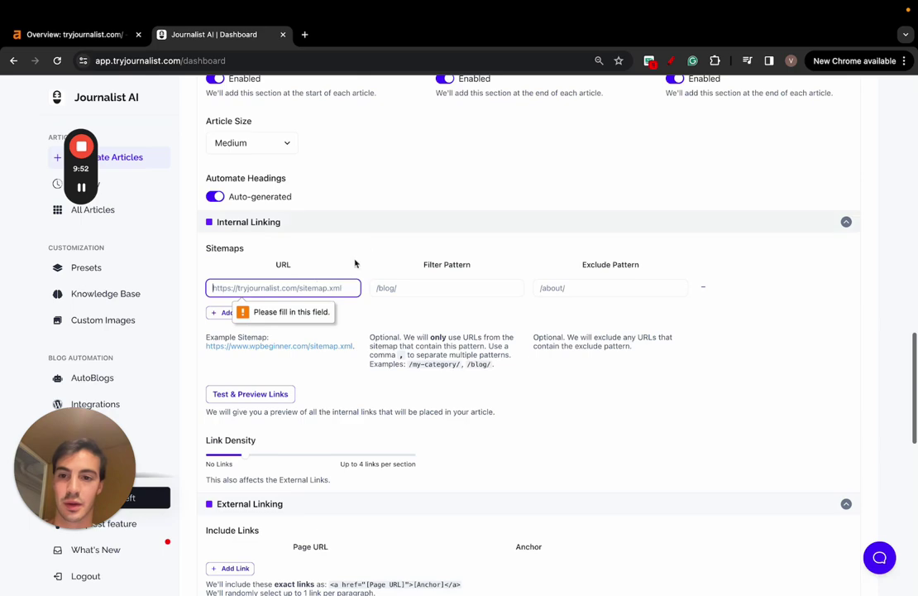
scroll(806, 465, down, 10)
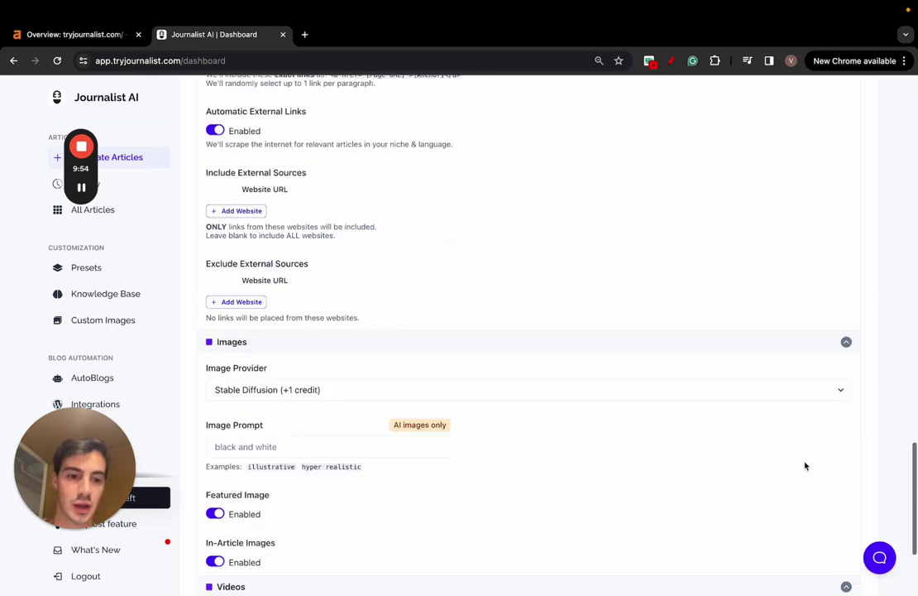
click(832, 514)
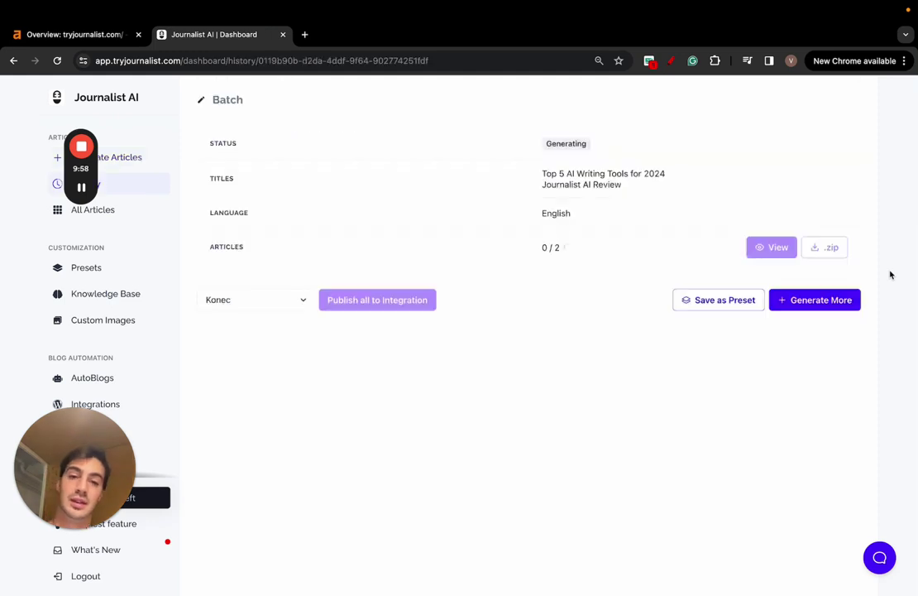
- Highlight the two generating titles, 'Top 5 AI Writing Tools for 2024' and 'Journalist AI Review'
triple_click(578, 176)
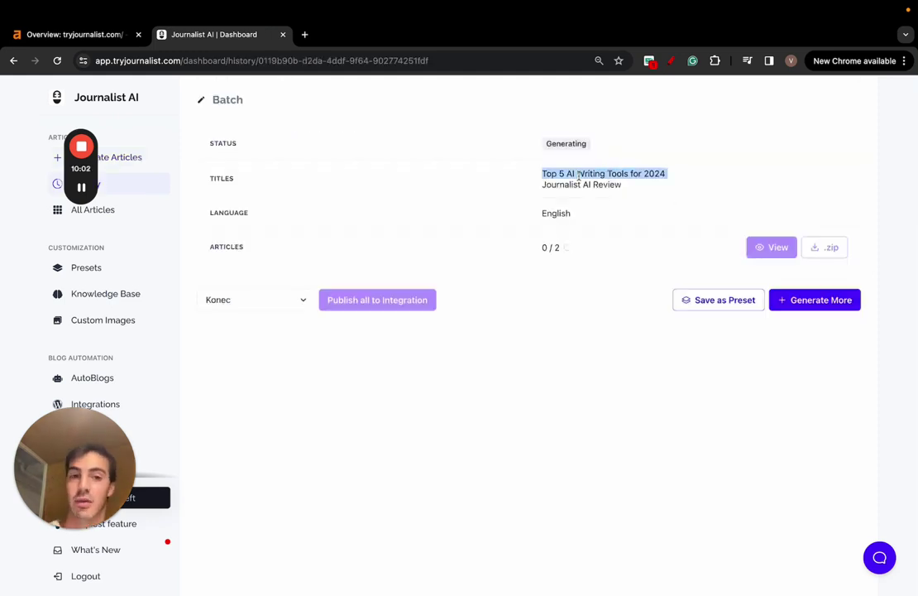
triple_click(578, 182)
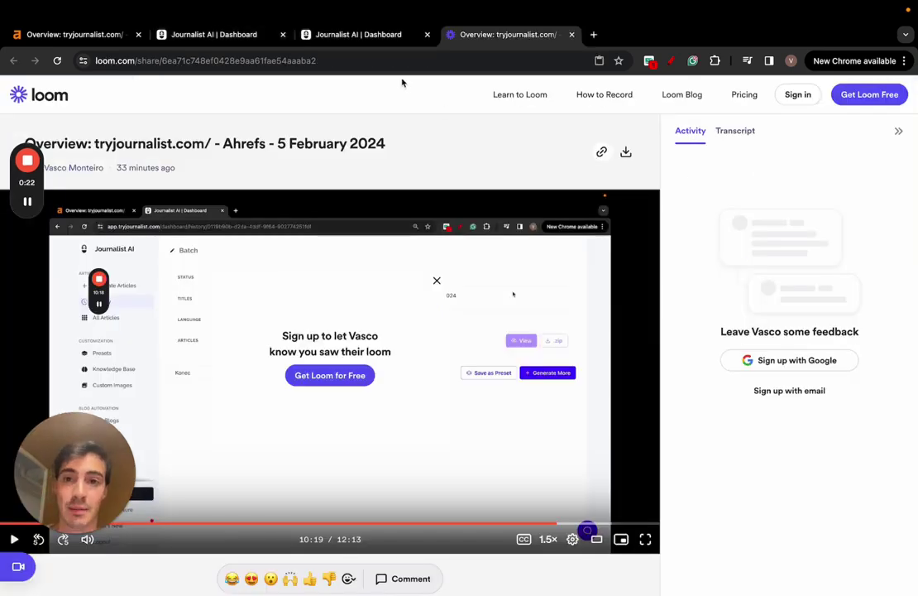
- In the other Journalist AI tab, go to History and select the AI Writing Tools Reviews batch
click(383, 38)
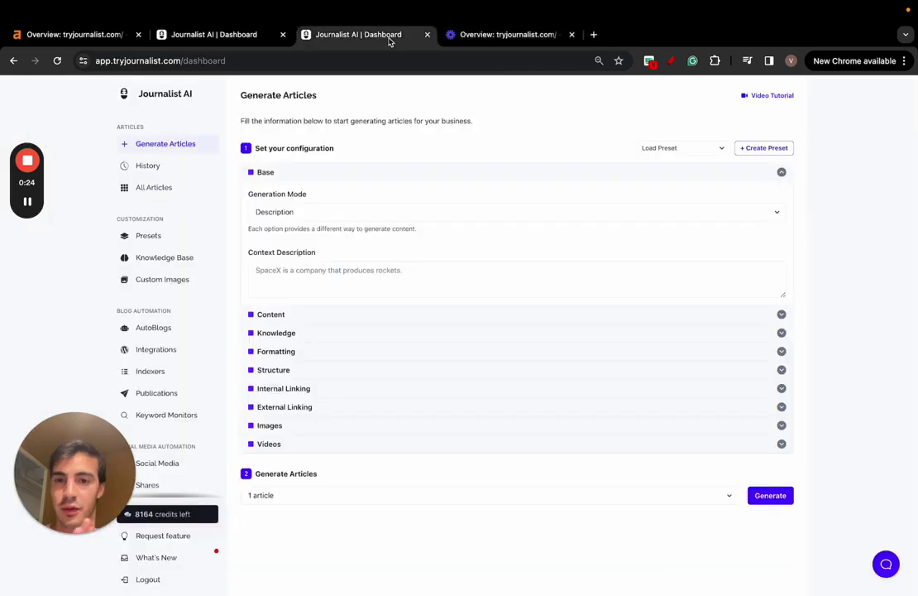
click(199, 167)
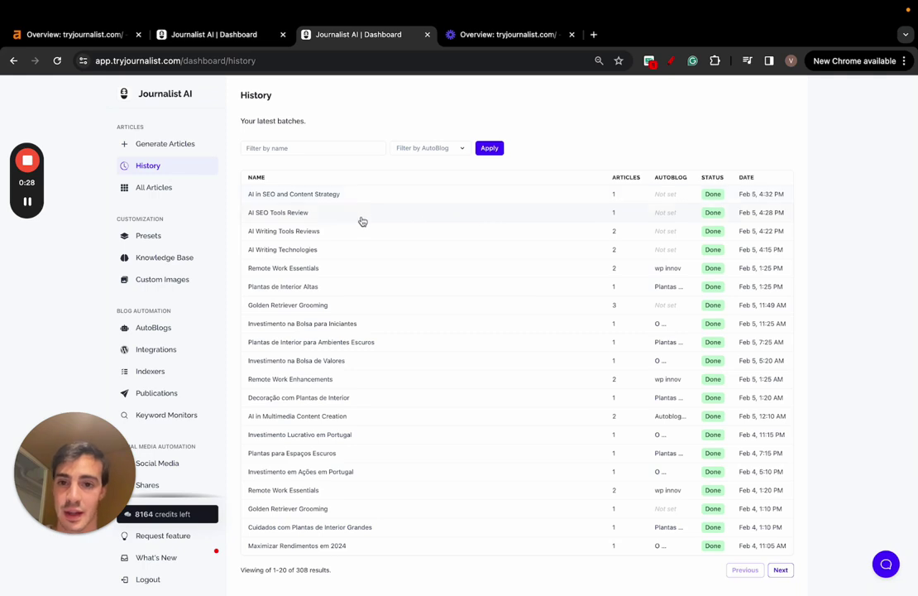
double_click(308, 231)
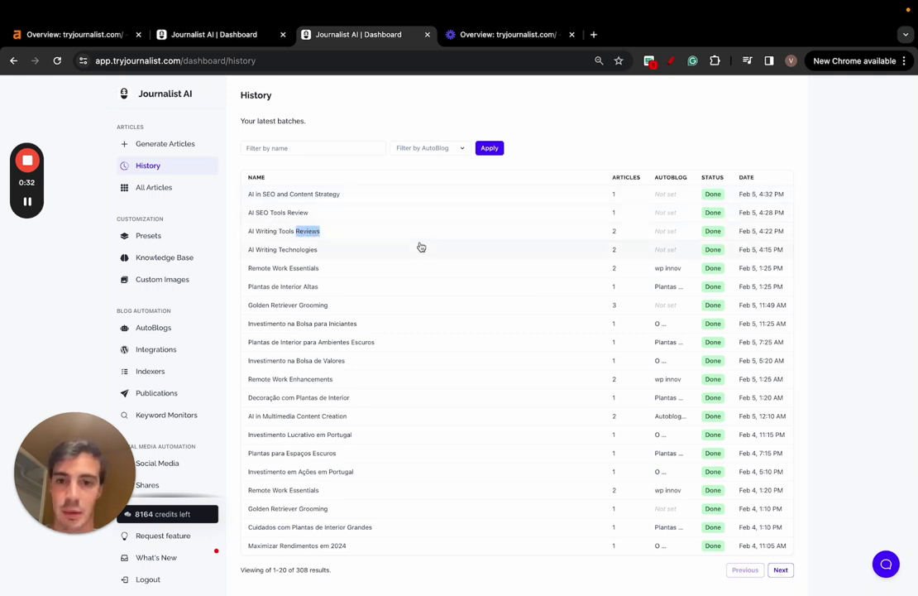
- Open the AI Writing Tools Reviews batch details and highlight both article titles
click(369, 231)
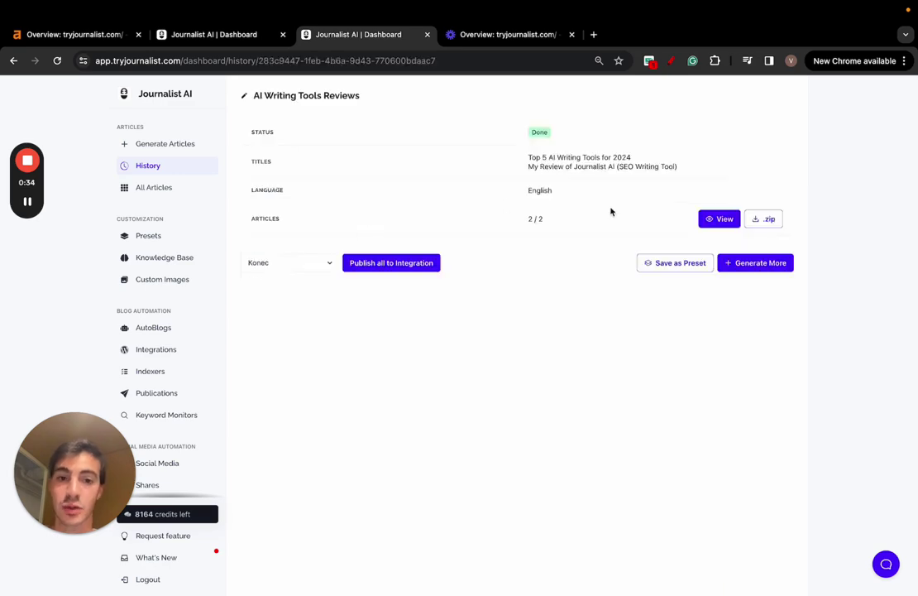
click(717, 219)
click(620, 189)
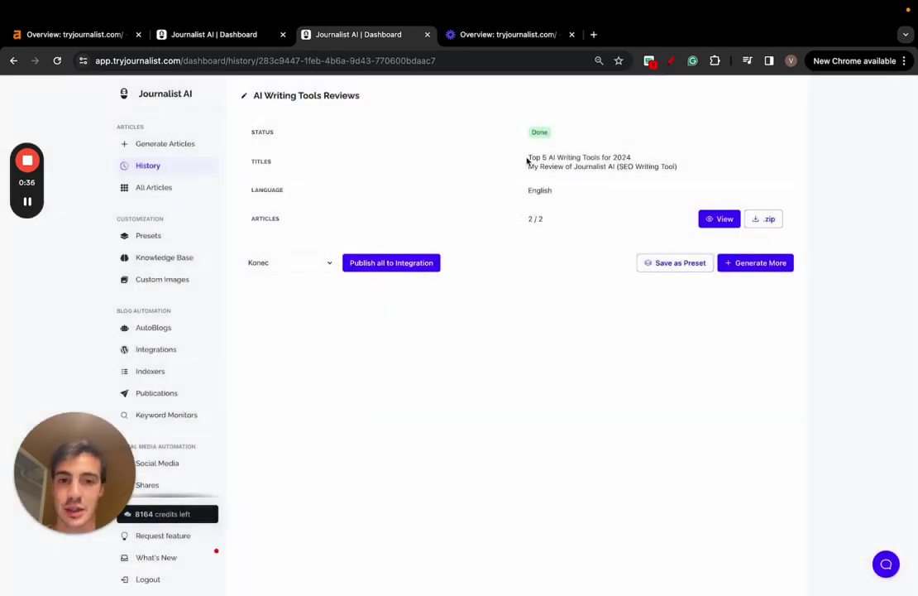
drag(527, 161, 650, 161)
drag(541, 166, 674, 168)
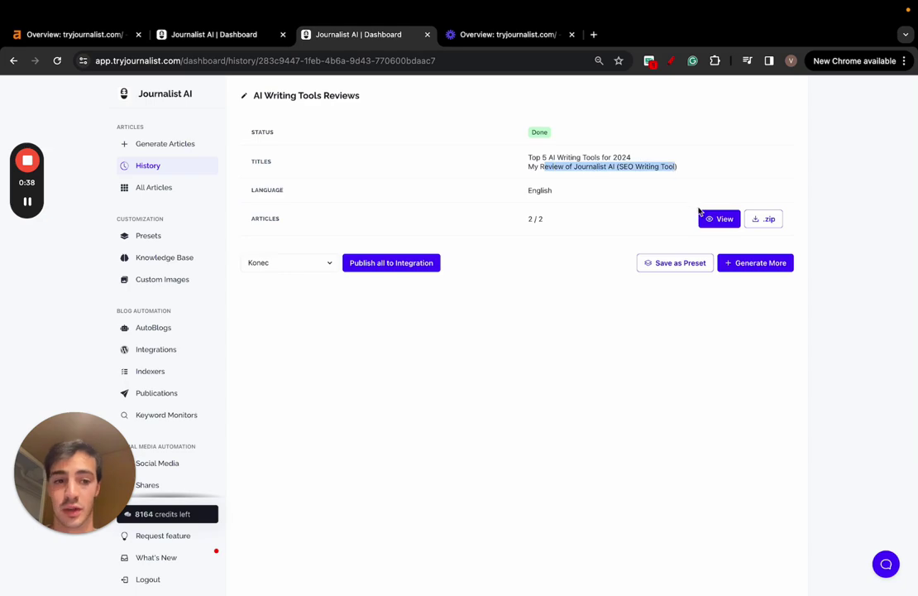
- Preview the Top 5 AI Writing Tools for 2024 article zoomed in and jump to '2. ClickUp'
click(705, 217)
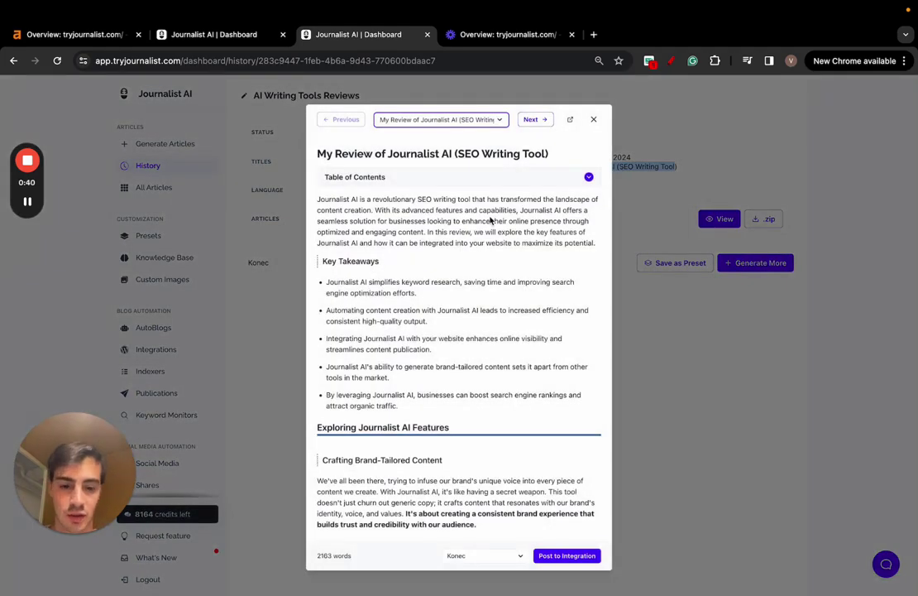
key(ctrl+plus)
click(547, 128)
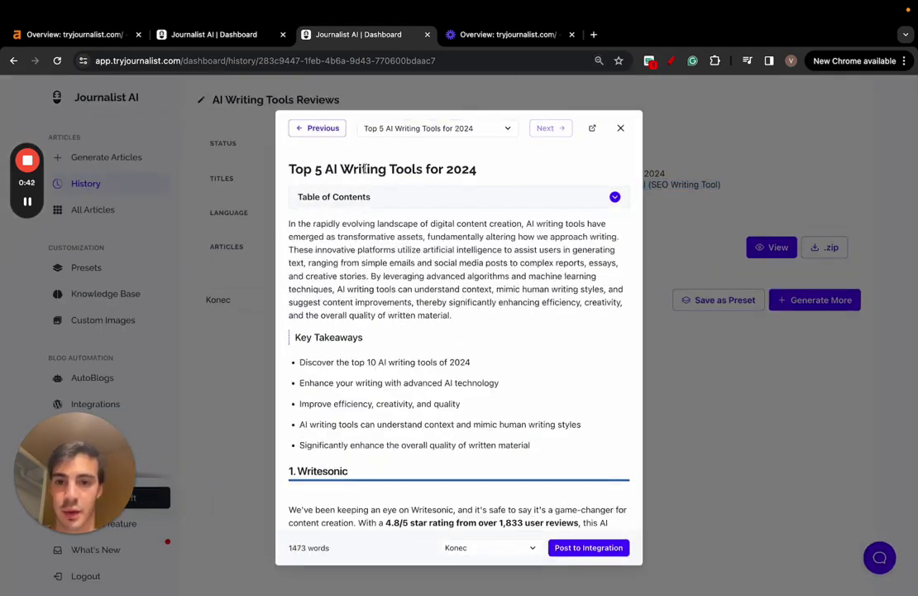
click(398, 207)
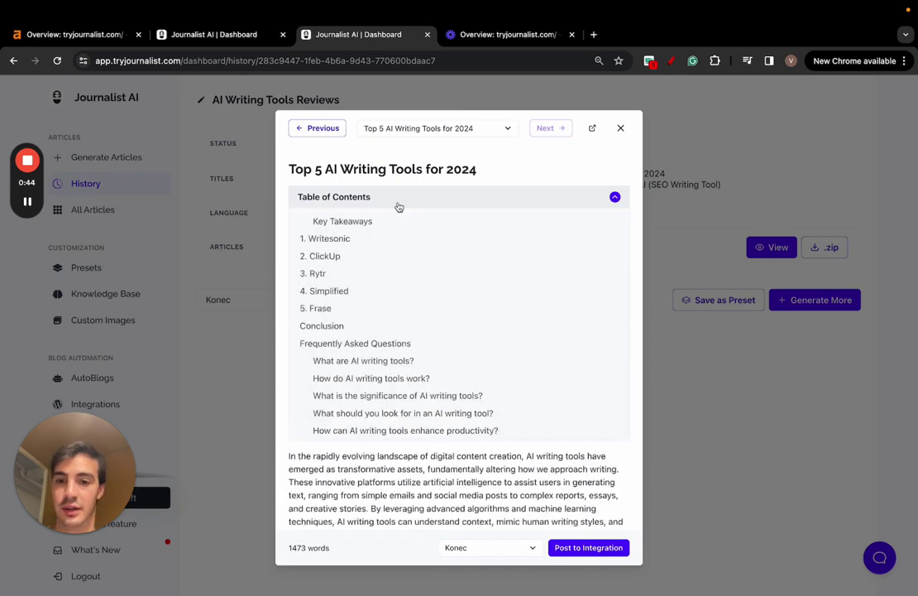
scroll(389, 258, down, 1)
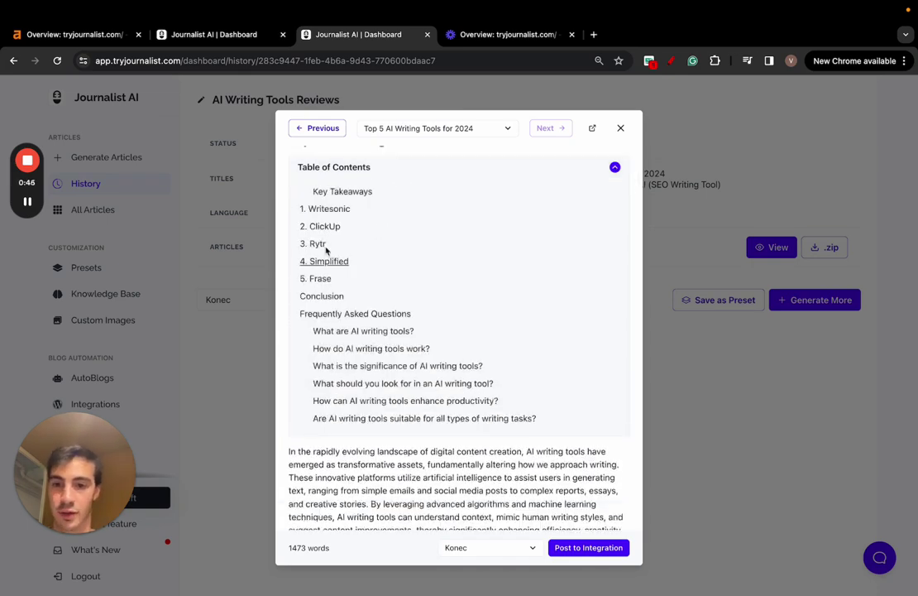
click(325, 226)
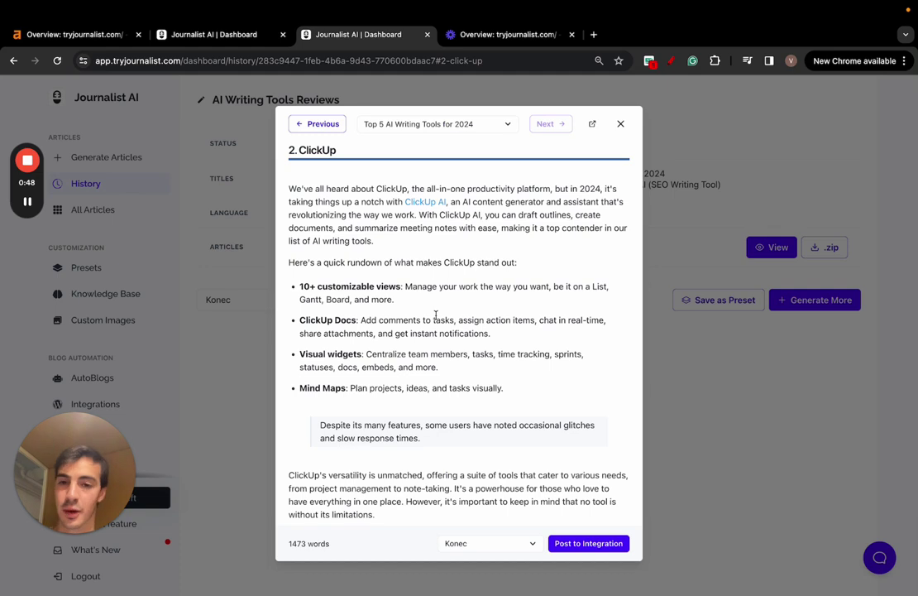
- Read through the ClickUp section and the rest of the article, then close the preview
drag(372, 199, 426, 205)
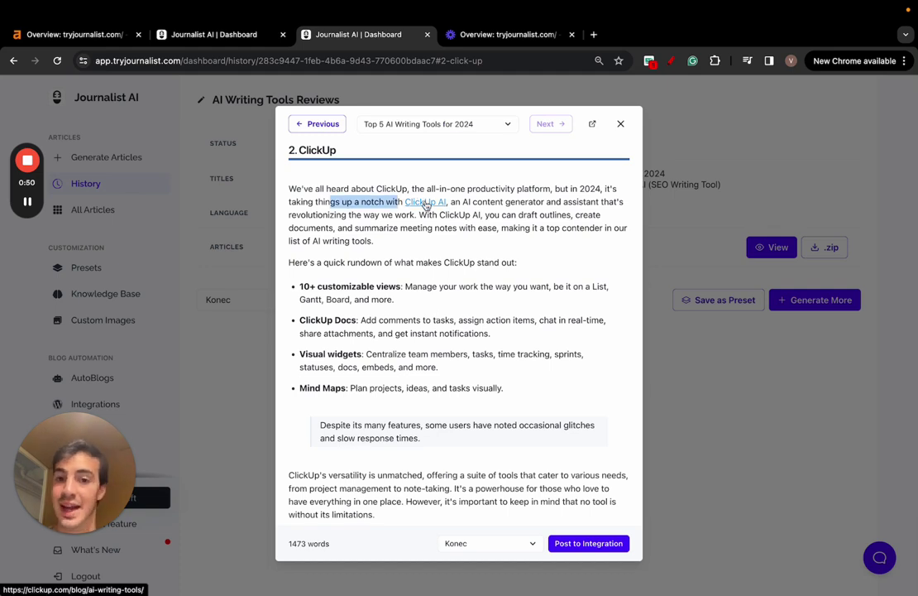
scroll(353, 214, down, 3)
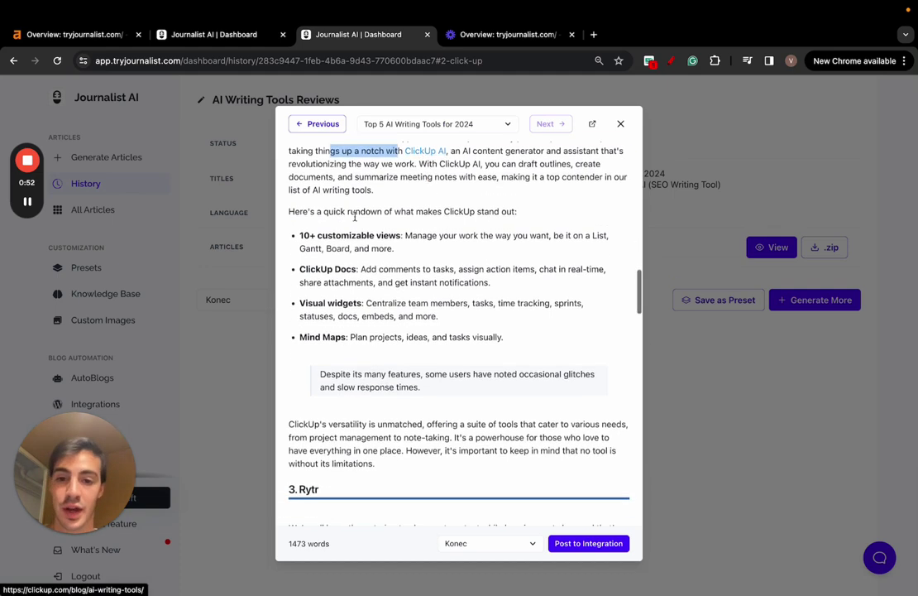
scroll(438, 383, down, 15)
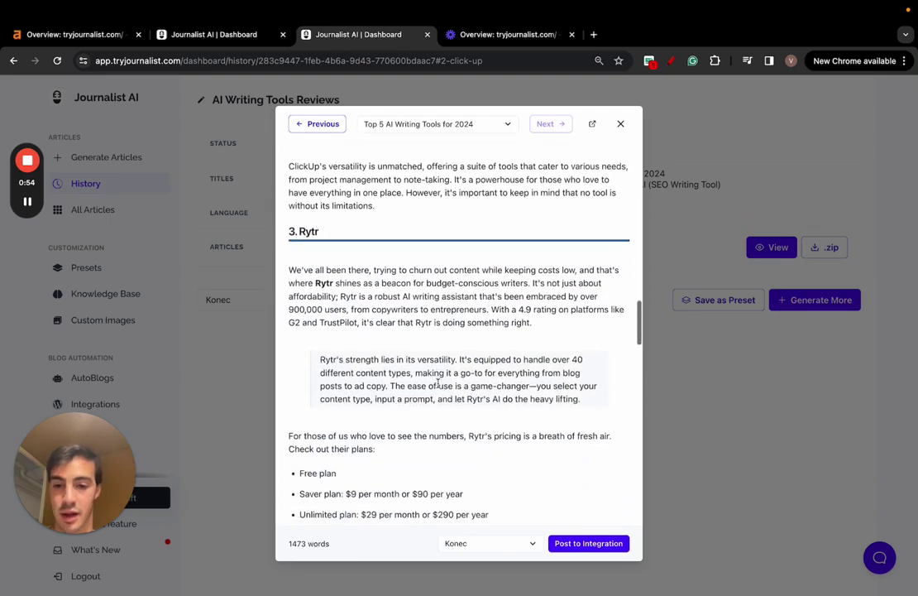
scroll(439, 387, down, 10)
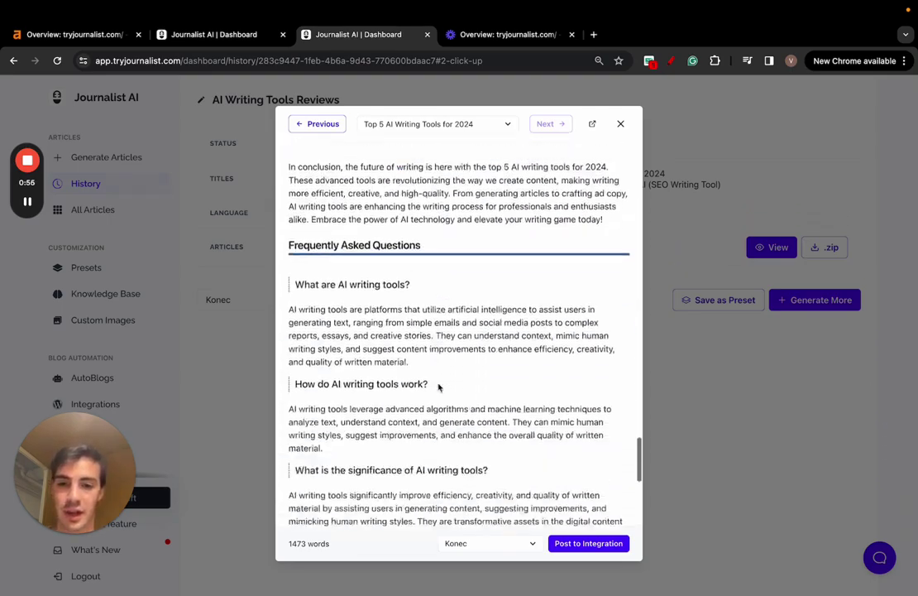
scroll(439, 384, up, 20)
scroll(438, 383, up, 10)
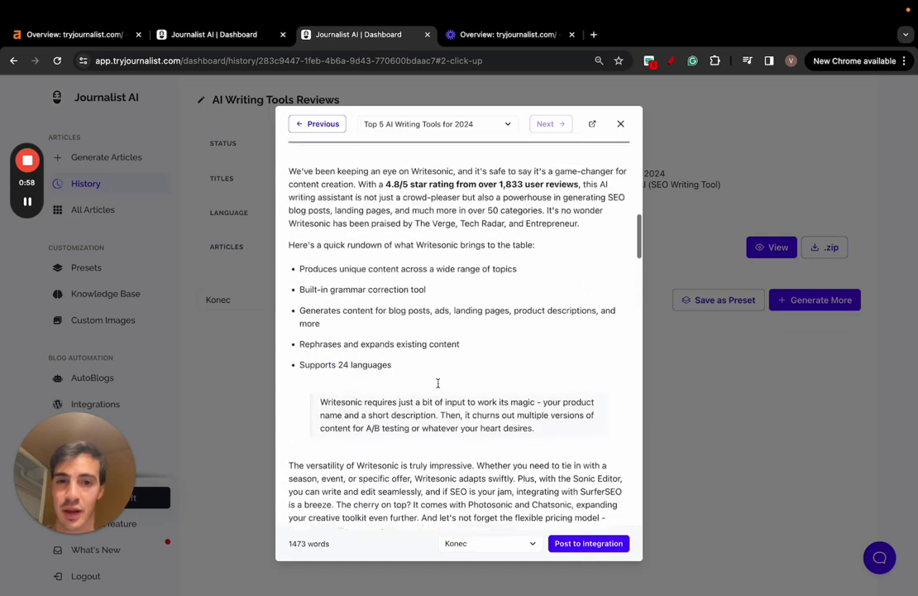
click(621, 123)
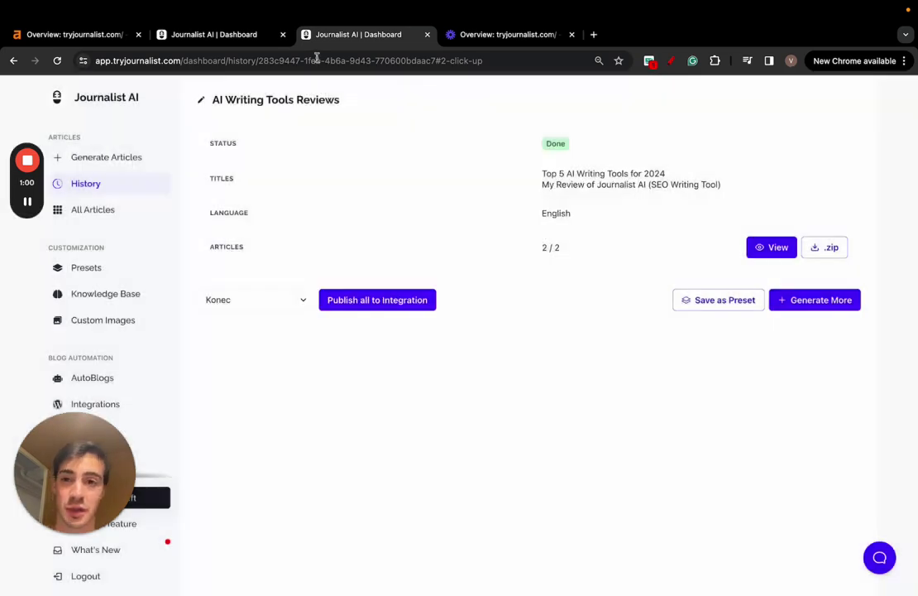
- Scroll through the 'How to Groom a Golden Retriever' article and play its embedded grooming video
click(258, 37)
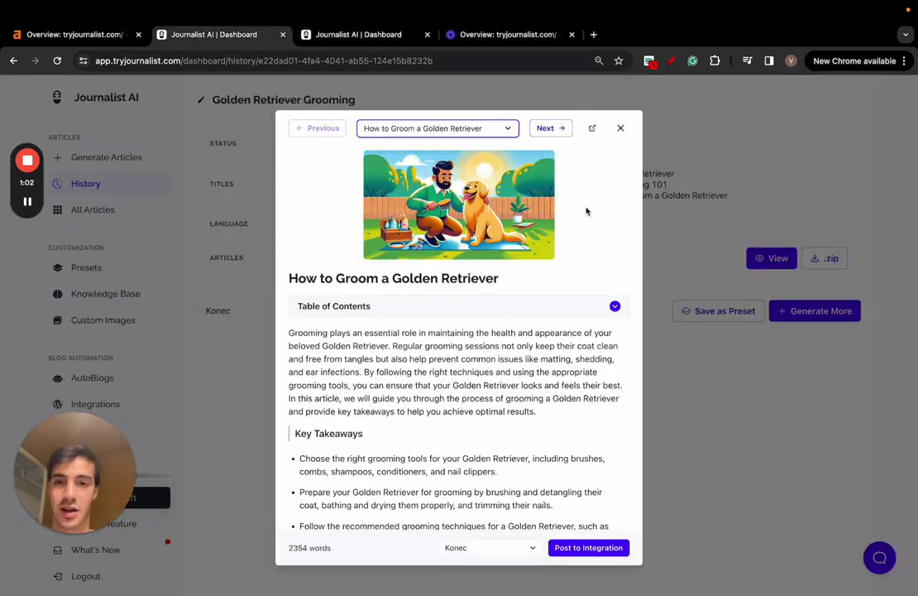
scroll(587, 212, down, 10)
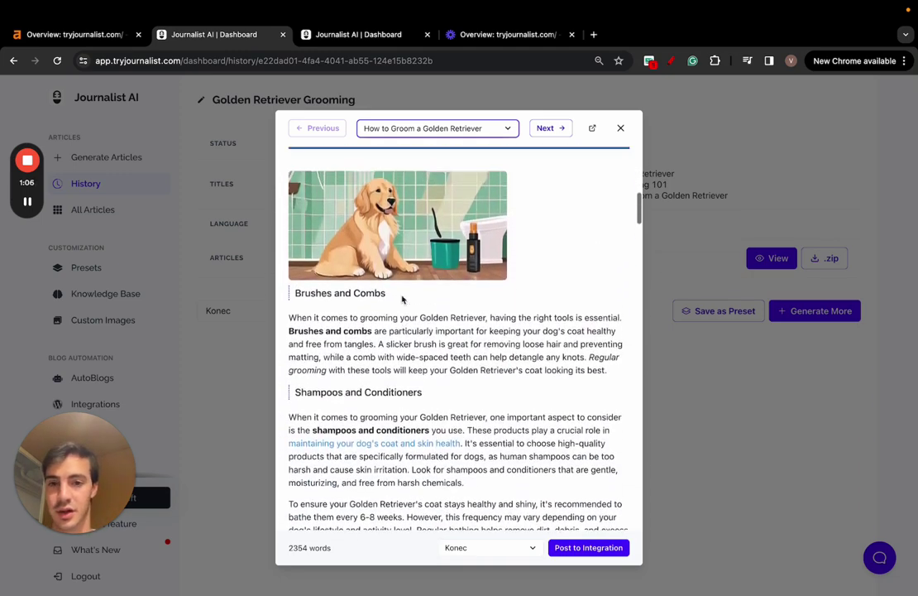
scroll(402, 299, up, 2)
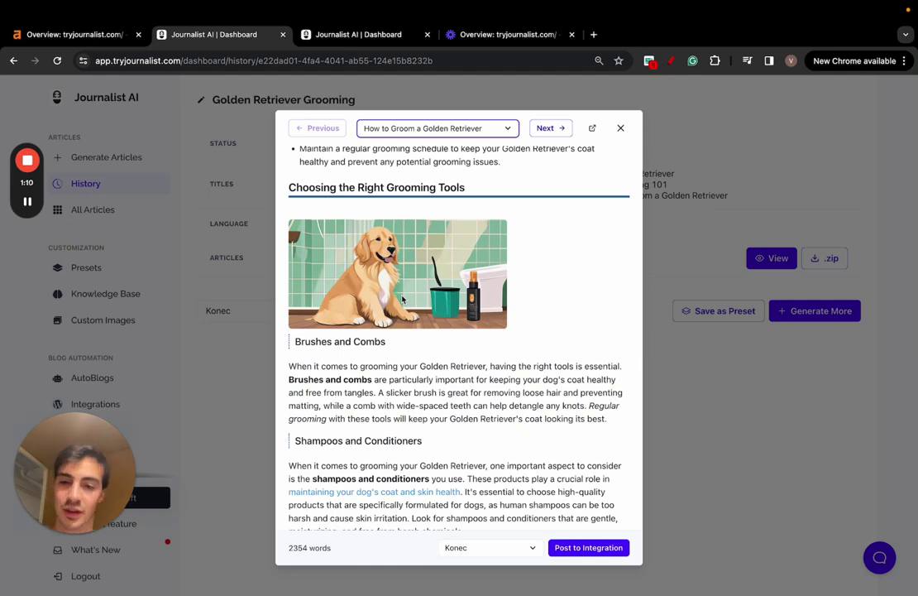
scroll(545, 269, down, 3)
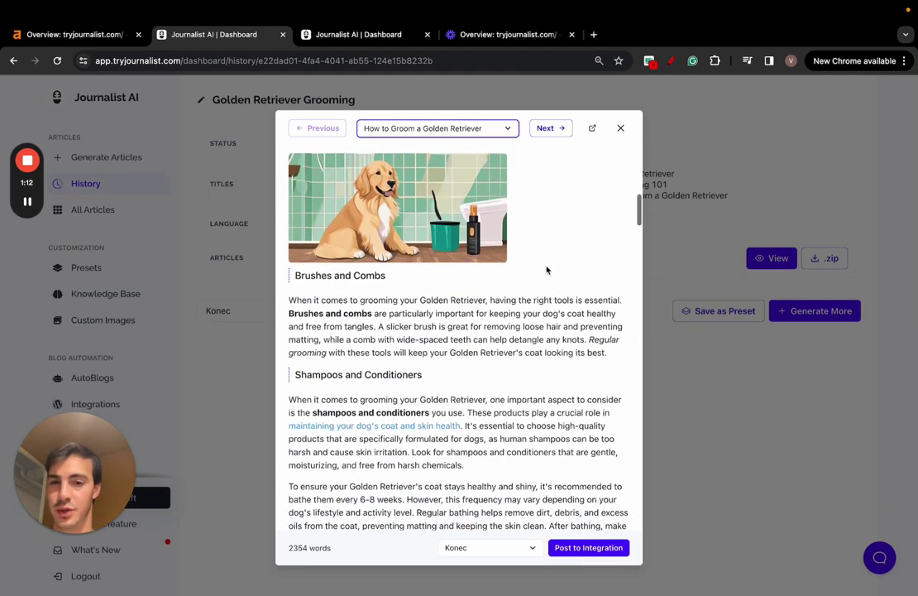
scroll(546, 269, down, 10)
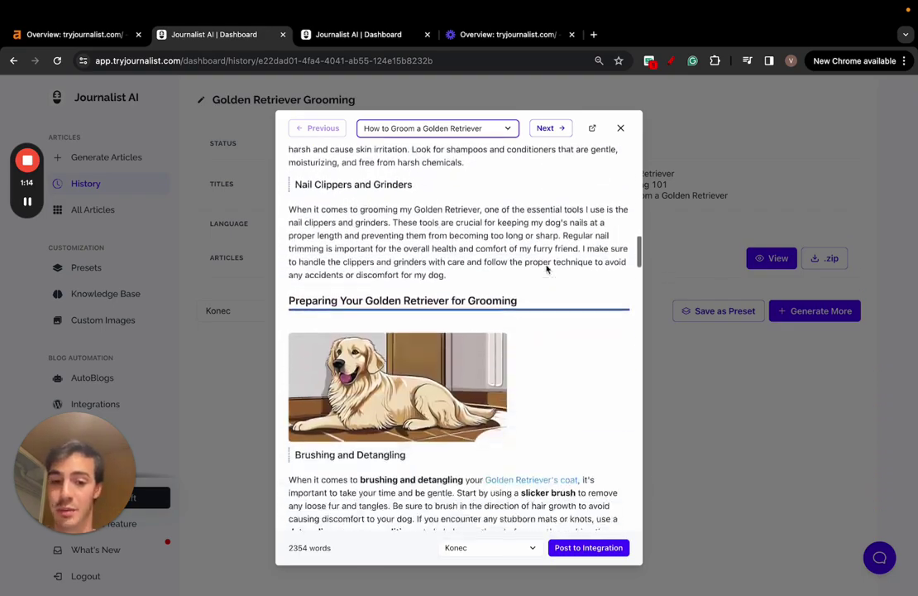
scroll(546, 269, down, 15)
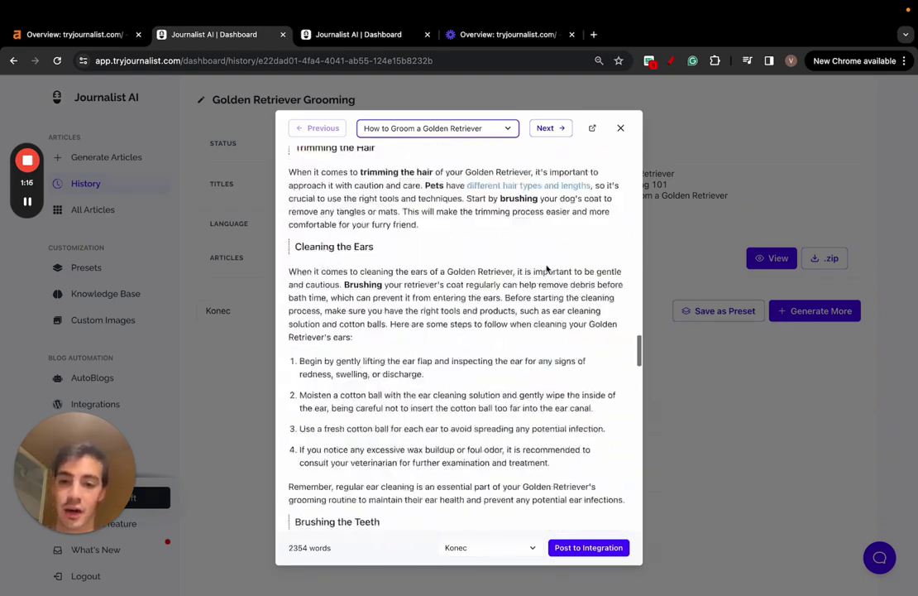
scroll(546, 269, down, 20)
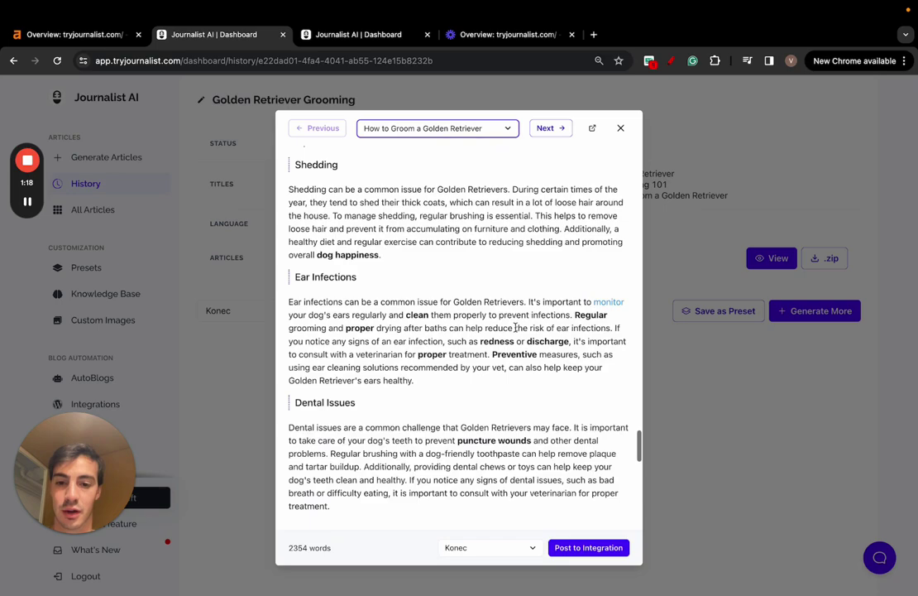
scroll(515, 327, down, 8)
scroll(515, 328, up, 8)
click(479, 268)
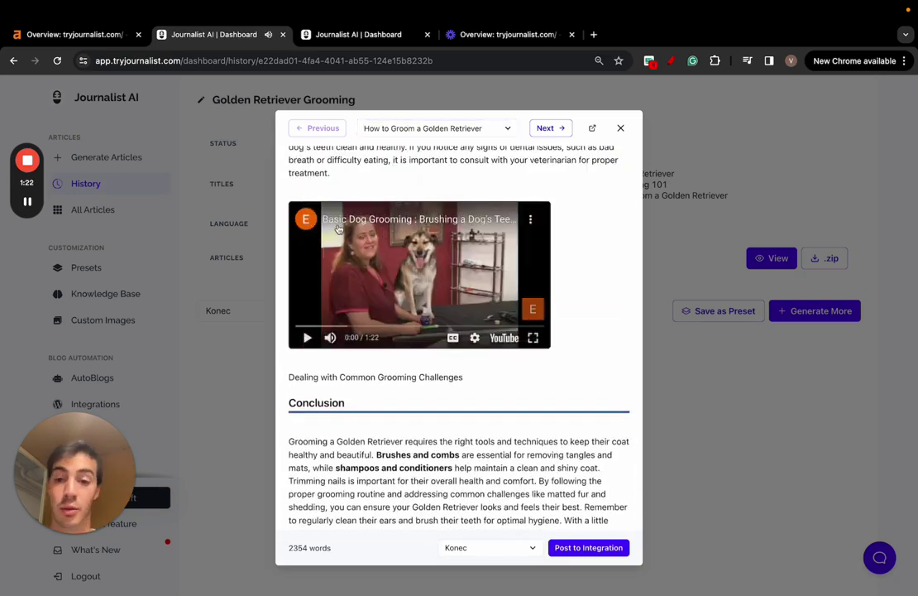
scroll(581, 207, up, 20)
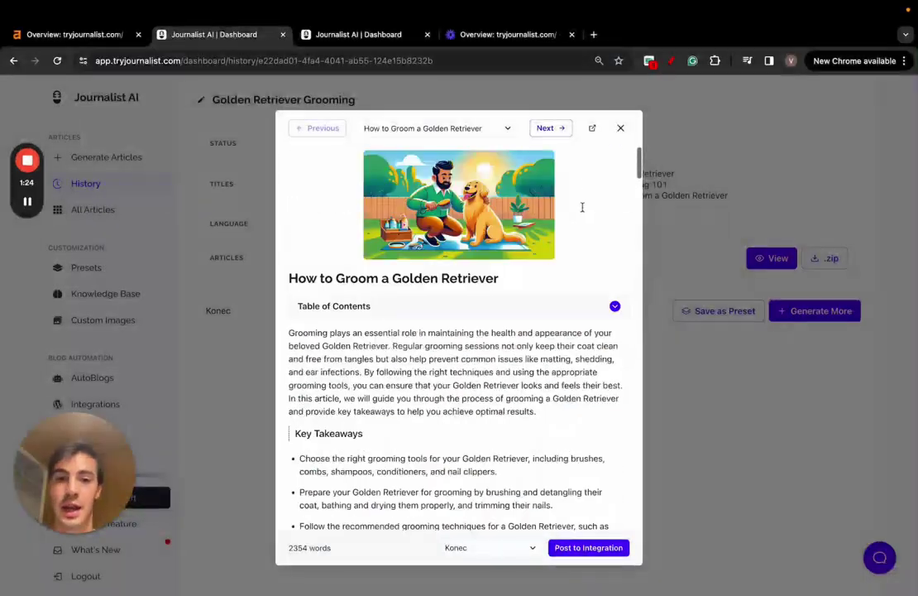
- Read the '10 Steps to Properly Groom a Golden Retriever' article, then close the preview
click(549, 128)
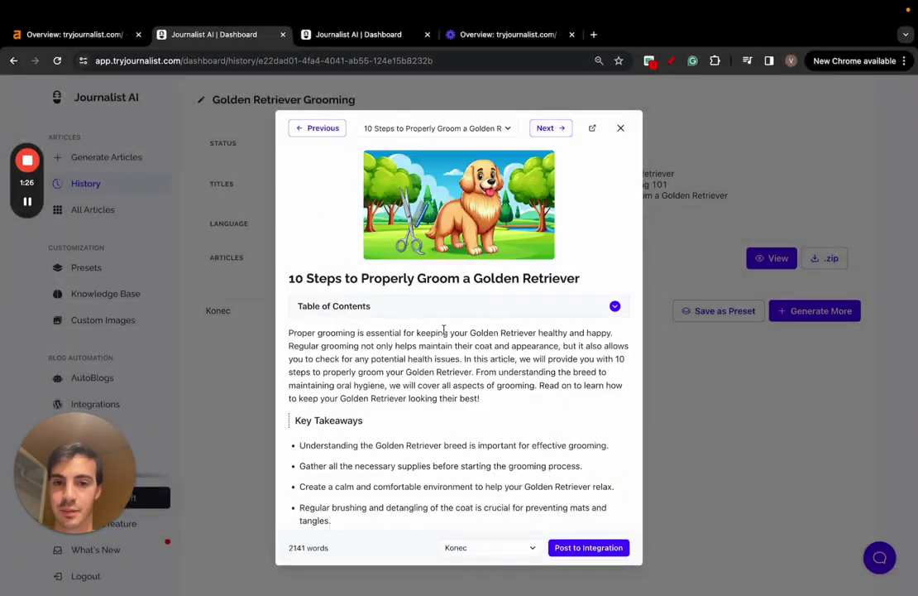
scroll(443, 330, down, 20)
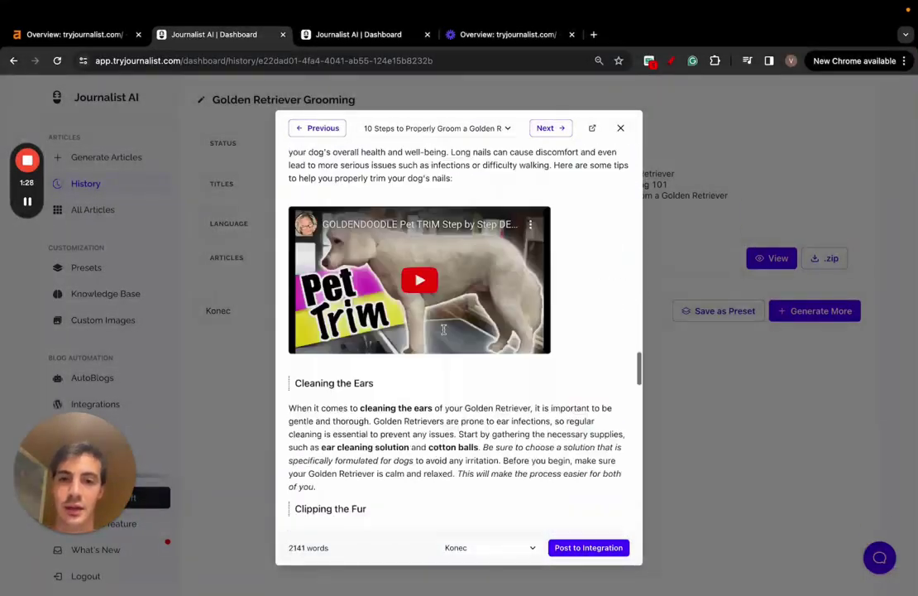
scroll(443, 329, down, 5)
scroll(513, 248, up, 15)
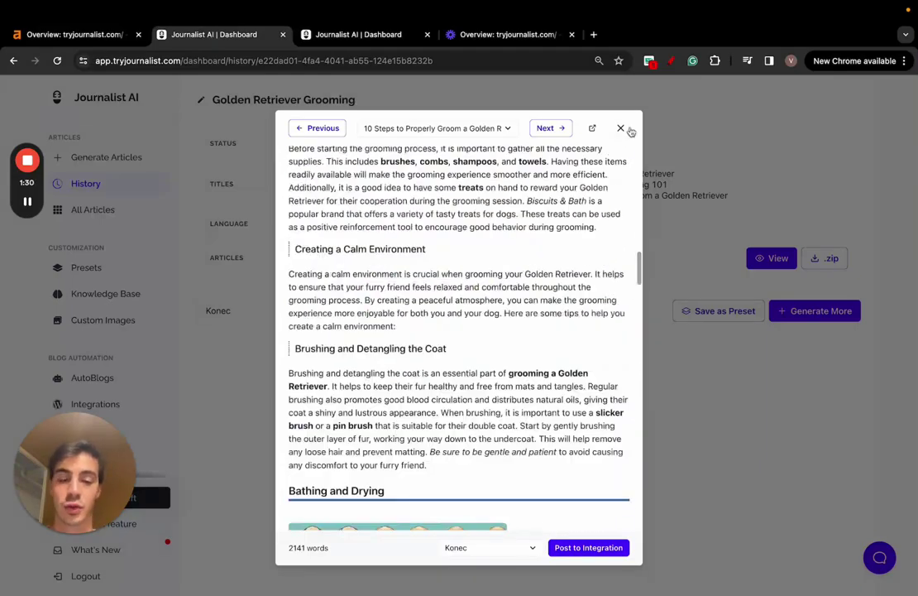
scroll(530, 199, up, 12)
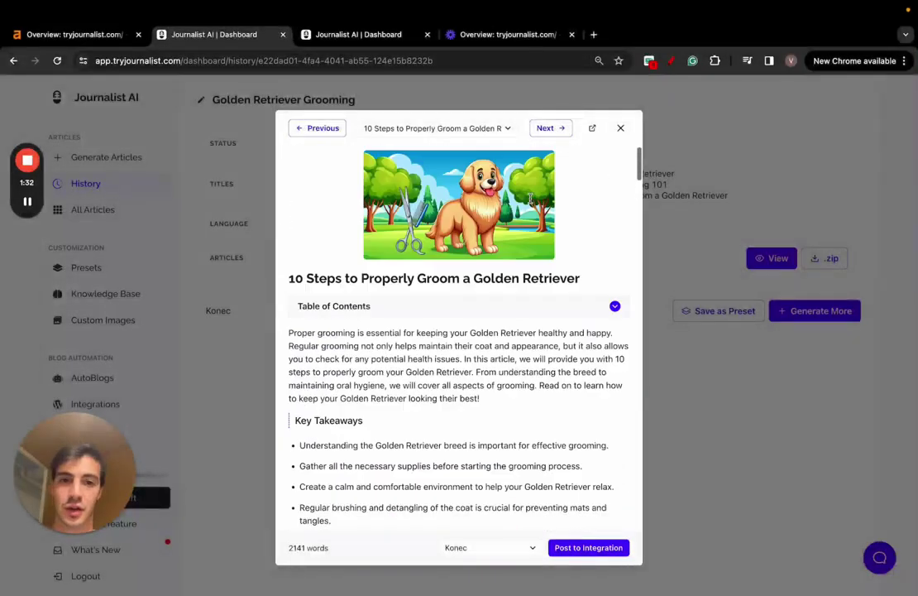
click(620, 129)
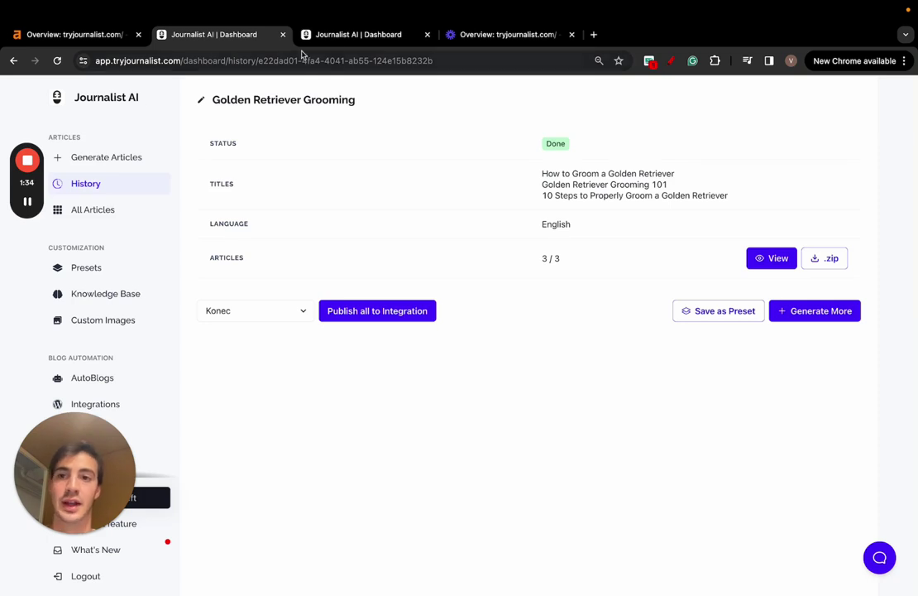
- Highlight both finished titles in the AI Writing Tools Reviews batch, starting with 'Top 5 AI Writing Tools for 2024'
click(339, 45)
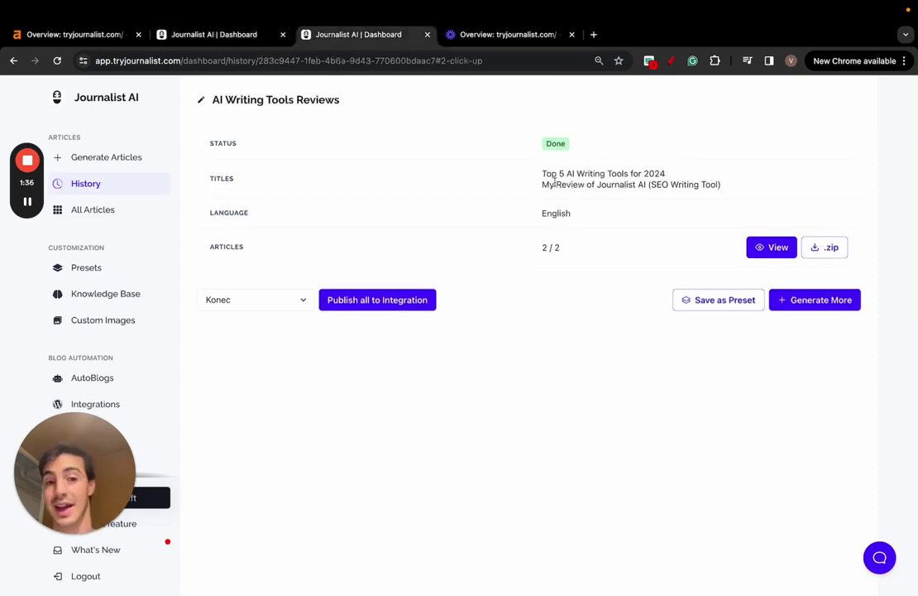
drag(544, 177, 733, 180)
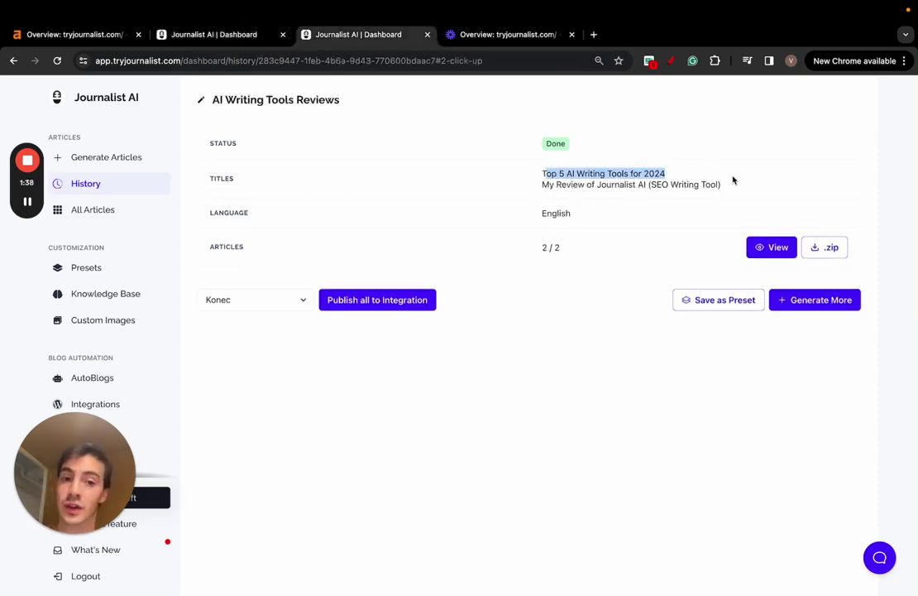
triple_click(676, 185)
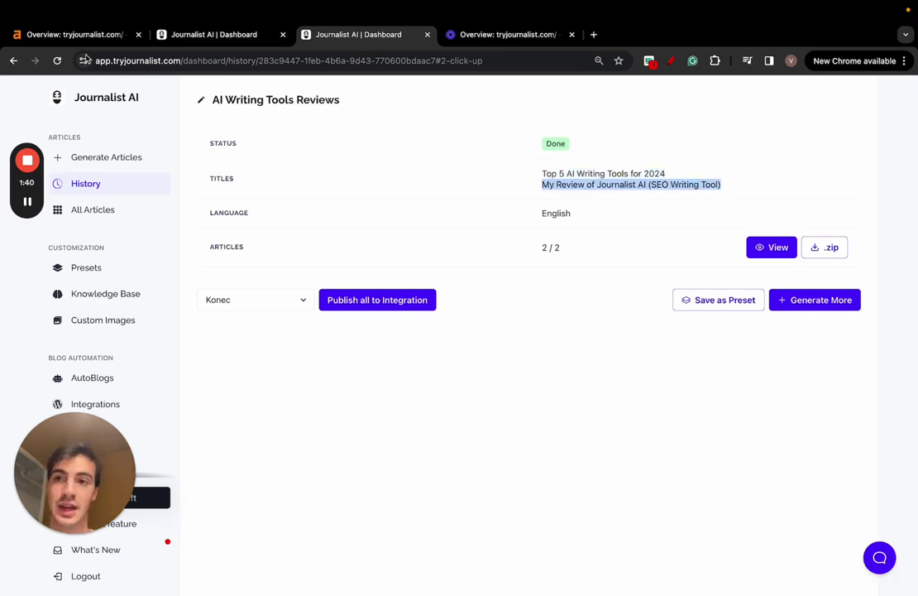
click(104, 43)
- Scroll the tryjournalist.com overview to show 1.9K backlinks, 160 referring domains and 77.4% US traffic
scroll(364, 192, down, 1)
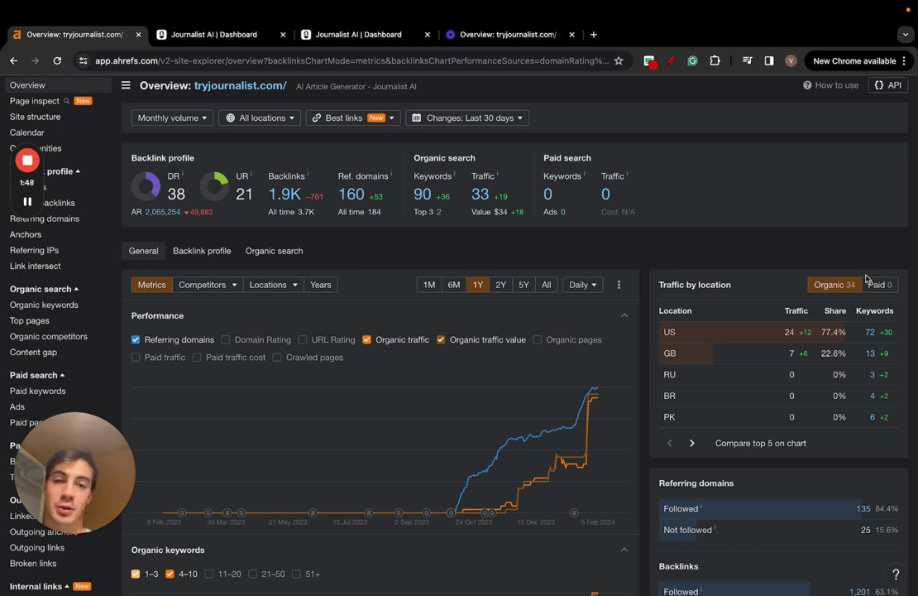
- On the Untitled Miro board, draw '2.' followed by an L for the second step
key(ctrl+Right)
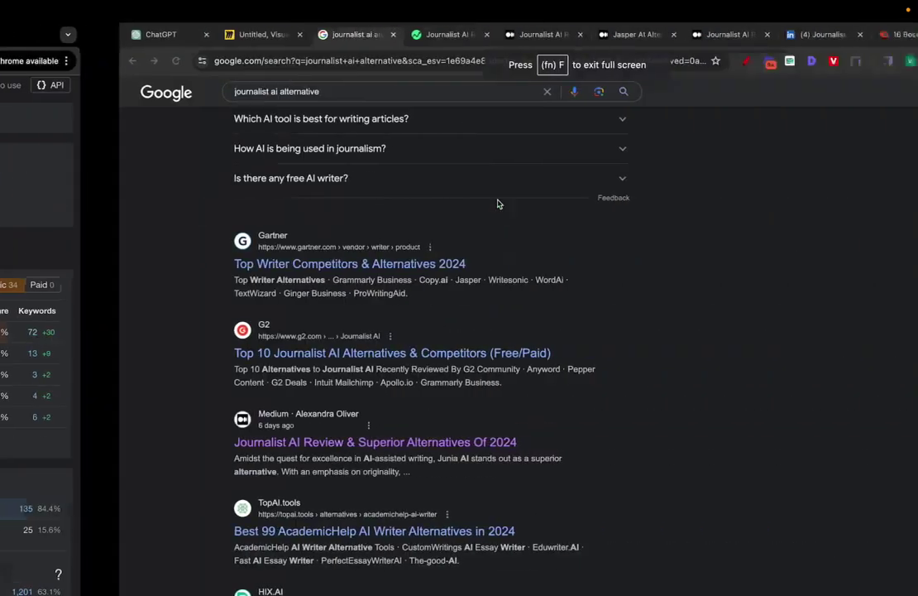
click(158, 37)
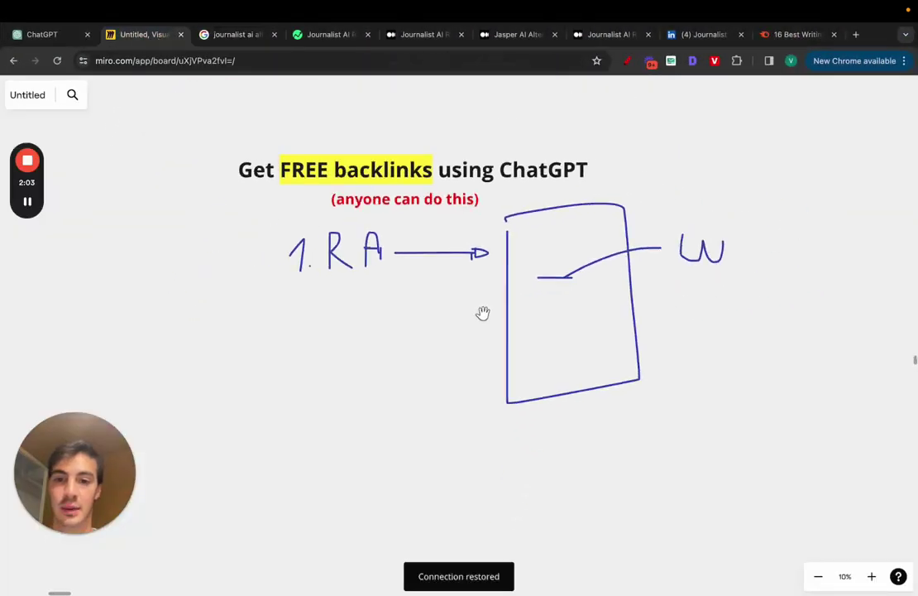
scroll(383, 321, down, 3)
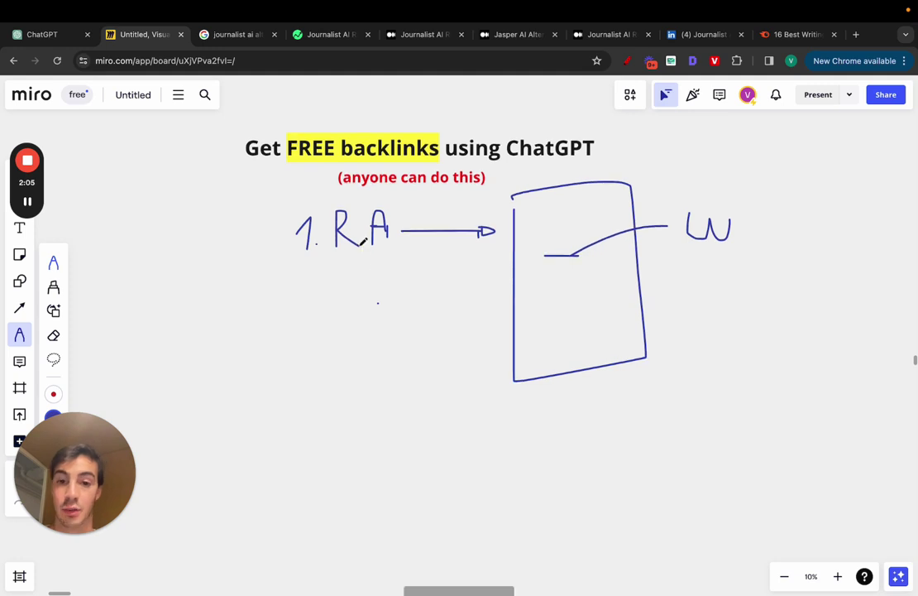
drag(298, 373, 300, 397)
click(321, 395)
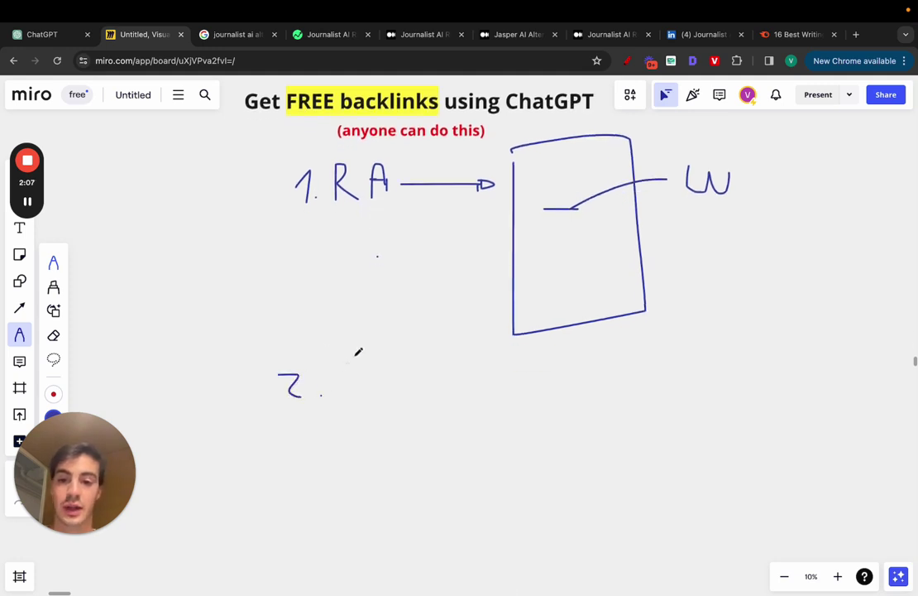
drag(356, 355, 386, 418)
- Draw an arrow from the L into a tall box, then return to Ahrefs
mouse_move(432, 368)
mouse_down()
mouse_move(550, 369)
mouse_move(541, 376)
mouse_up()
mouse_move(612, 328)
mouse_down()
mouse_move(757, 554)
mouse_move(638, 324)
mouse_up()
scroll(638, 324, right, 3)
scroll(638, 323, right, 3)
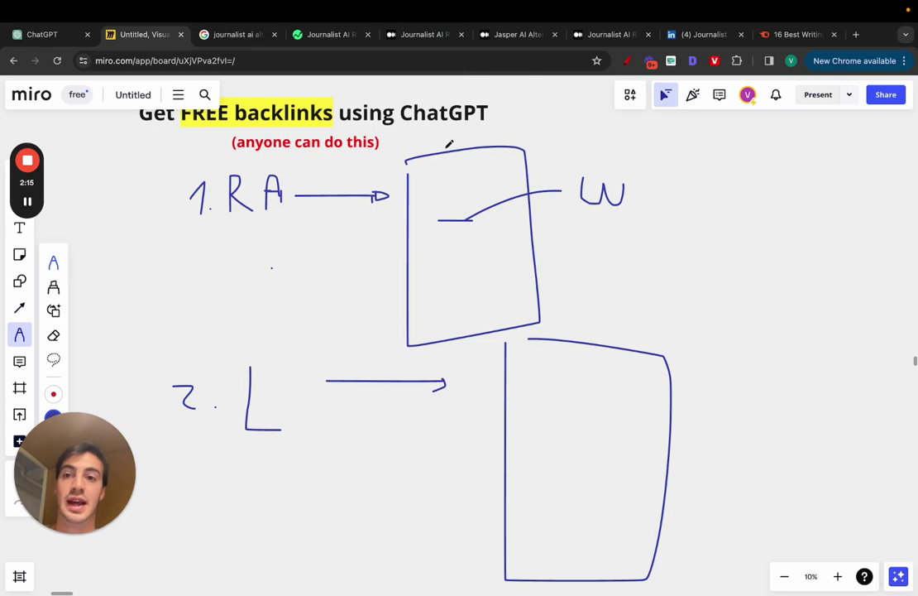
key(ctrl+Right)
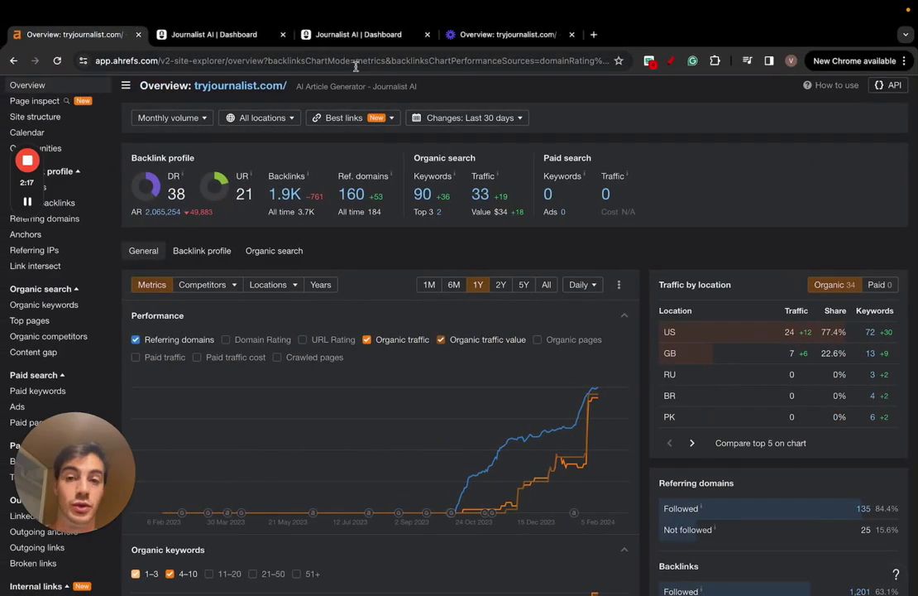
- Glance at the Golden Retriever Grooming batch, then in Miro underline RA and lengthen the L's base
click(258, 41)
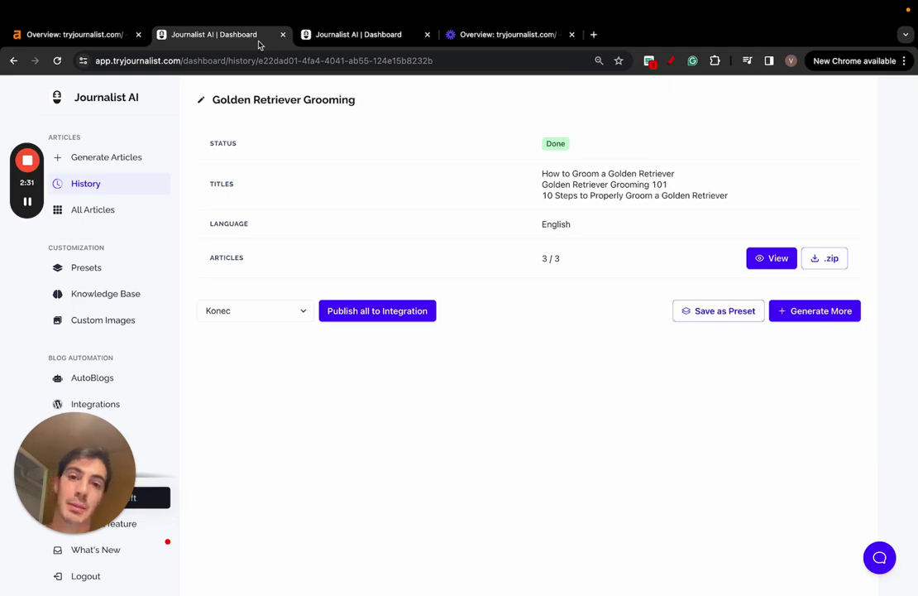
click(117, 37)
key(ctrl+Right)
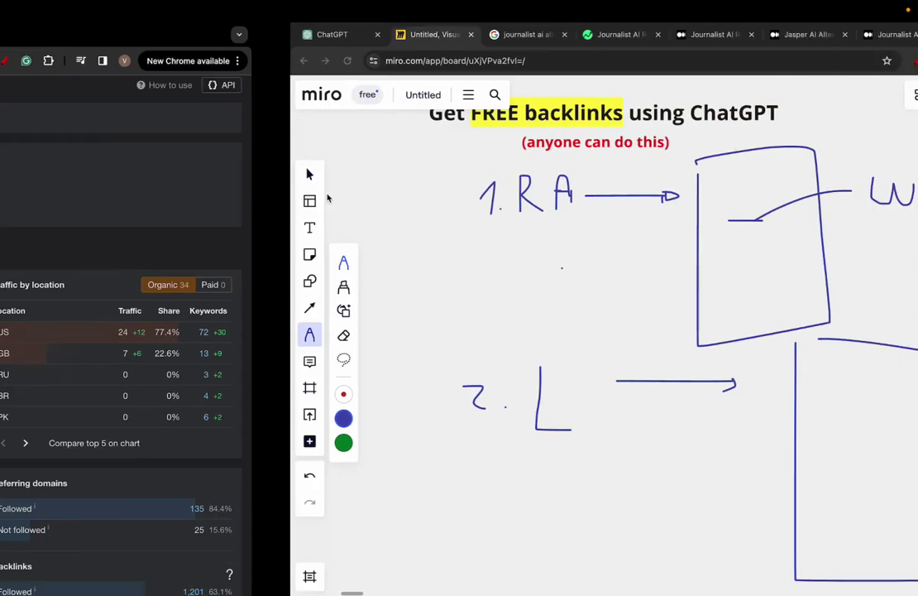
drag(248, 221, 332, 221)
drag(254, 427, 335, 426)
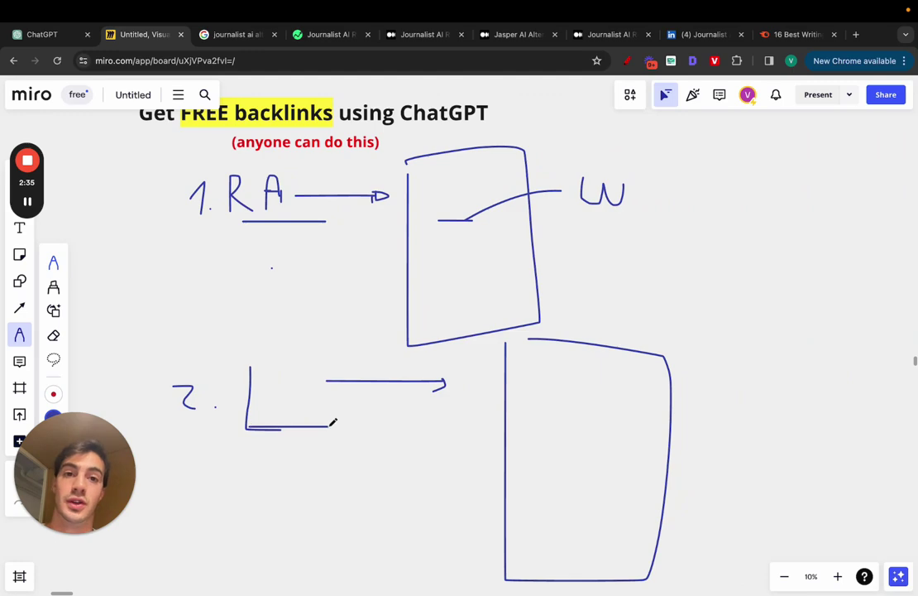
mouse_move(31, 164)
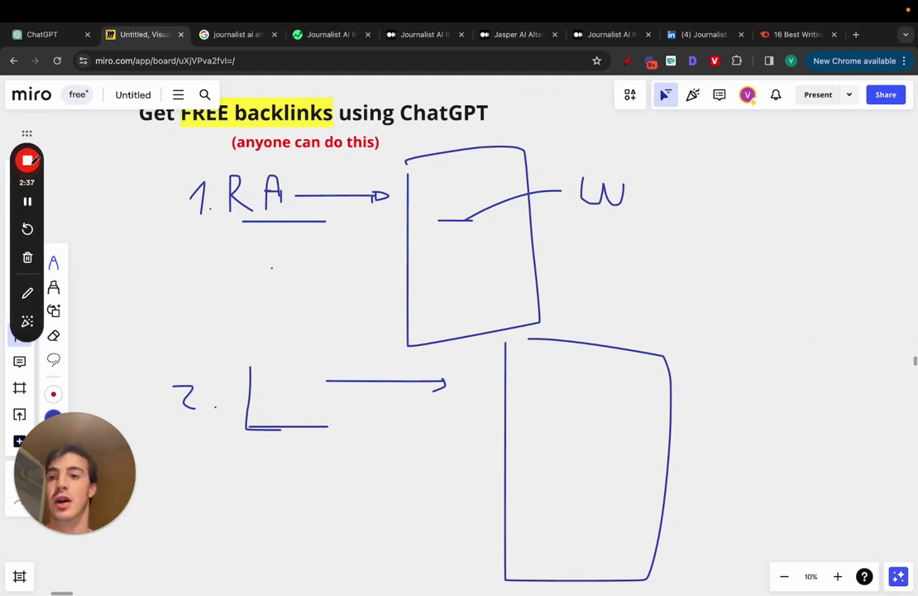